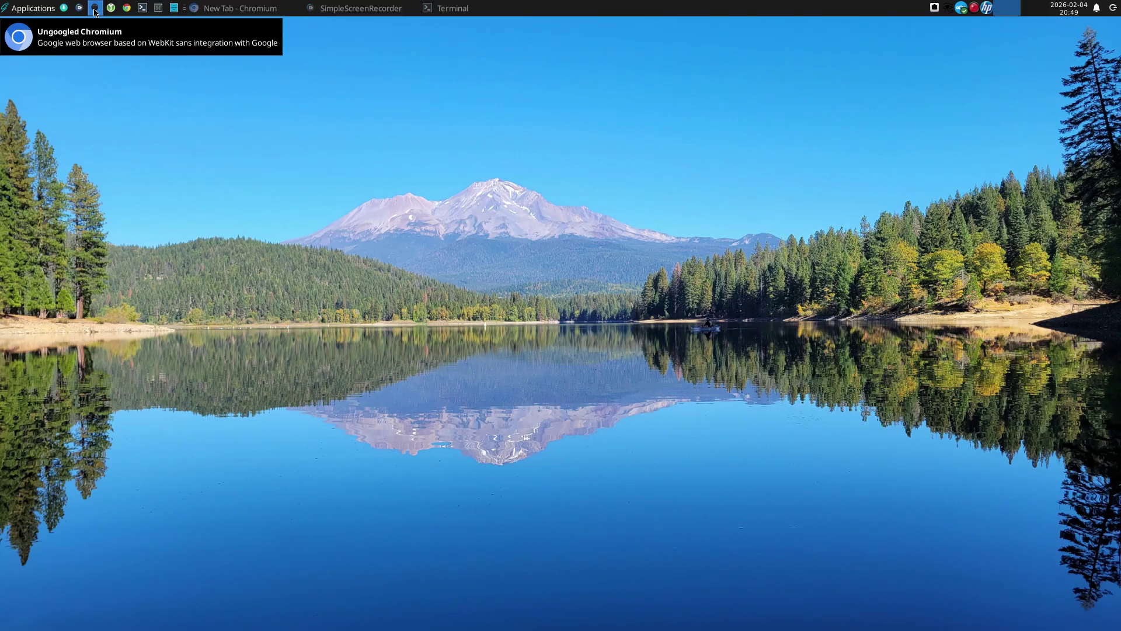
- Switch to the Chromium window and try to open the Web Store shortcut on the new tab page
left_click(230, 11)
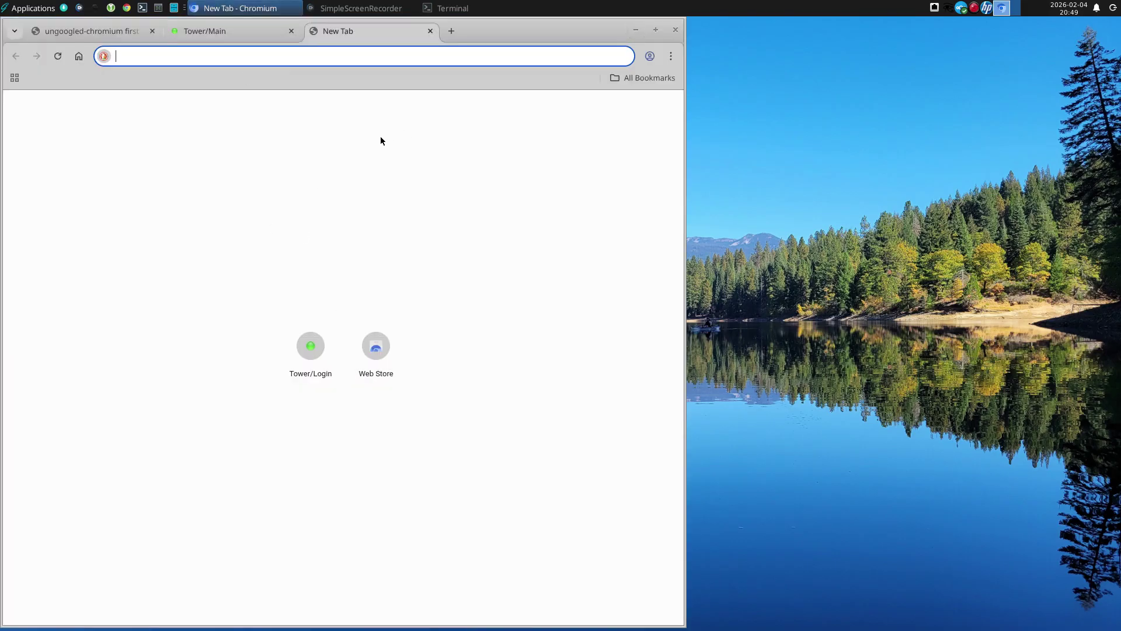
left_click(376, 349)
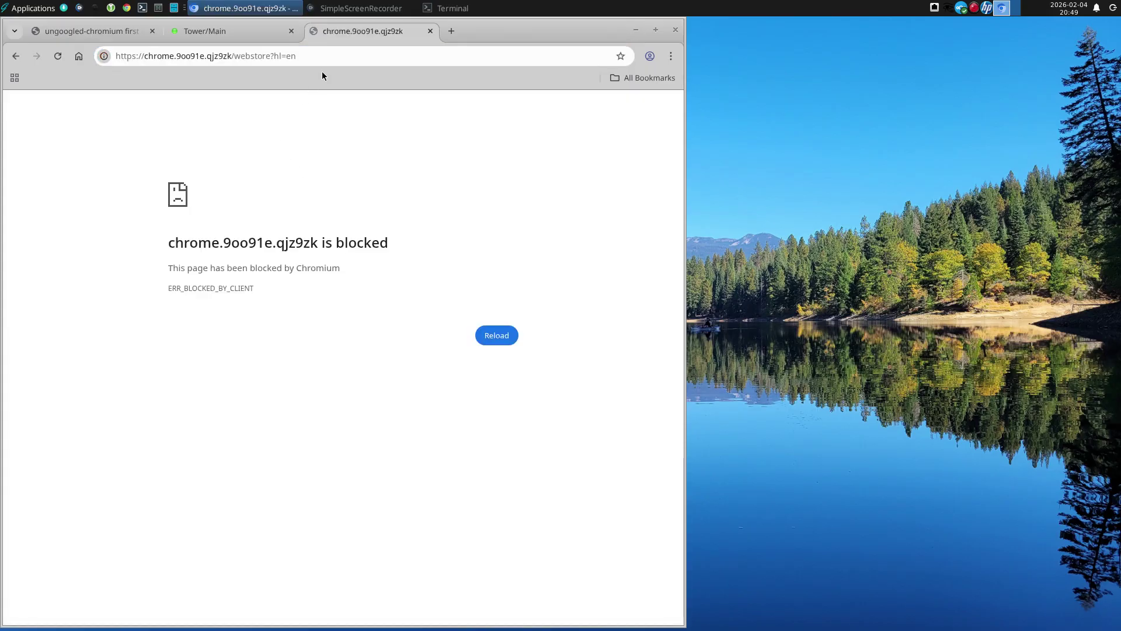
- Search DuckDuckGo for "chrome extension" and open the Chrome Web Store result
left_click(331, 55)
type("we")
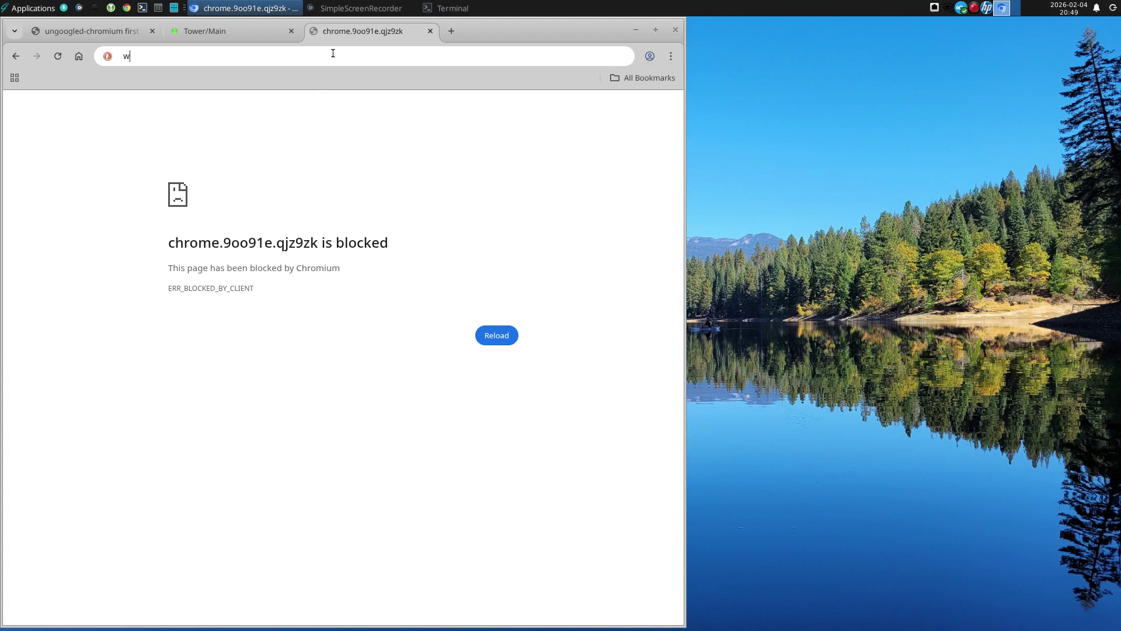
key("BackSpace")
key("BackSpace")
type("chr")
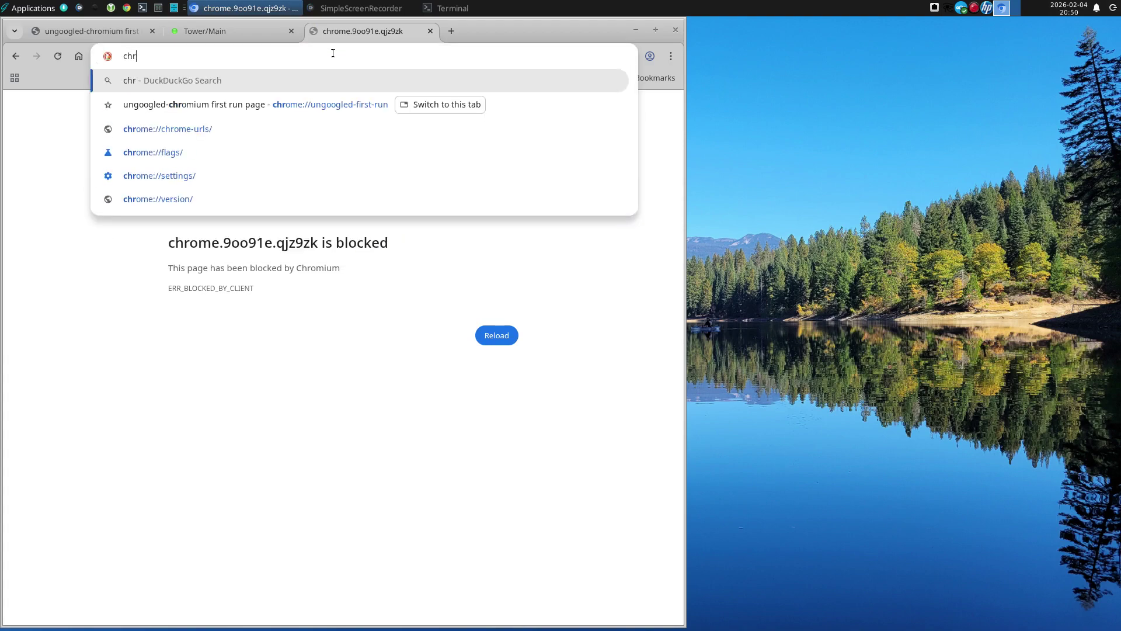
type("ome ")
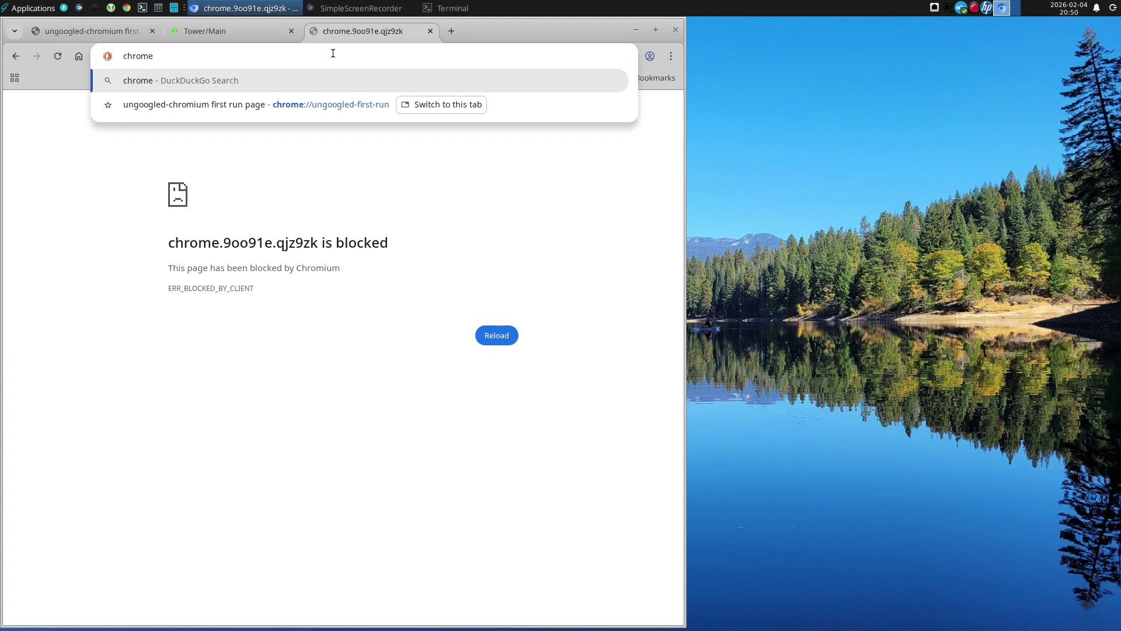
type("extensionm")
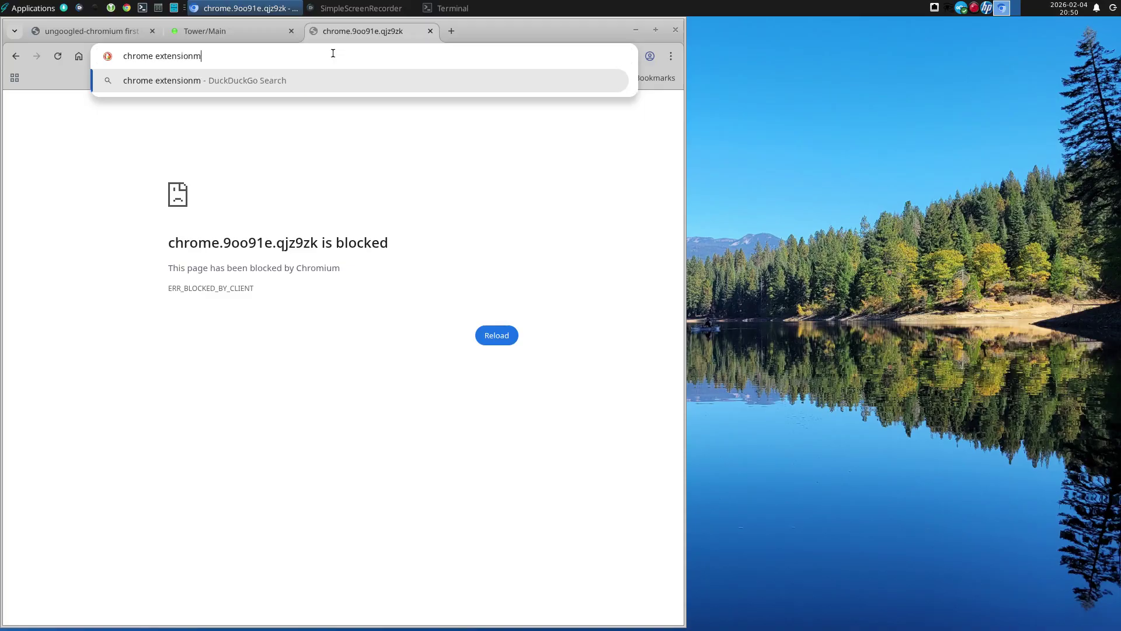
key("Delete")
key("Return")
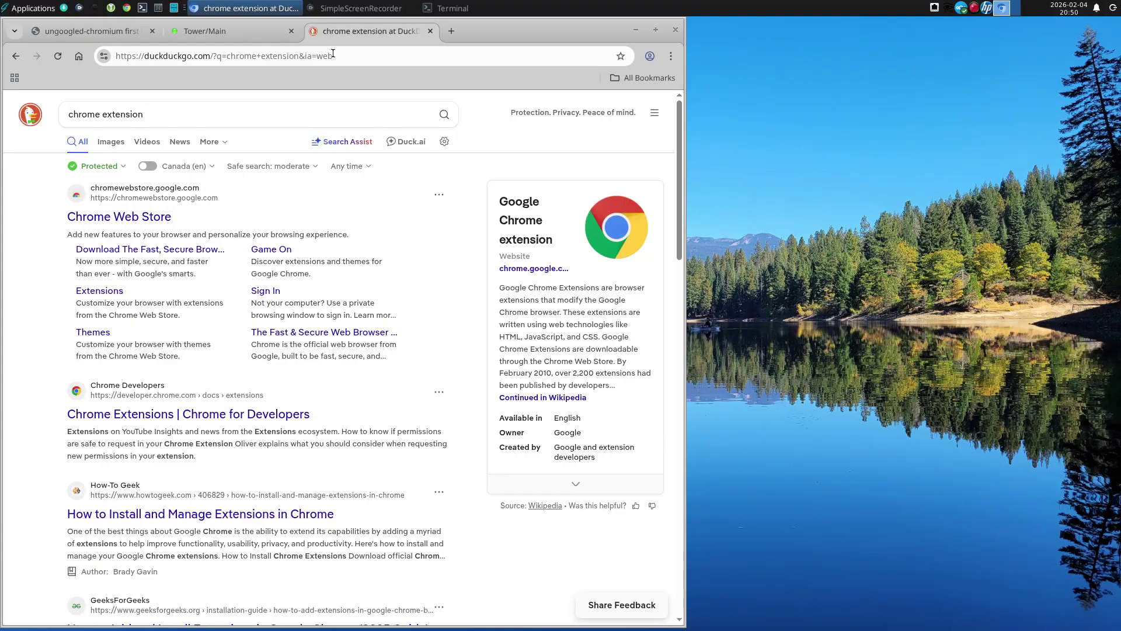
left_click(153, 219)
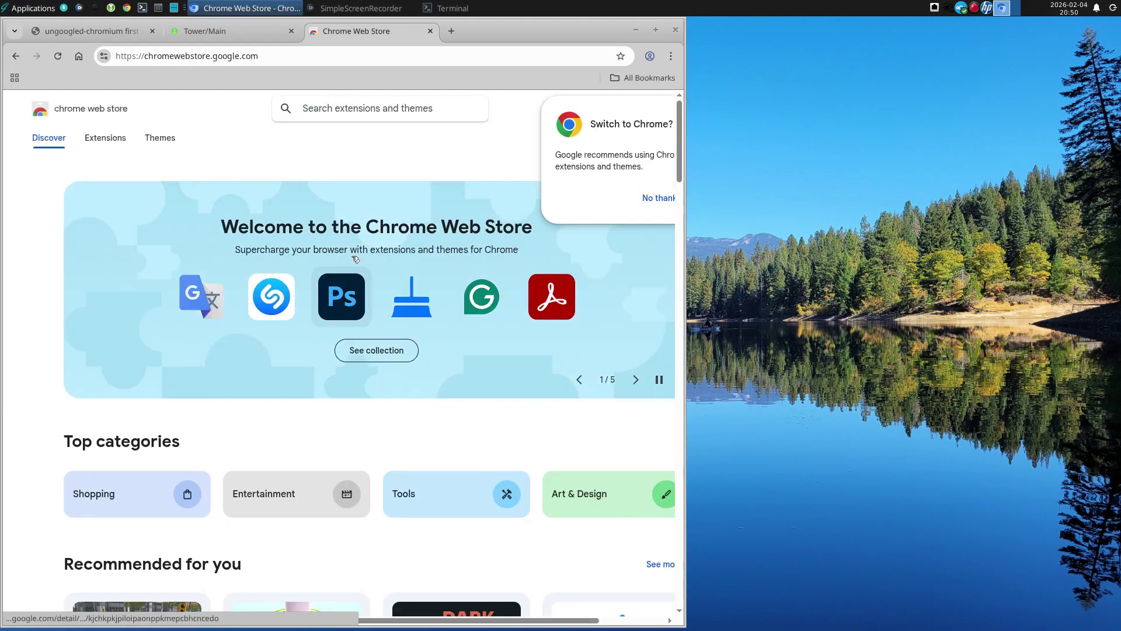
- Maximize the browser window and decline the store's suggestion to switch to Chrome
left_click(656, 30)
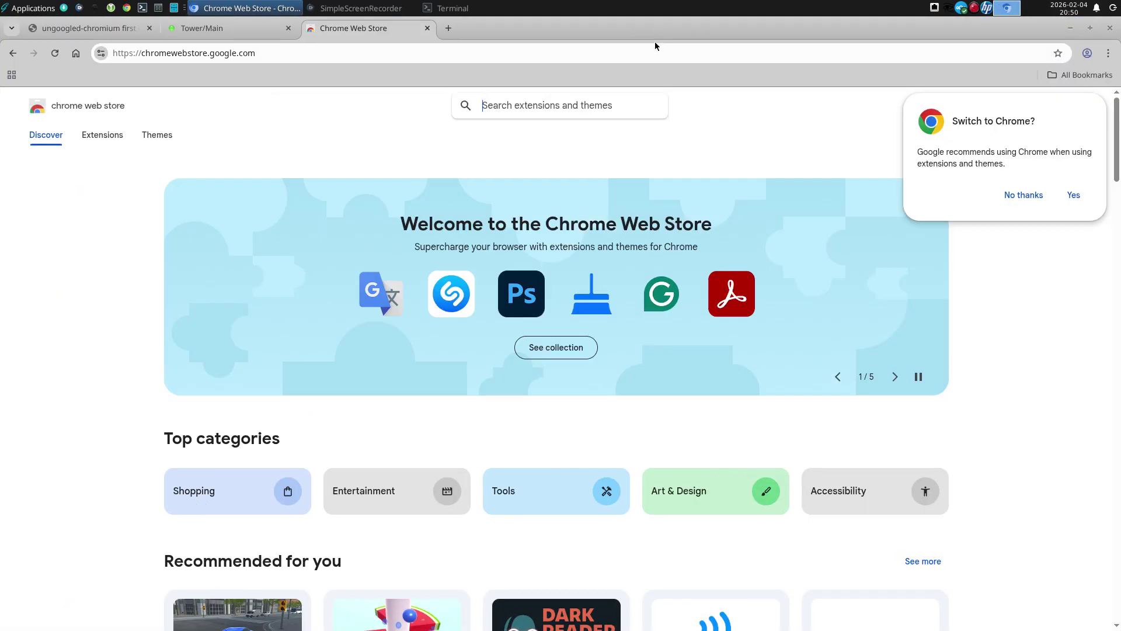
left_click(1023, 197)
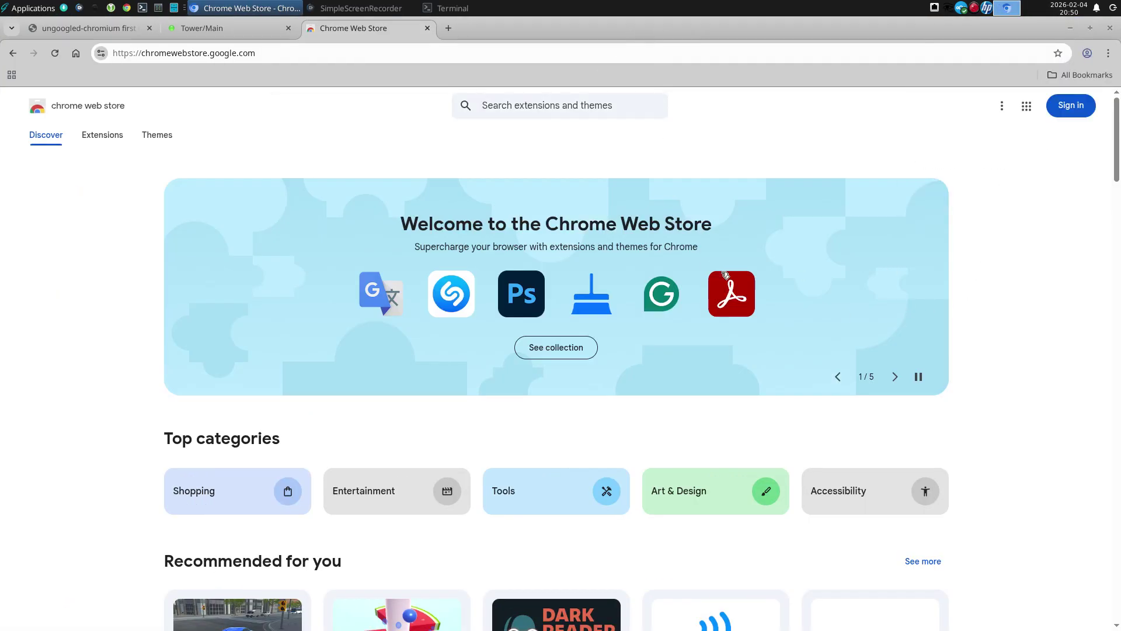
- Search the Chrome Web Store for "keepassxc" and open the KeePassXC-Browser extension page
left_click(551, 108)
type("k")
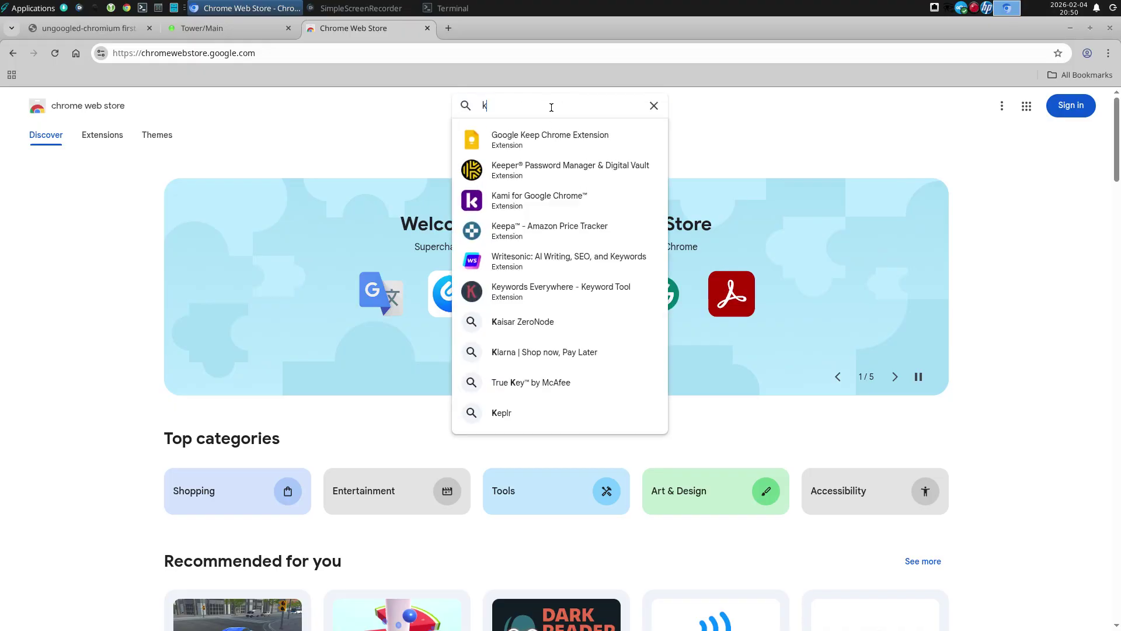
type("eepassxc")
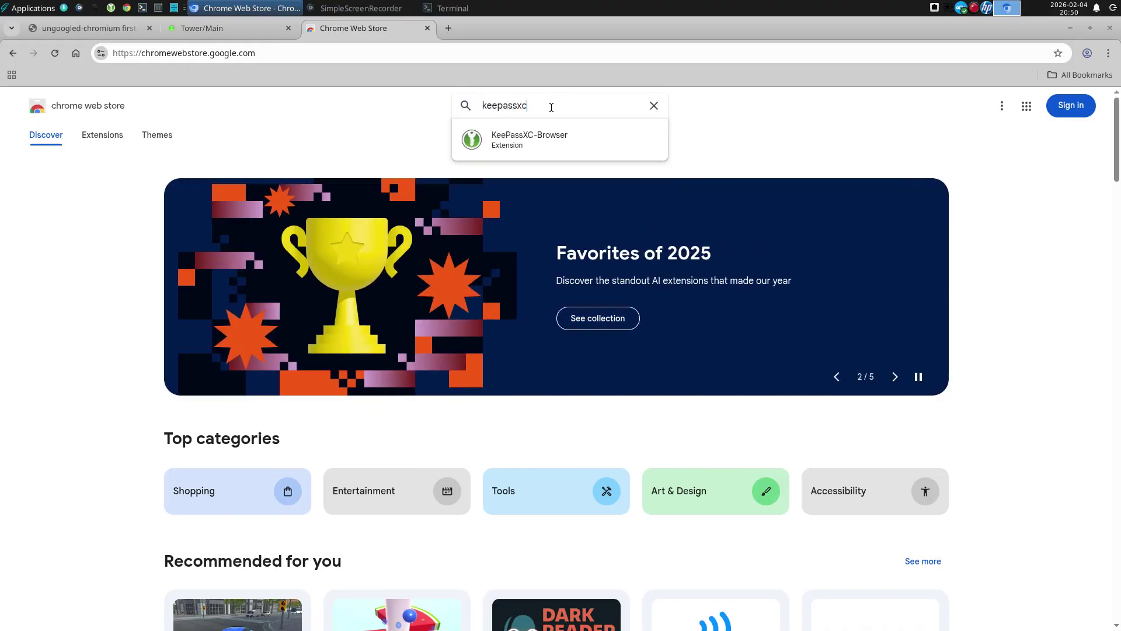
left_click(521, 139)
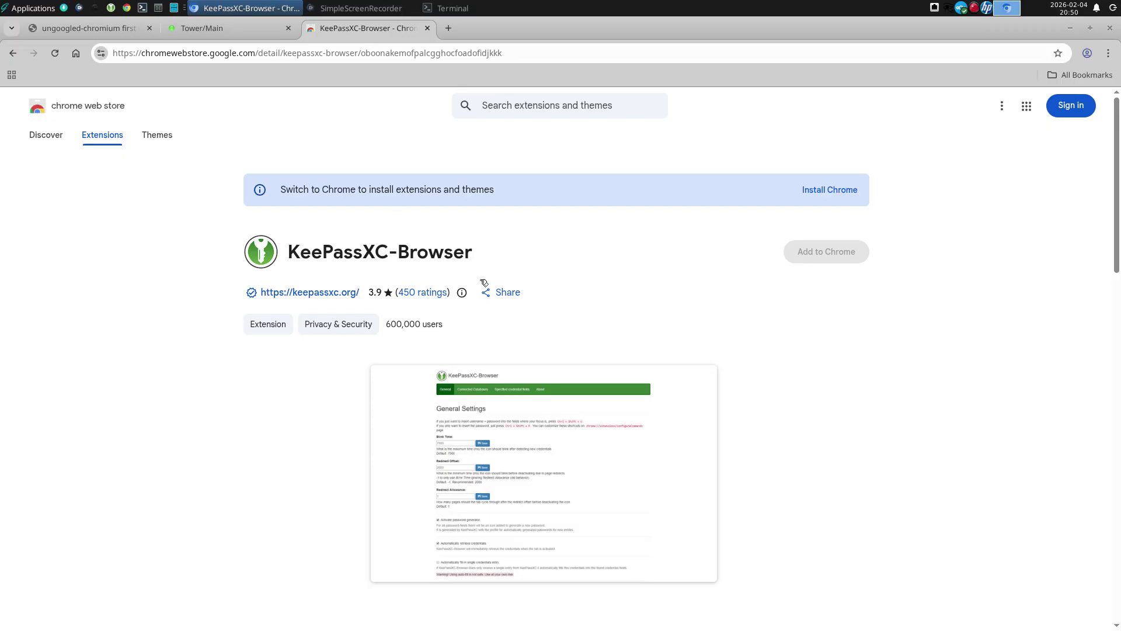
- Open the store's Extensions category and return to the KeePassXC-Browser page by searching for "keepassxc" again
left_click(270, 327)
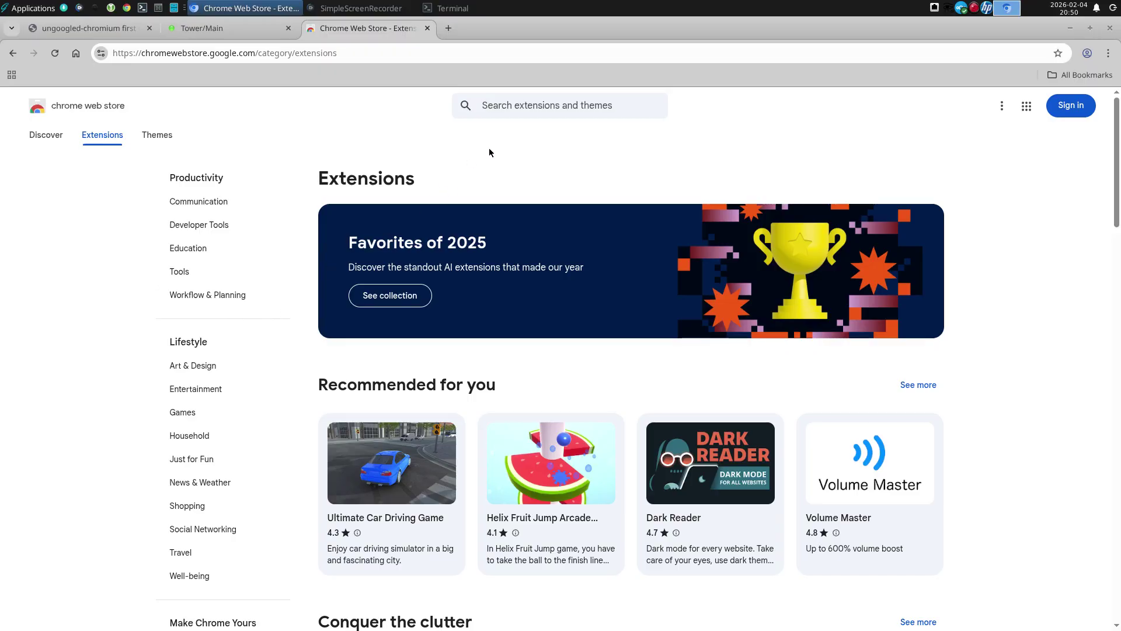
left_click(522, 107)
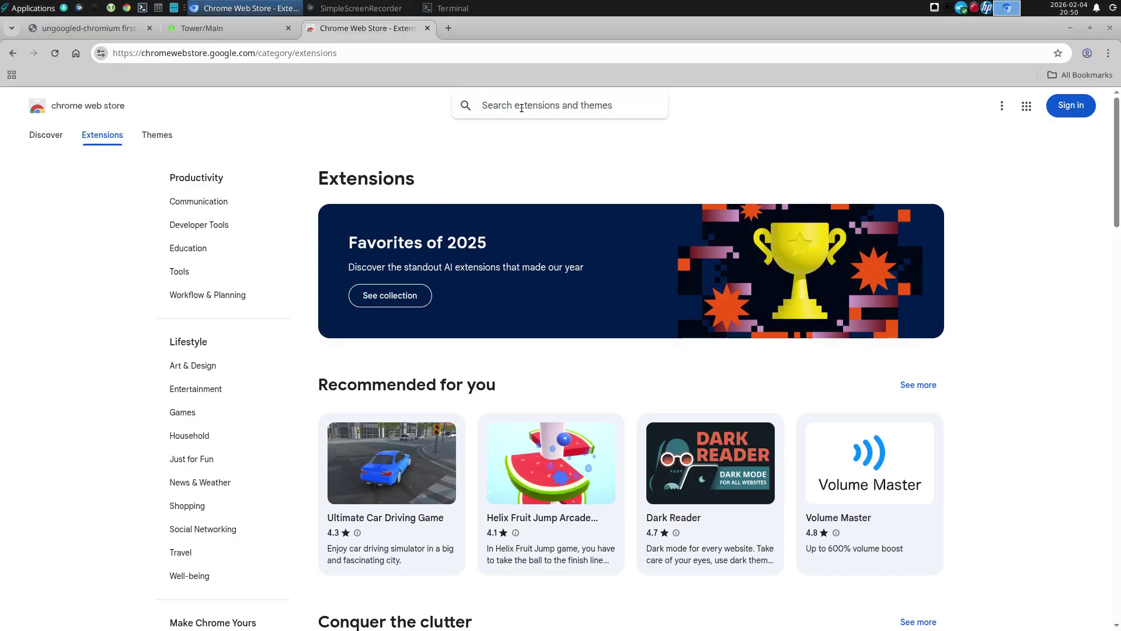
type("keepassxc")
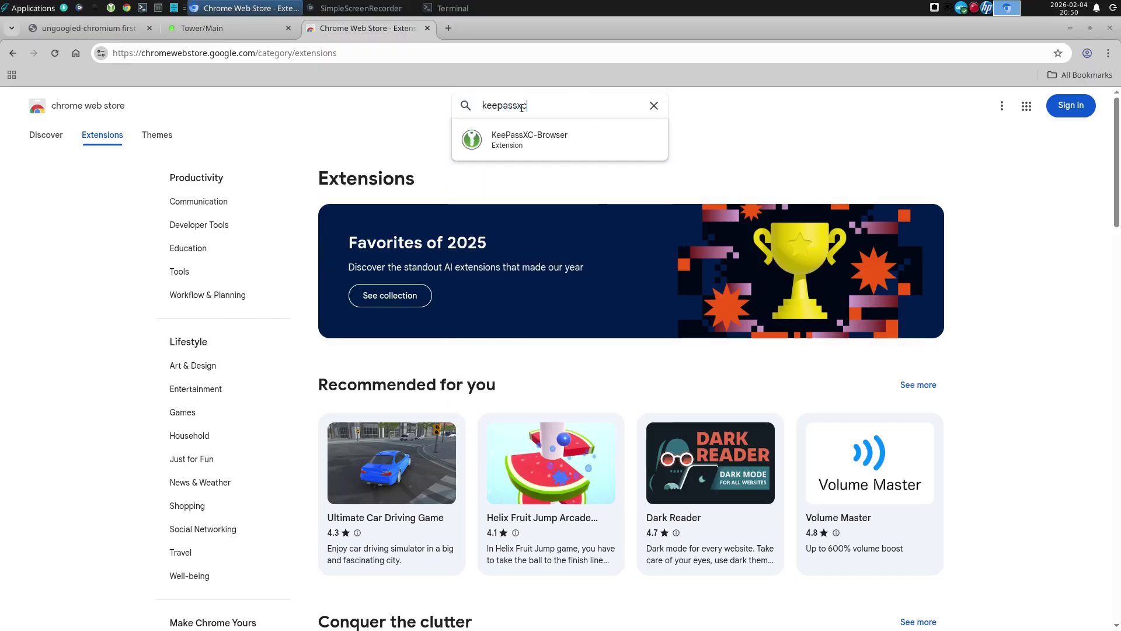
key("Return")
left_click(441, 231)
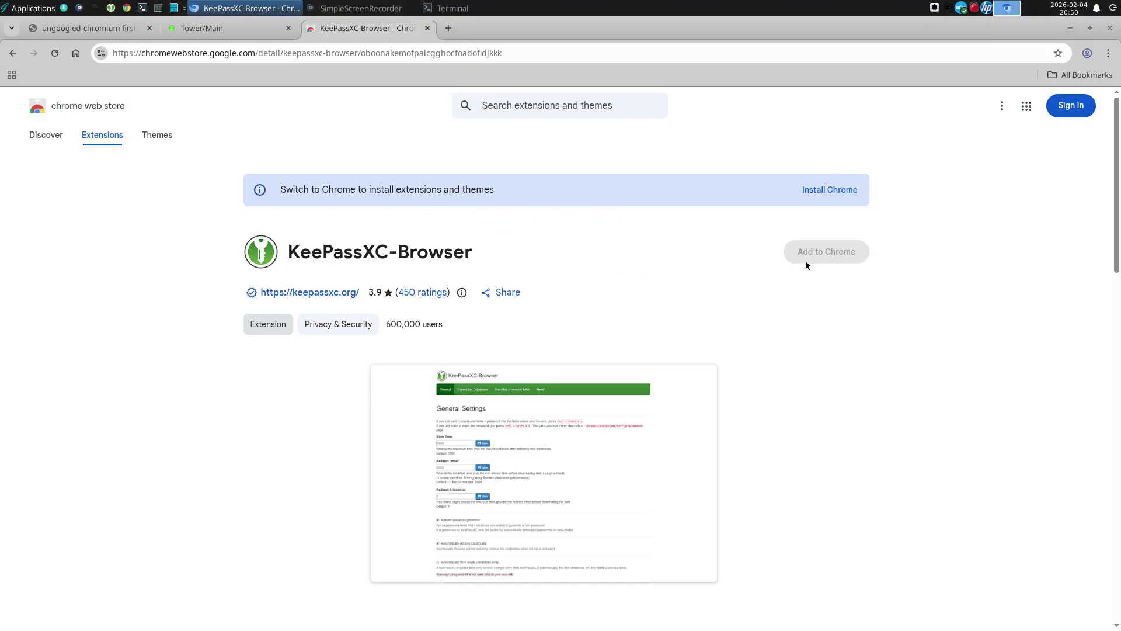
- Examine the KeePassXC-Browser page, its share options and the store's extra options for a way to install the extension
left_click_drag(814, 254, 644, 309)
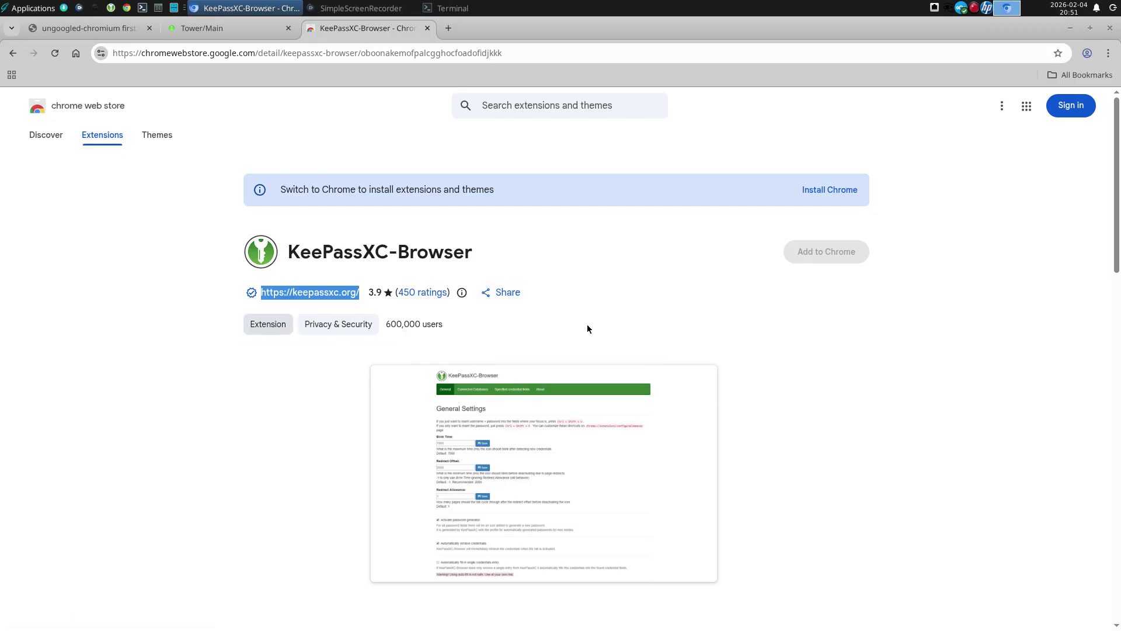
scroll(587, 329, "down", 10)
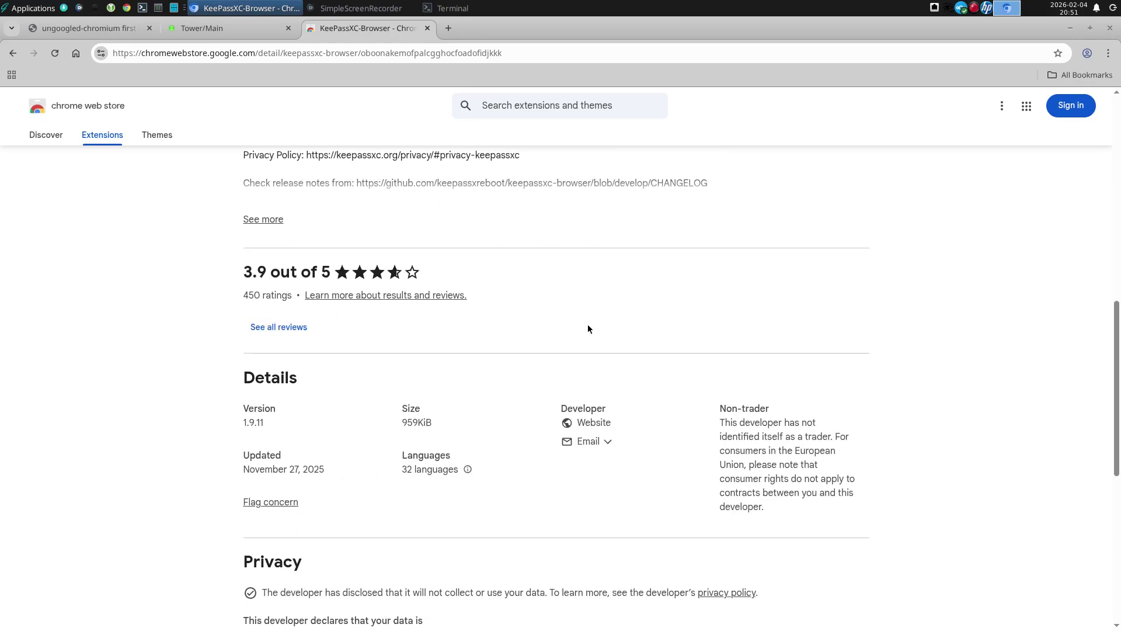
scroll(588, 329, "down", 8)
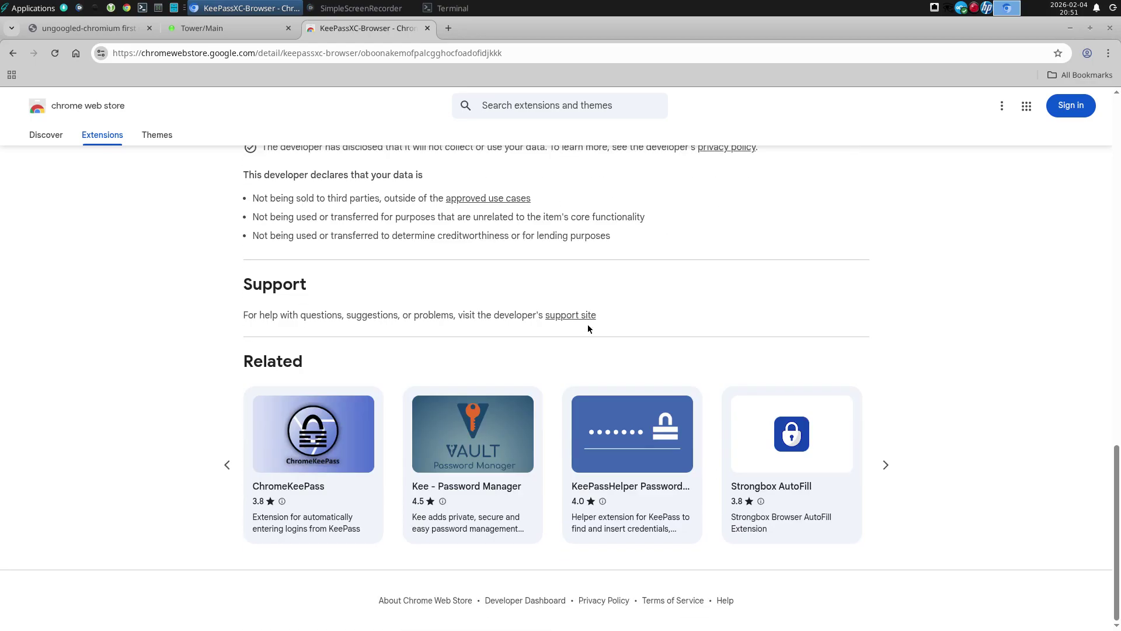
scroll(588, 328, "up", 15)
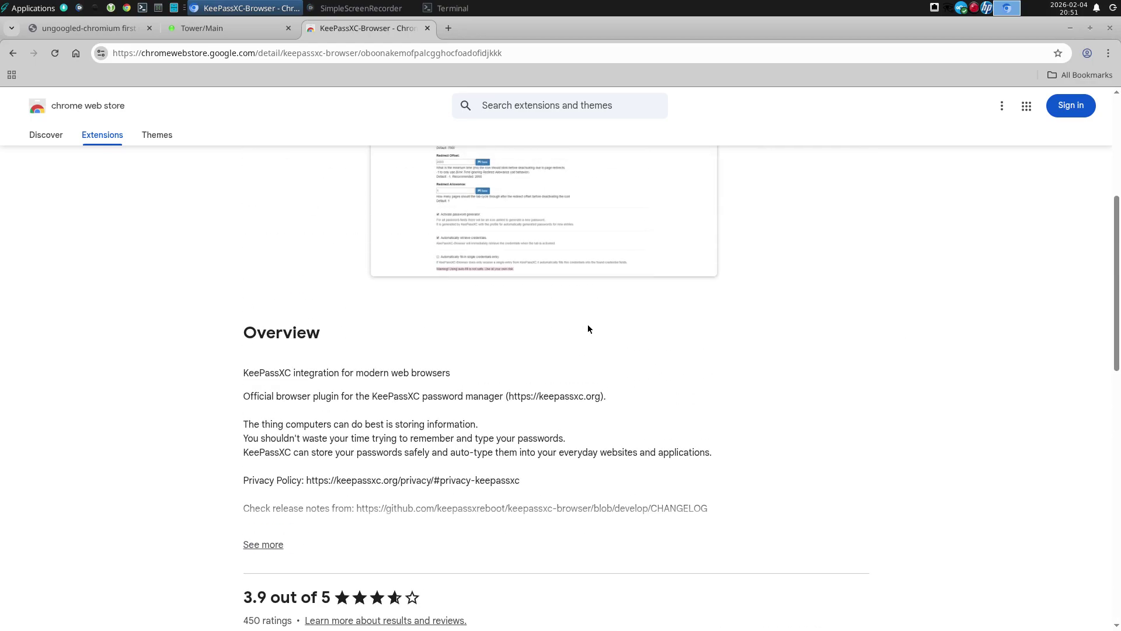
scroll(588, 328, "up", 6)
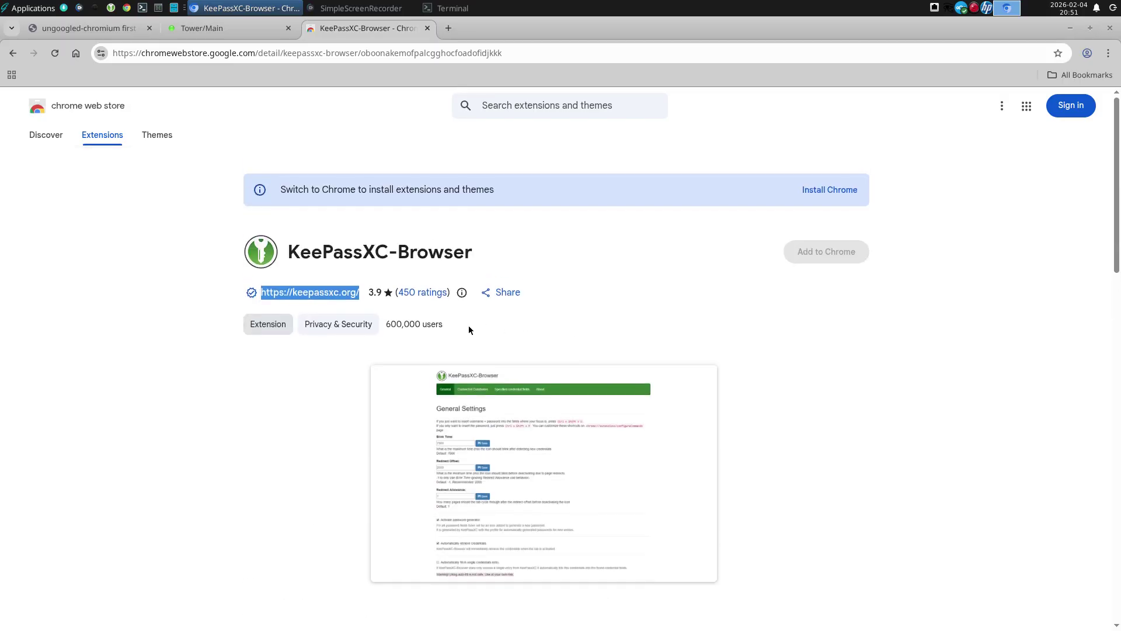
left_click(499, 298)
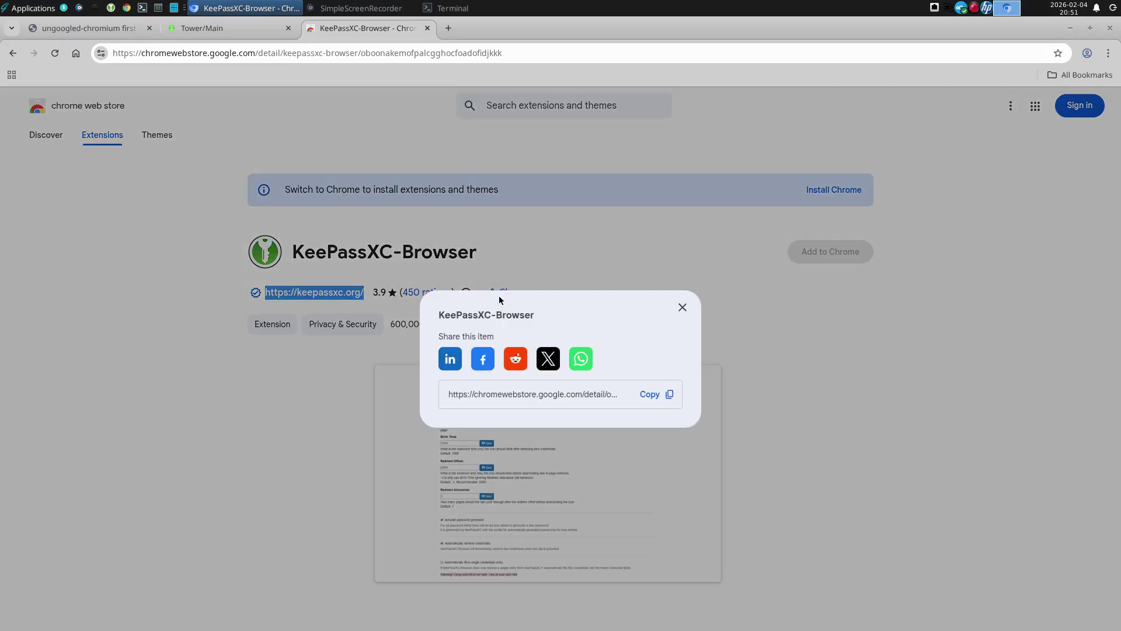
left_click(682, 307)
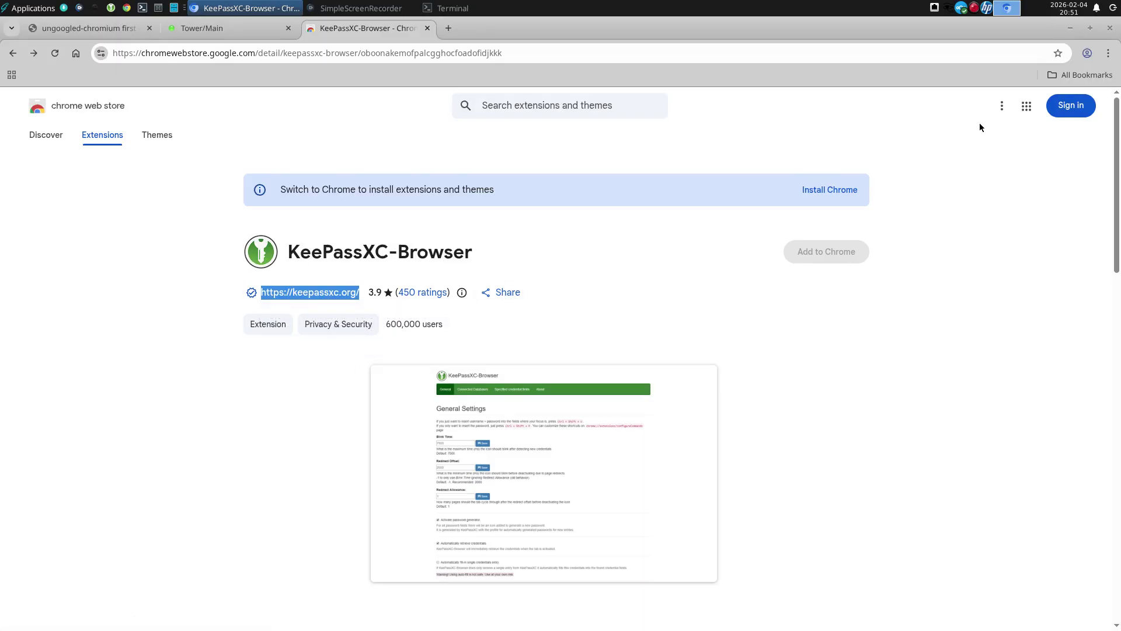
left_click(1004, 113)
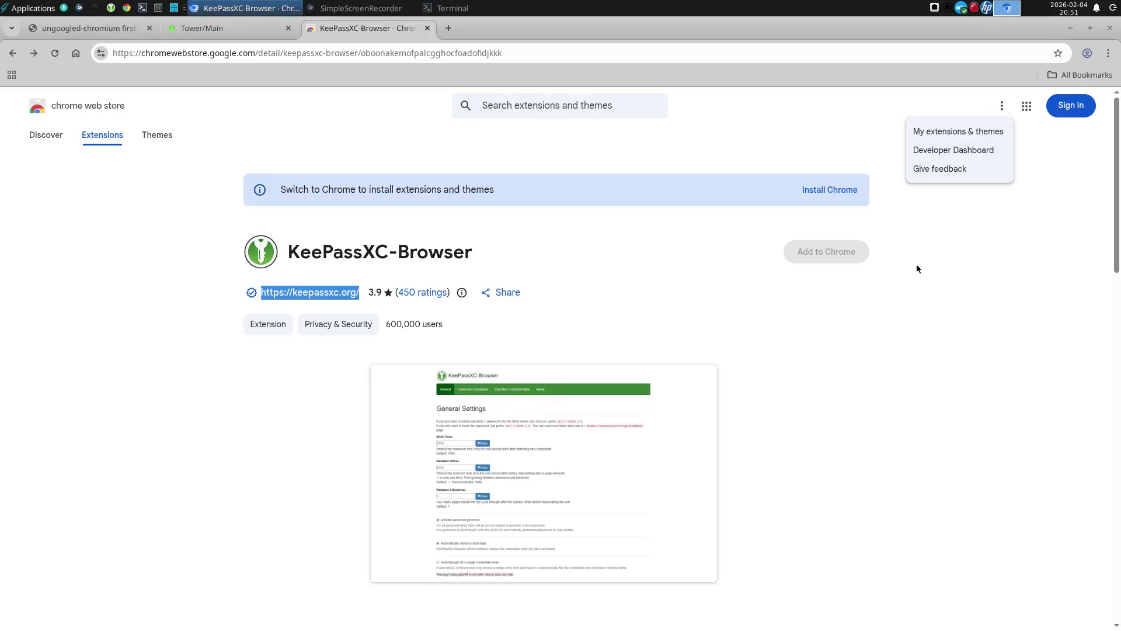
left_click(914, 284)
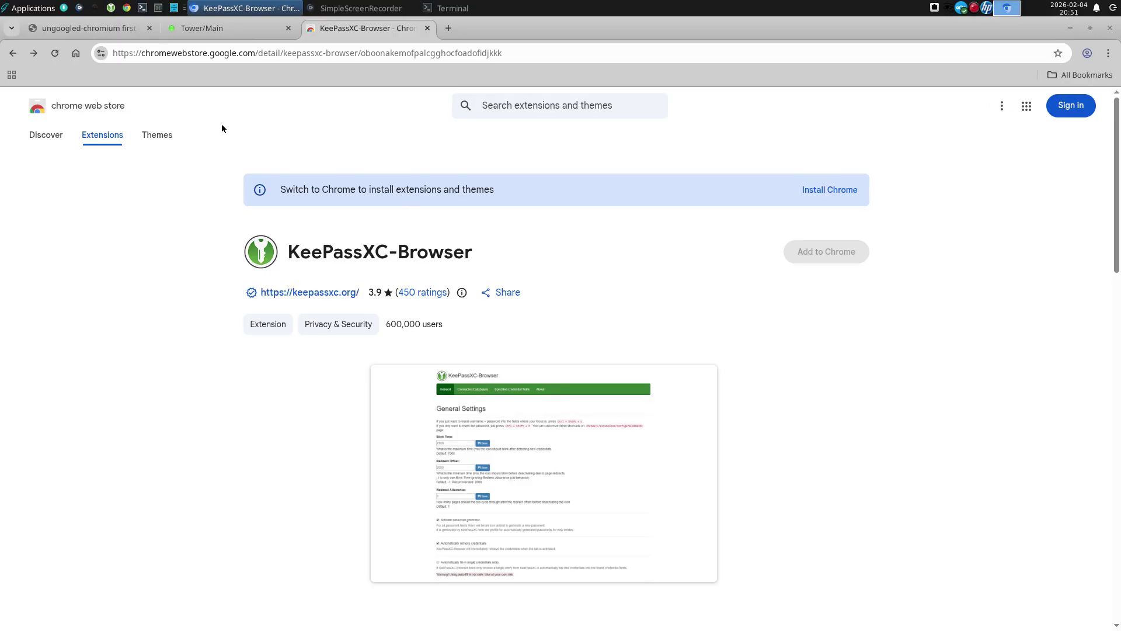
- Switch to the ungoogled-chromium first run page and check the browser's On startup setting in a temporary new tab
left_click(78, 31)
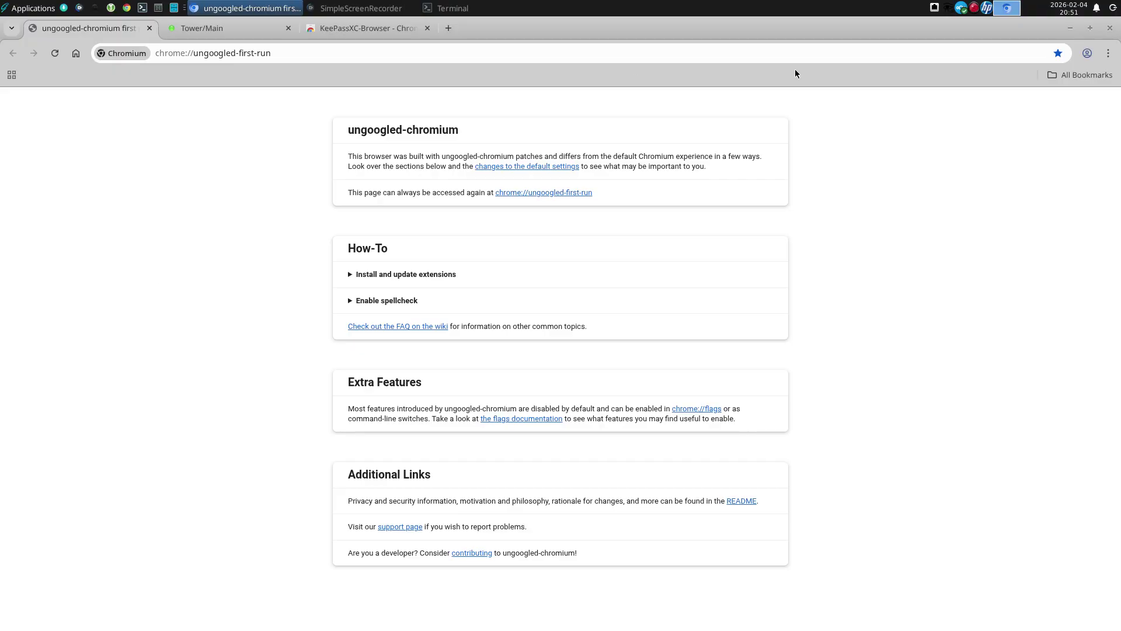
left_click(1108, 53)
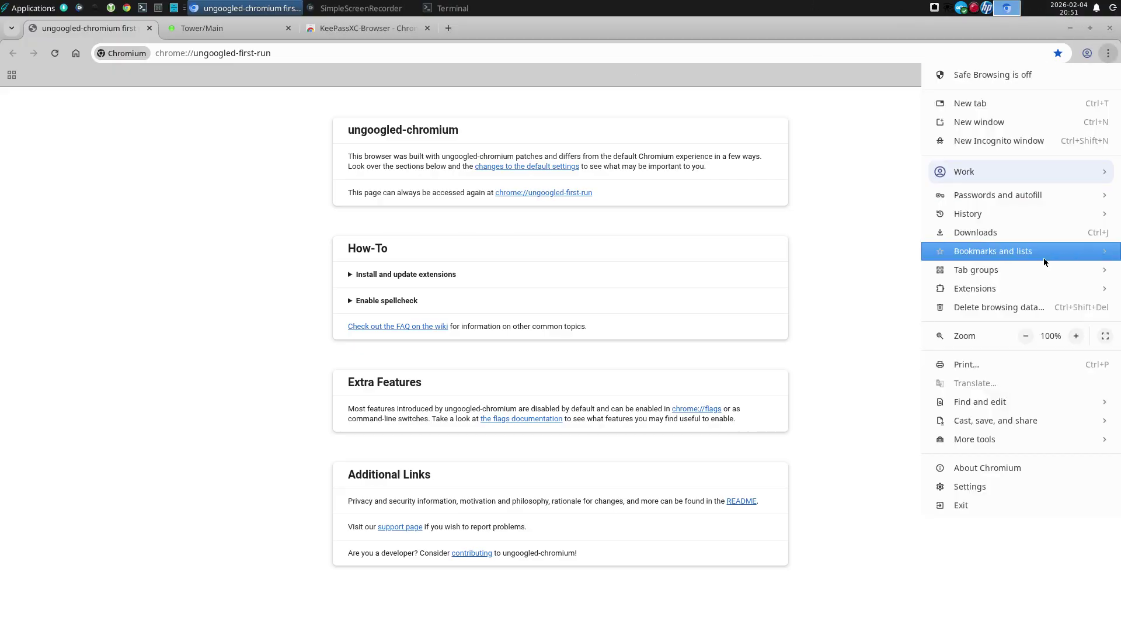
left_click(447, 29)
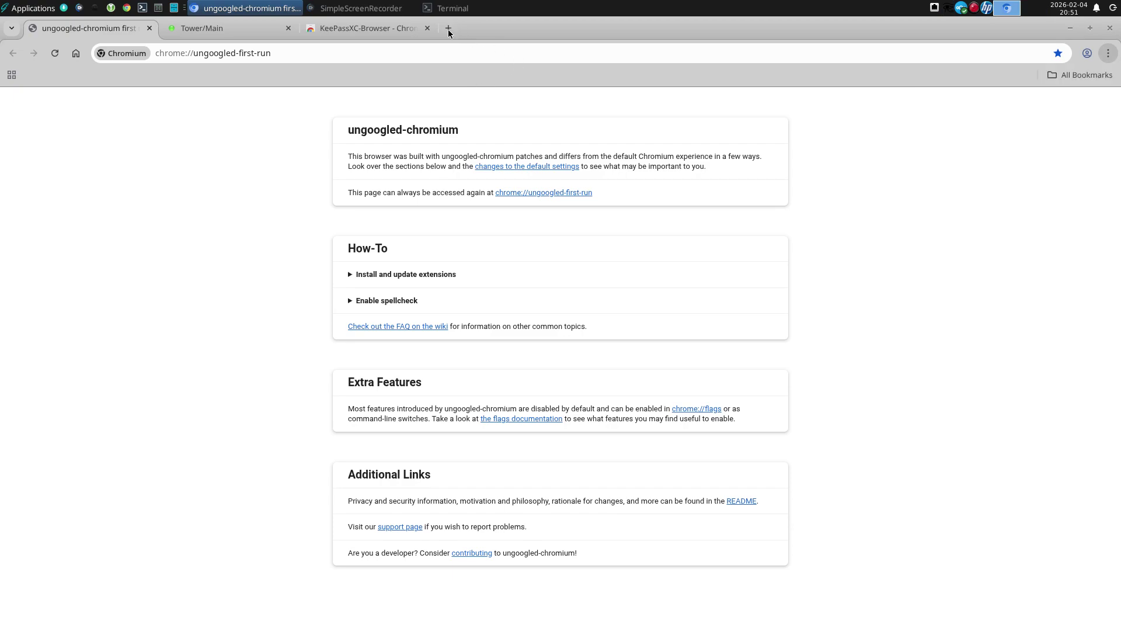
left_click(447, 29)
left_click(1101, 57)
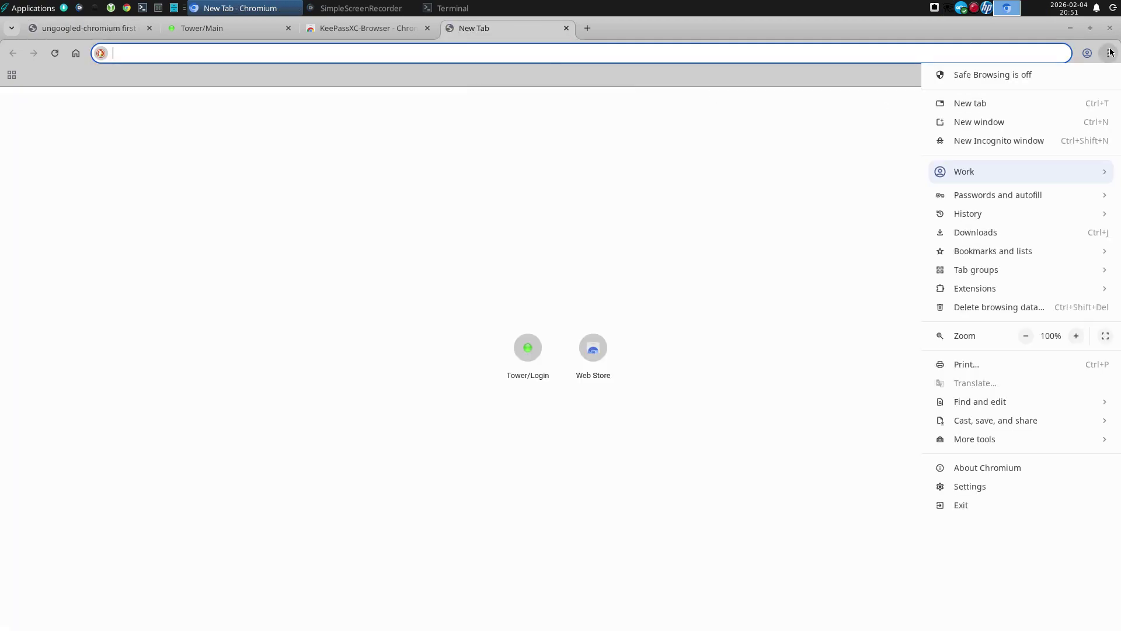
left_click(986, 482)
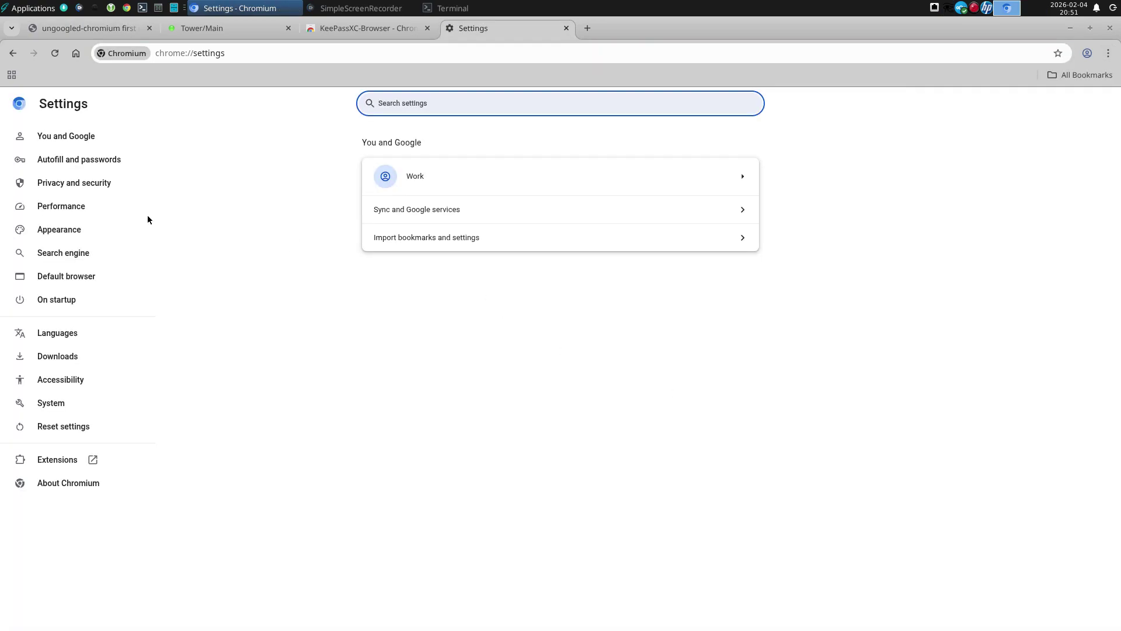
left_click(59, 304)
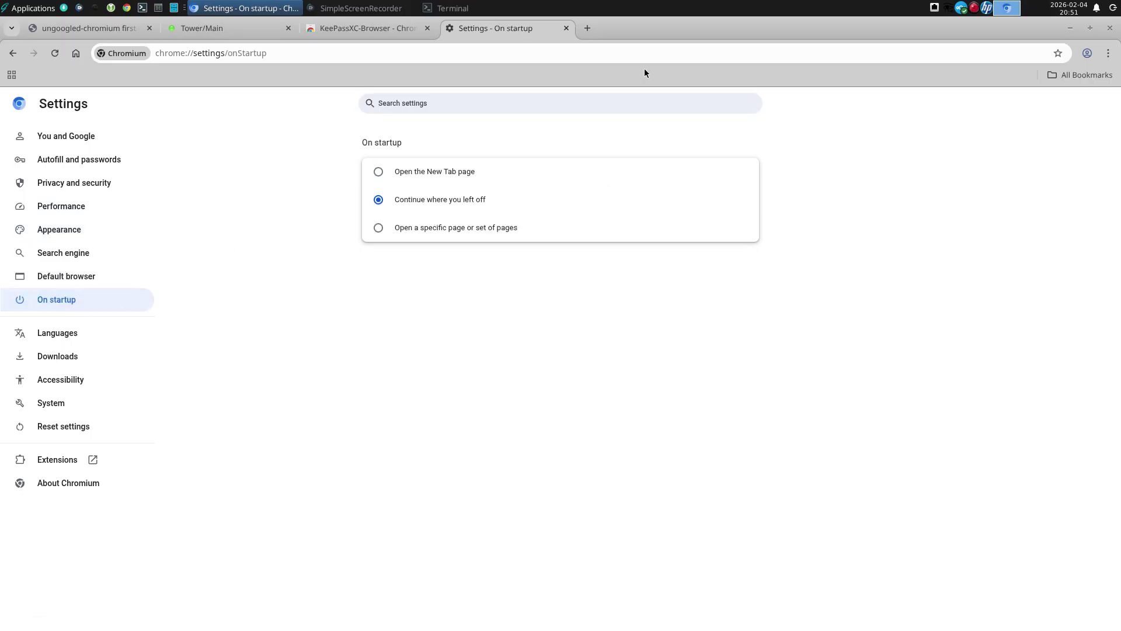
left_click(565, 28)
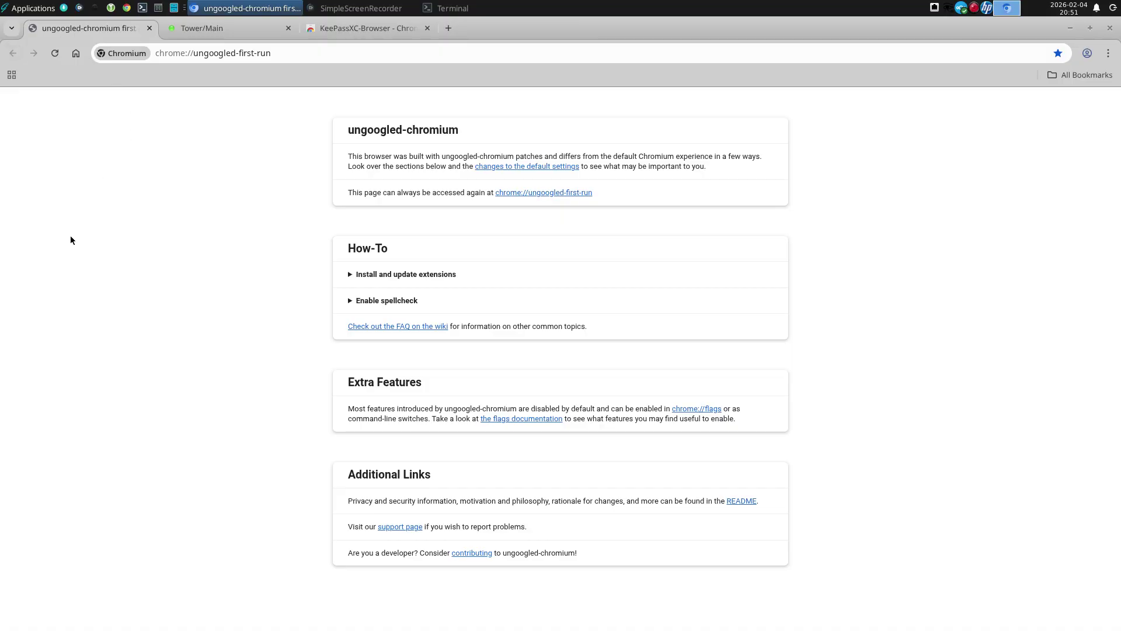
- Enlarge the ungoogled-chromium first run page to 150% and bring its How-To section into view
key("ctrl+plus")
key("ctrl+plus")
key("ctrl+plus")
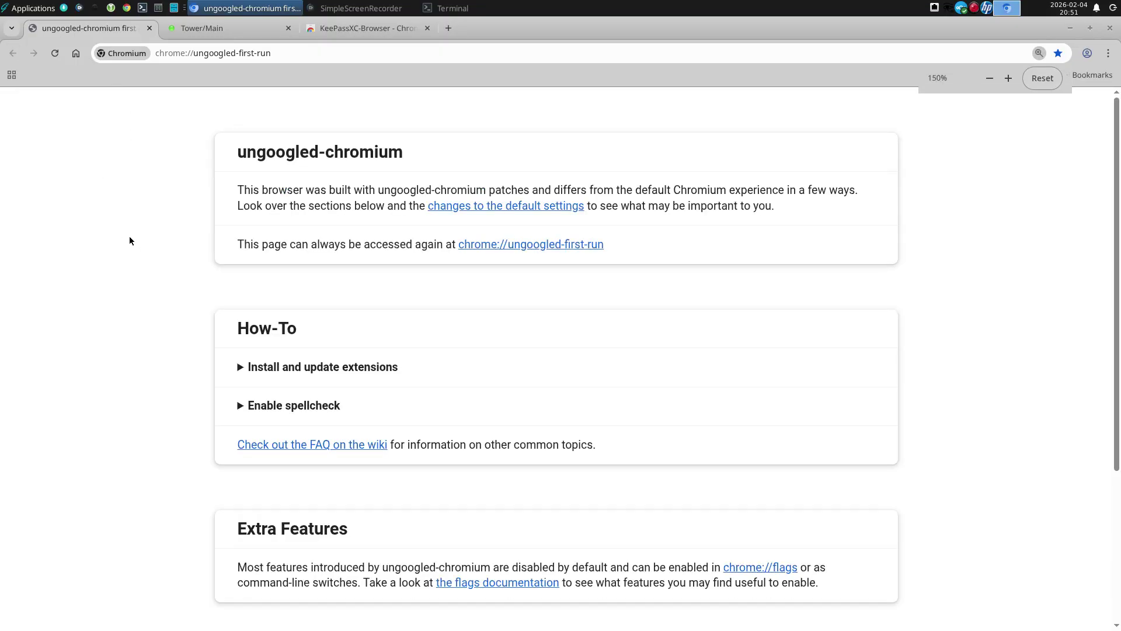
scroll(130, 239, "down", 1)
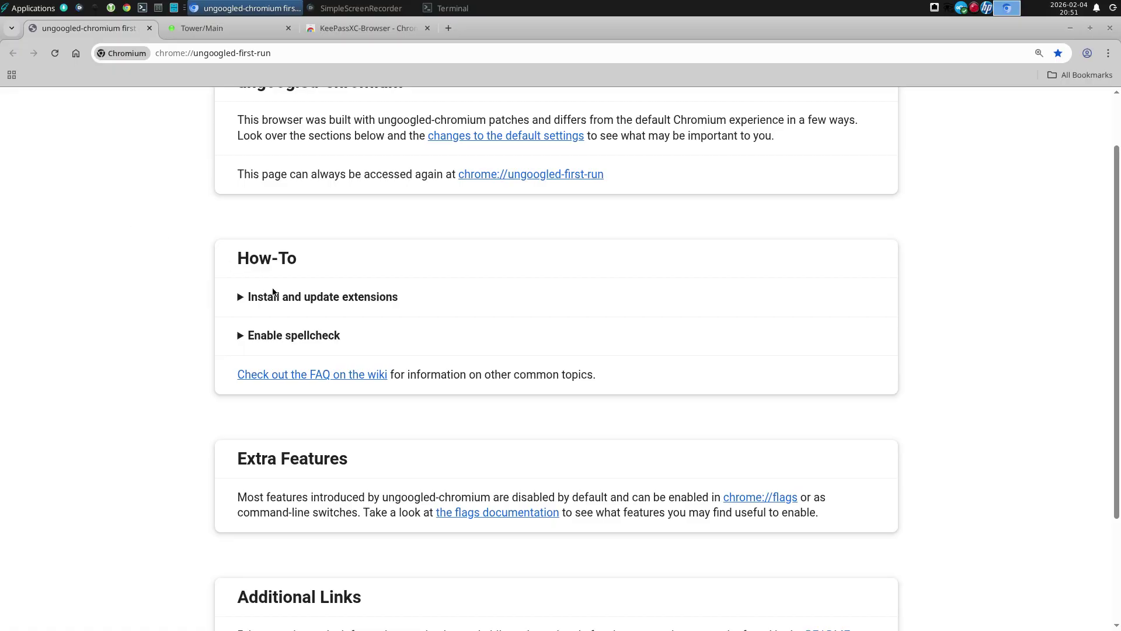
- Expand the Install and update extensions instructions and view the linked extension author's GitHub profile in a new tab
left_click(299, 301)
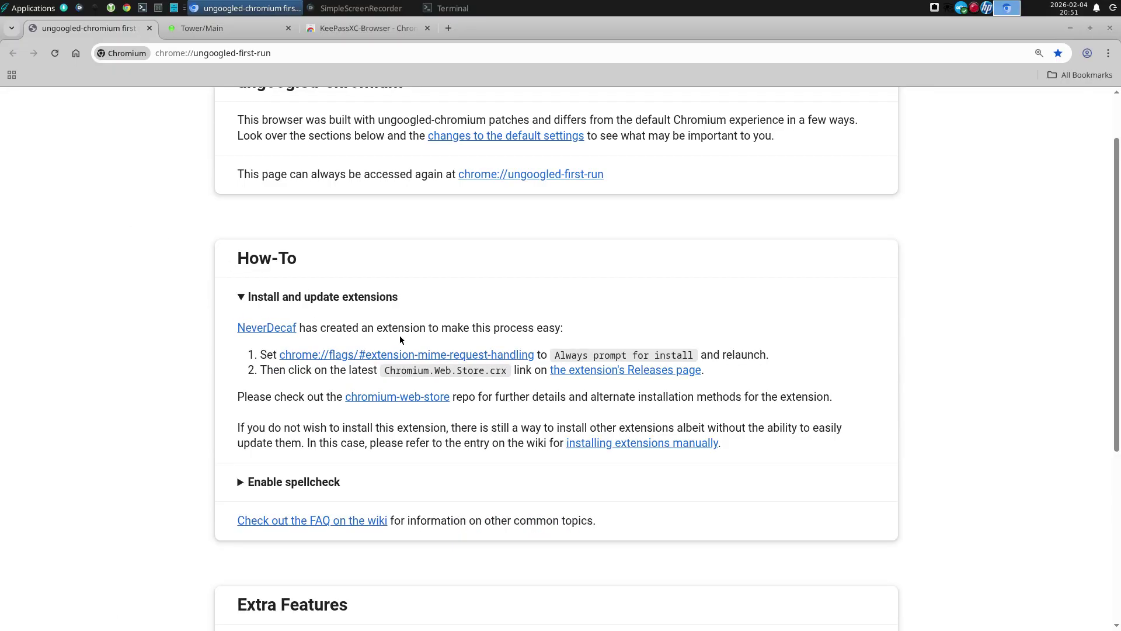
scroll(409, 336, "down", 2)
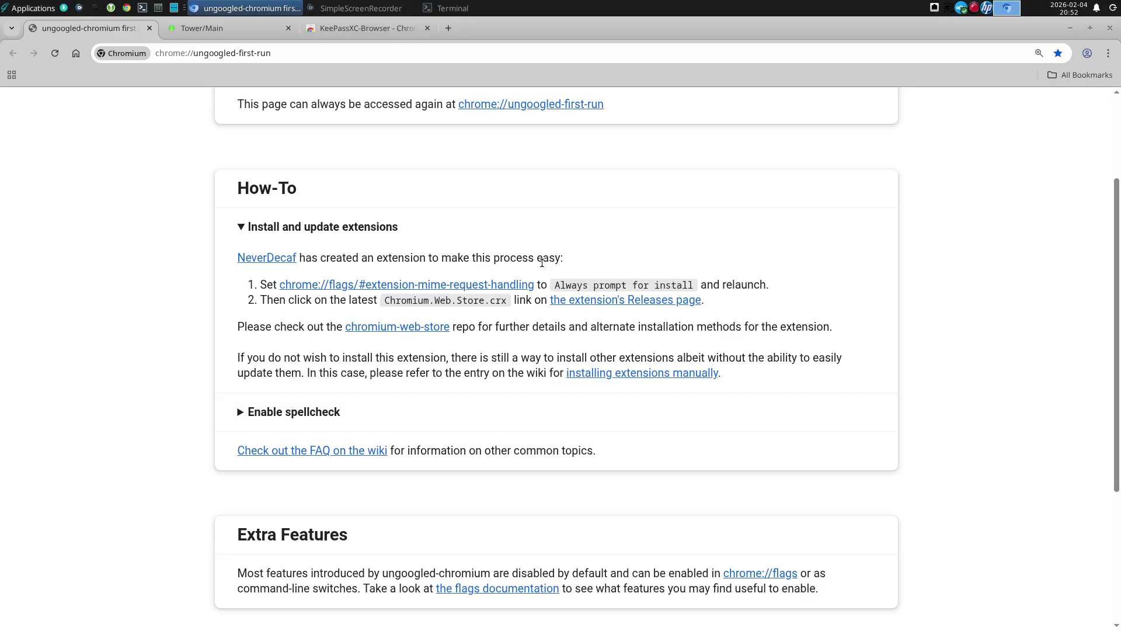
right_click(279, 266)
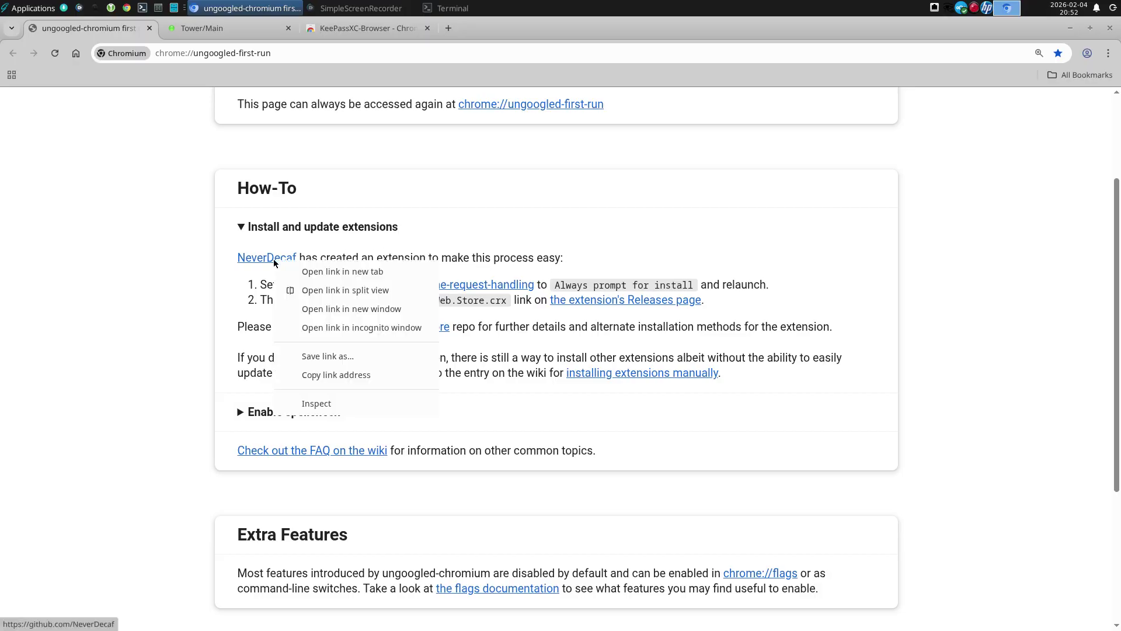
left_click(316, 275)
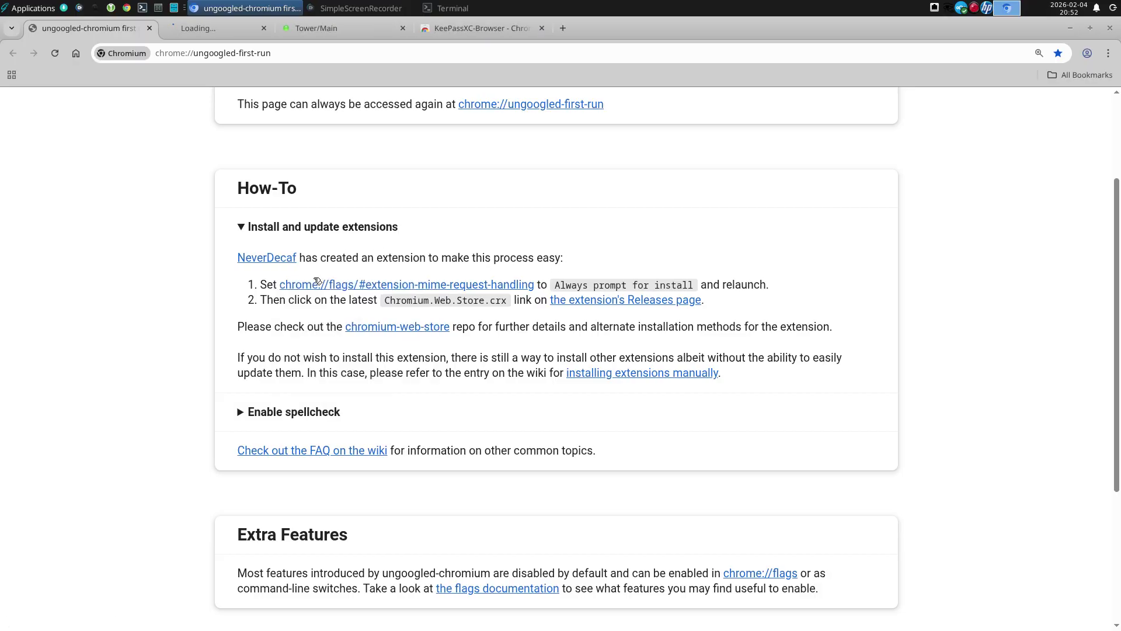
left_click(210, 28)
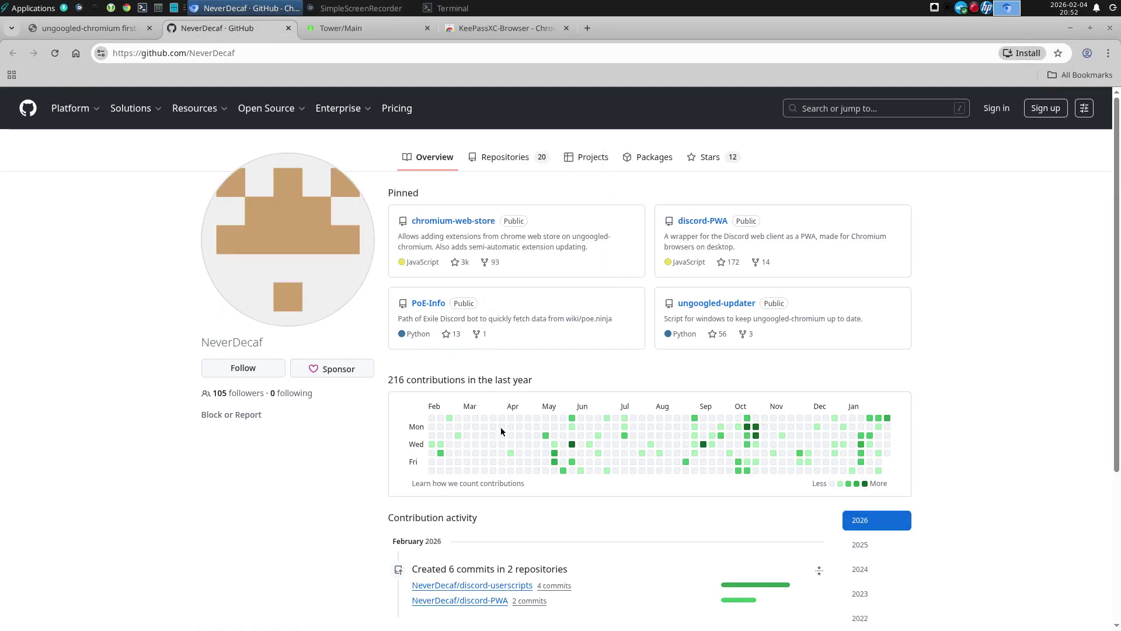
scroll(479, 409, "down", 3)
scroll(239, 348, "up", 3)
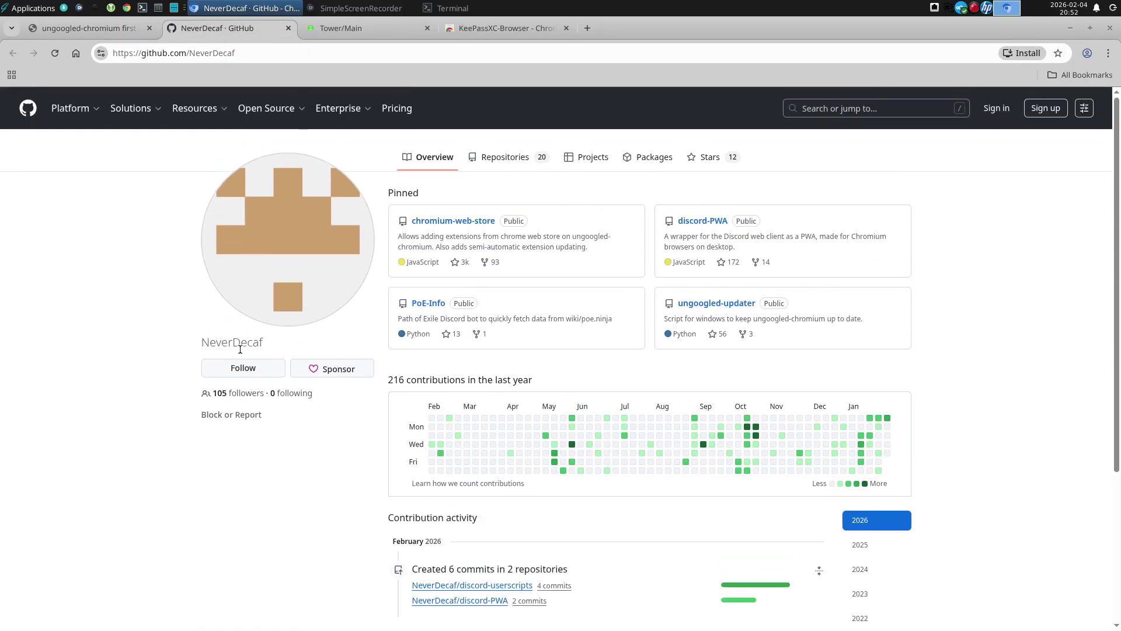
- Open the chromium-web-store repository from the profile and go to its latest release, 1.5.5.2
left_click(469, 223)
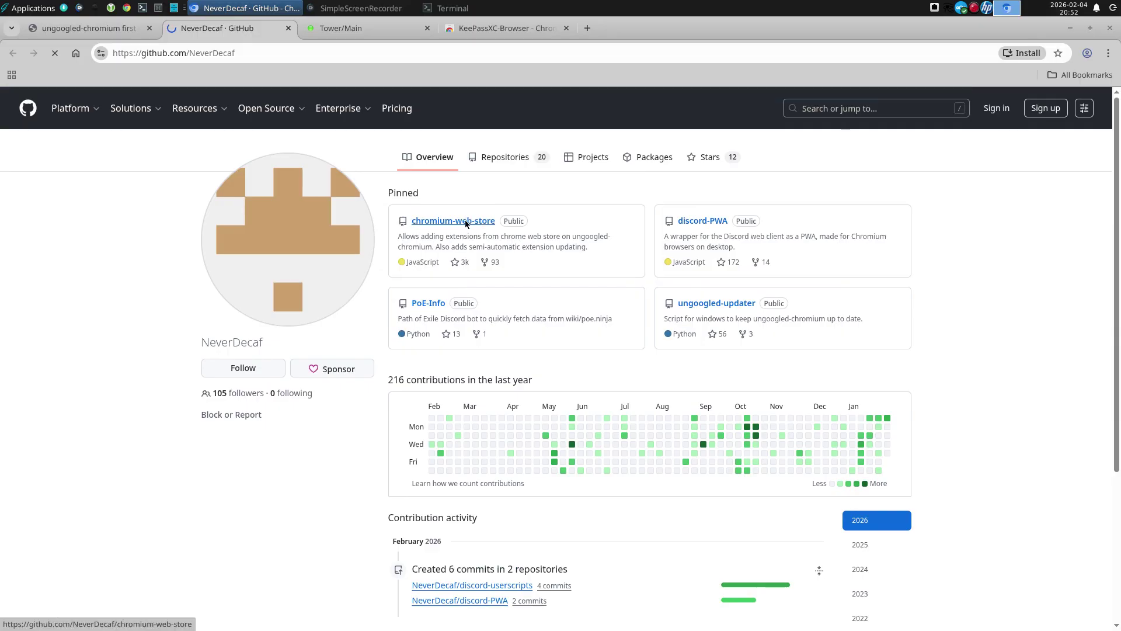
scroll(981, 271, "down", 3)
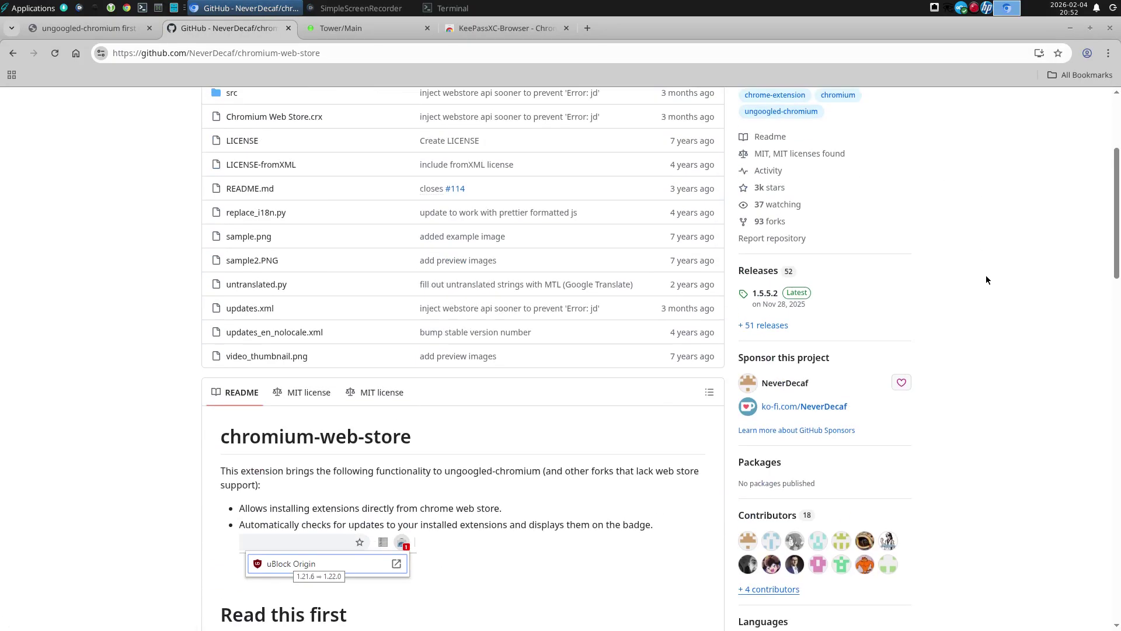
left_click(806, 292)
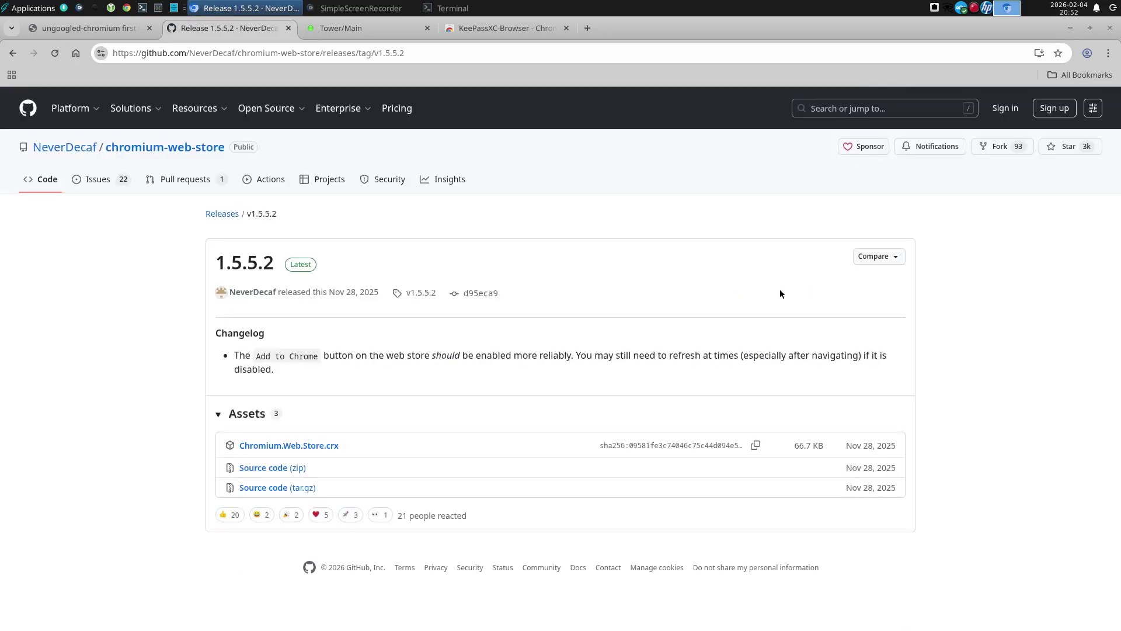
- Save the release asset Chromium.Web.Store.crx to the Downloads folder
right_click(267, 449)
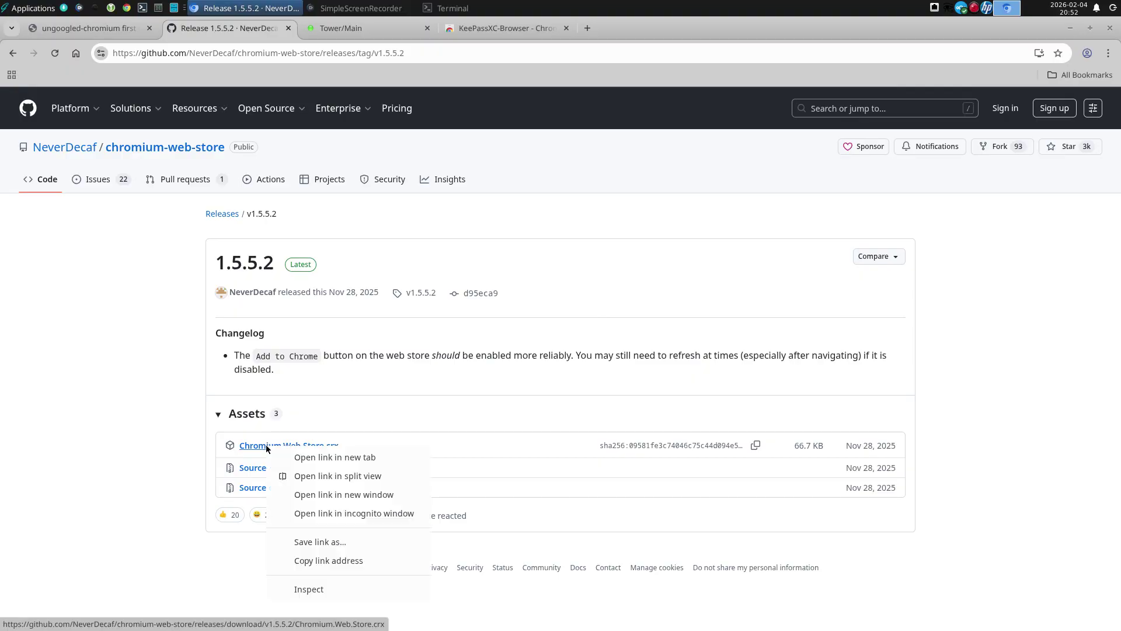
left_click(319, 541)
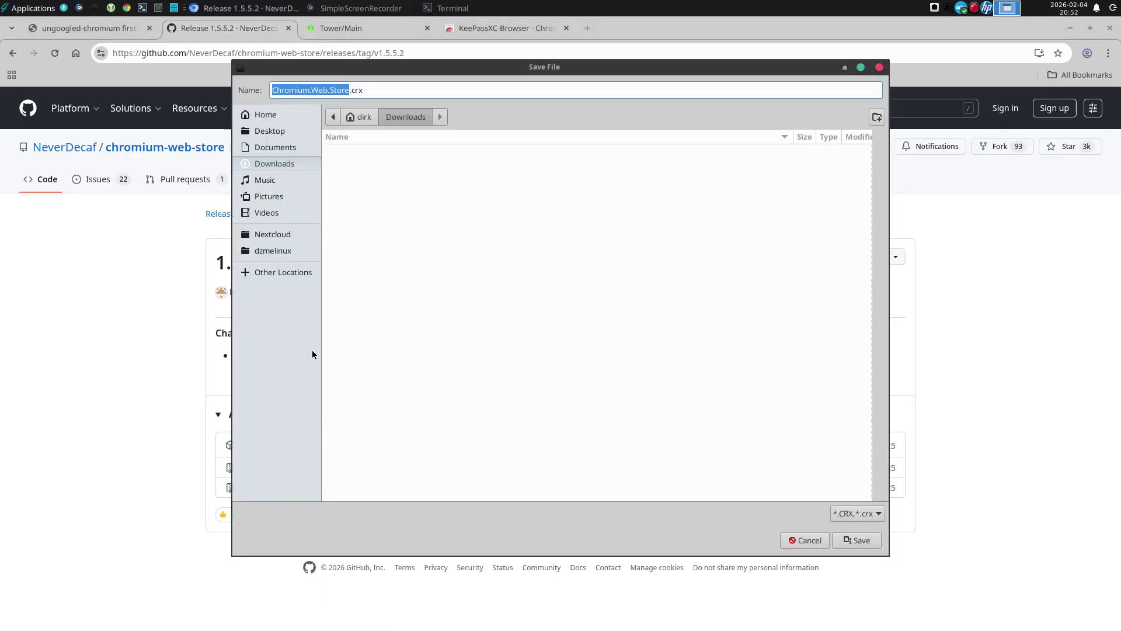
left_click(854, 540)
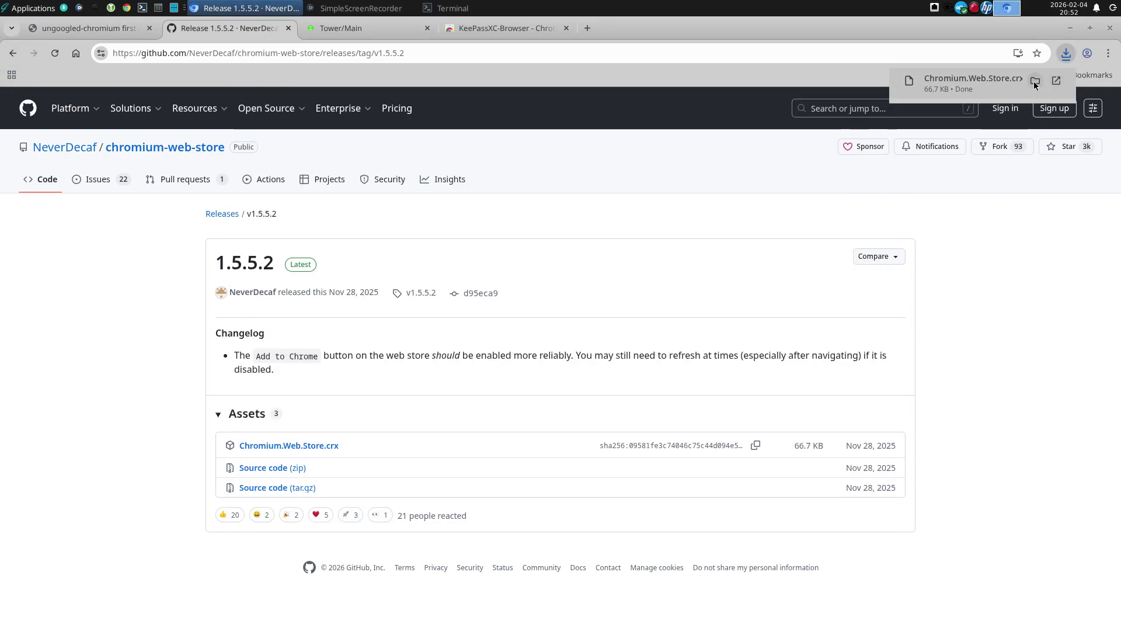
- Show Chromium.Web.Store.crx in Thunar, open it with Ungoogled Chromium set as the file type's default, and check the browser's recent downloads
left_click(1033, 82)
right_click(478, 262)
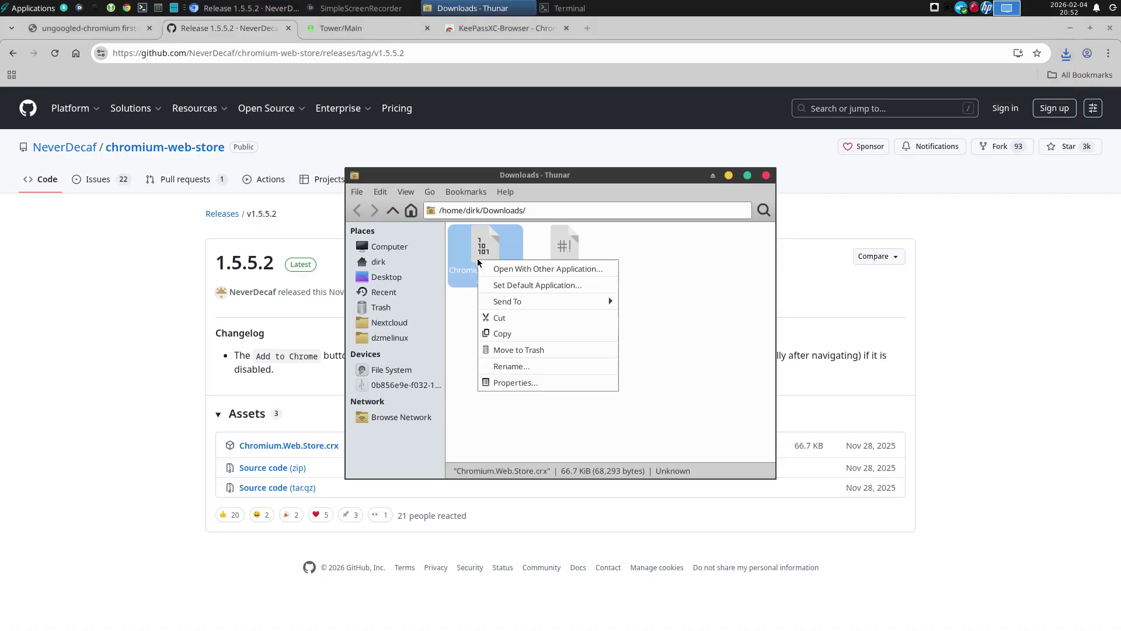
left_click(538, 289)
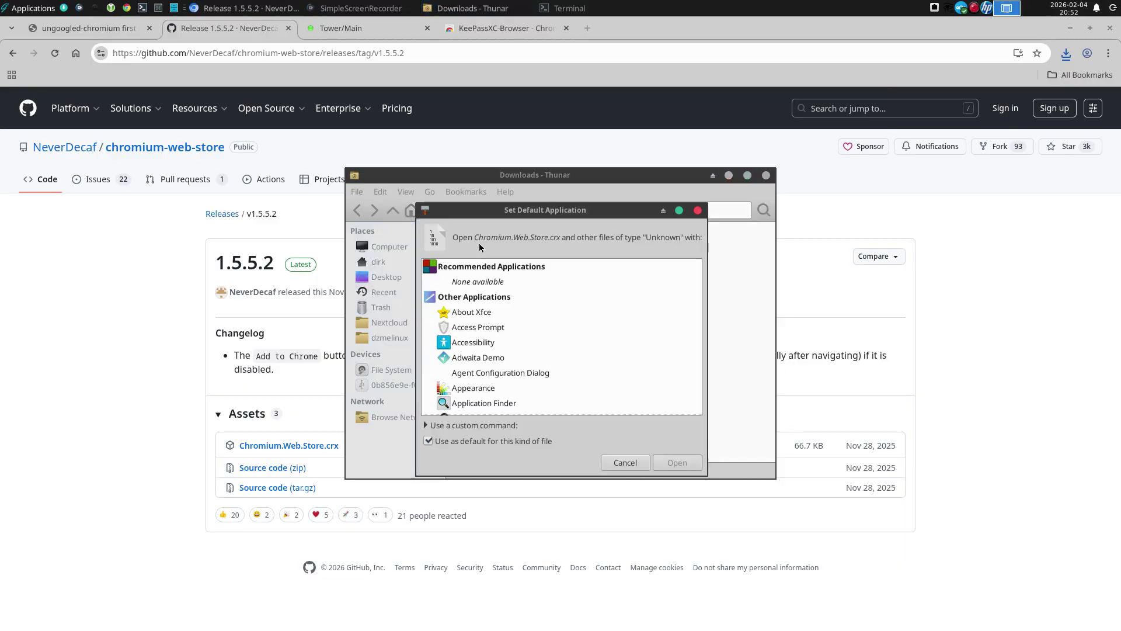
scroll(502, 292, "down", 3)
scroll(502, 292, "down", 2)
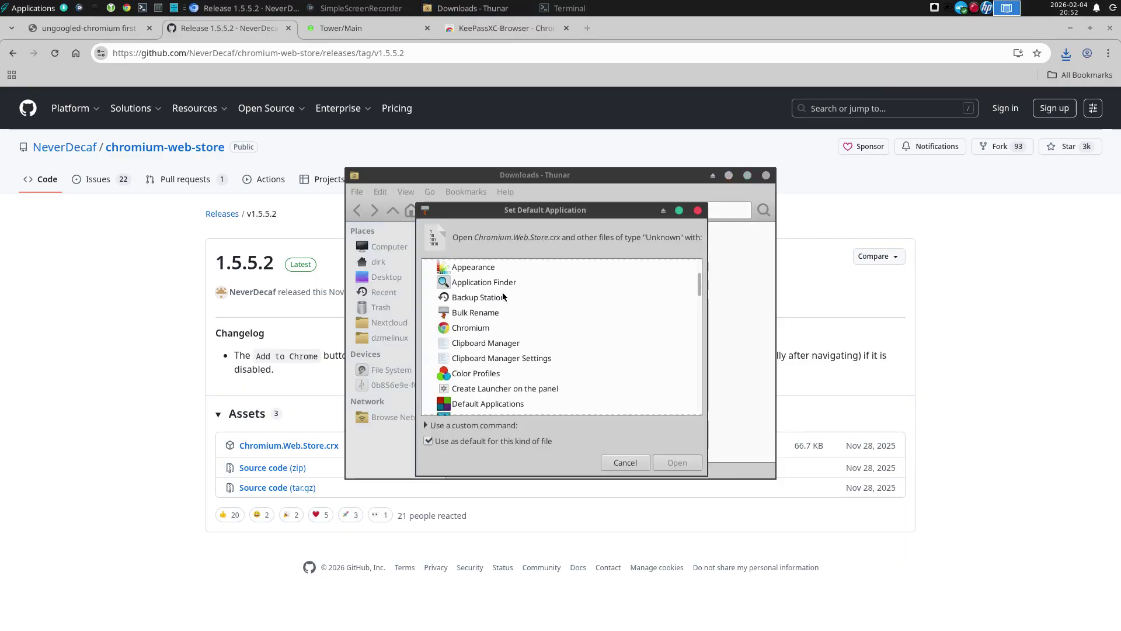
scroll(502, 295, "down", 10)
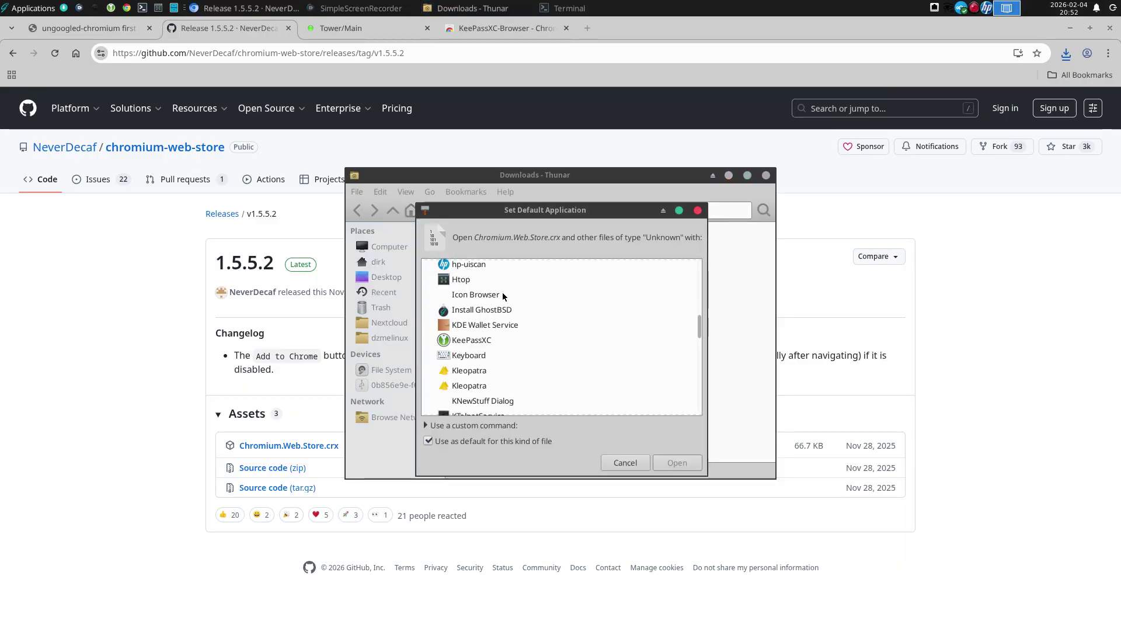
scroll(502, 293, "down", 15)
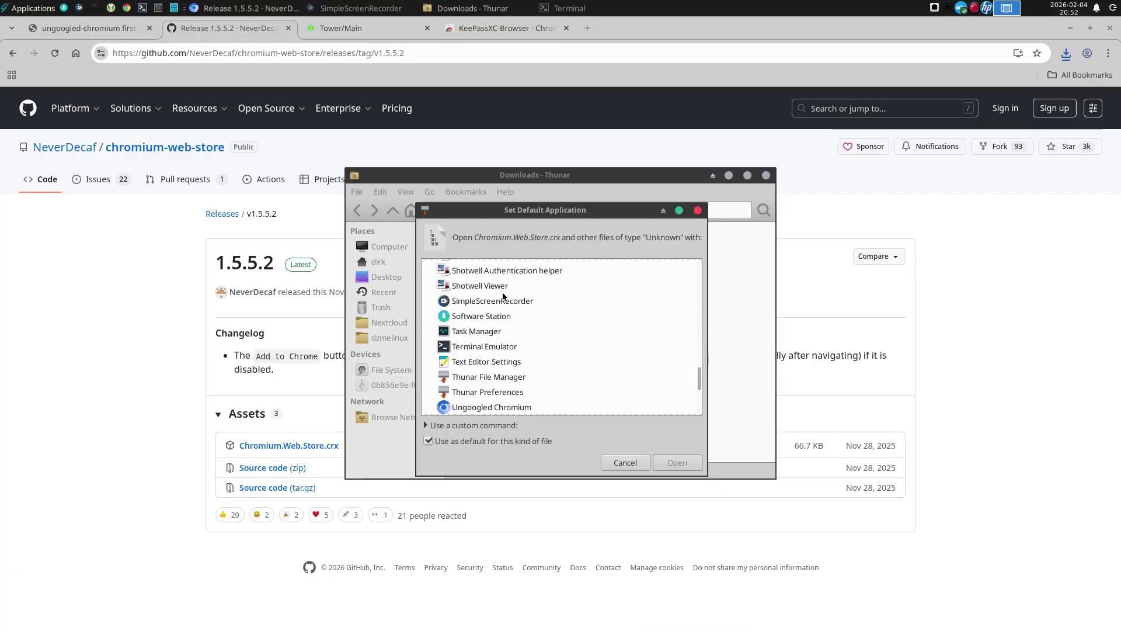
scroll(502, 296, "down", 3)
left_click(504, 358)
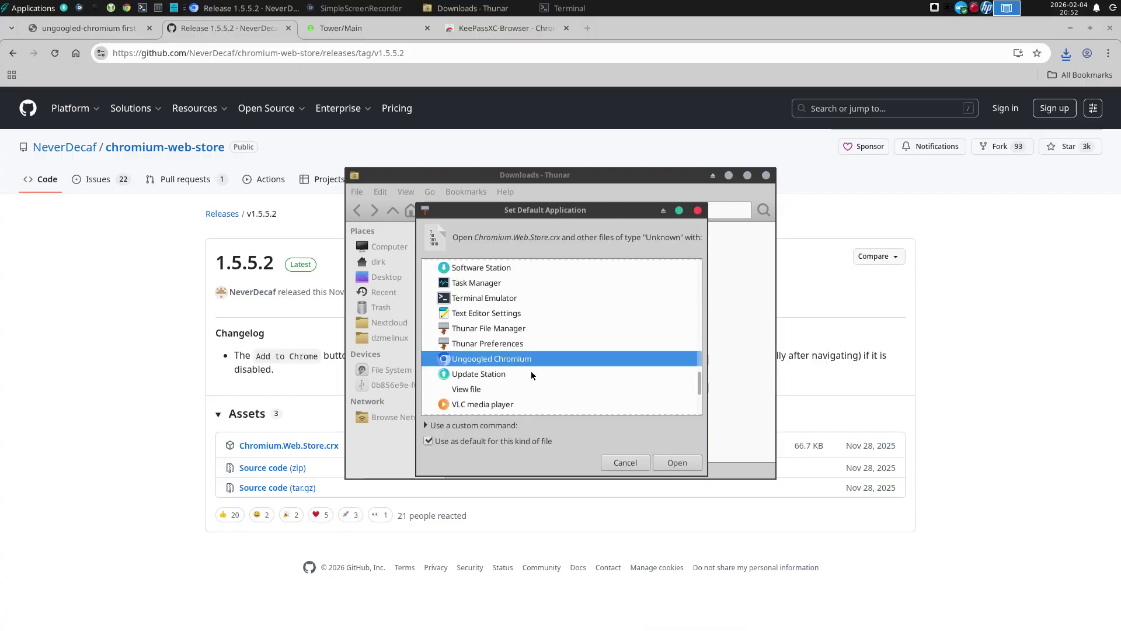
left_click(685, 465)
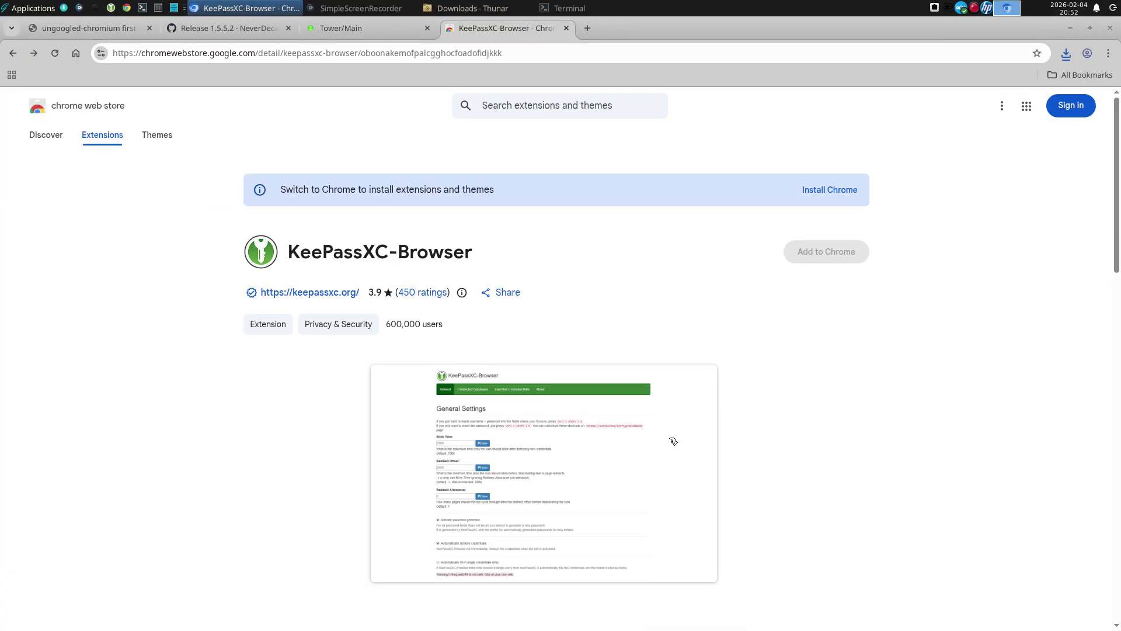
left_click(1069, 60)
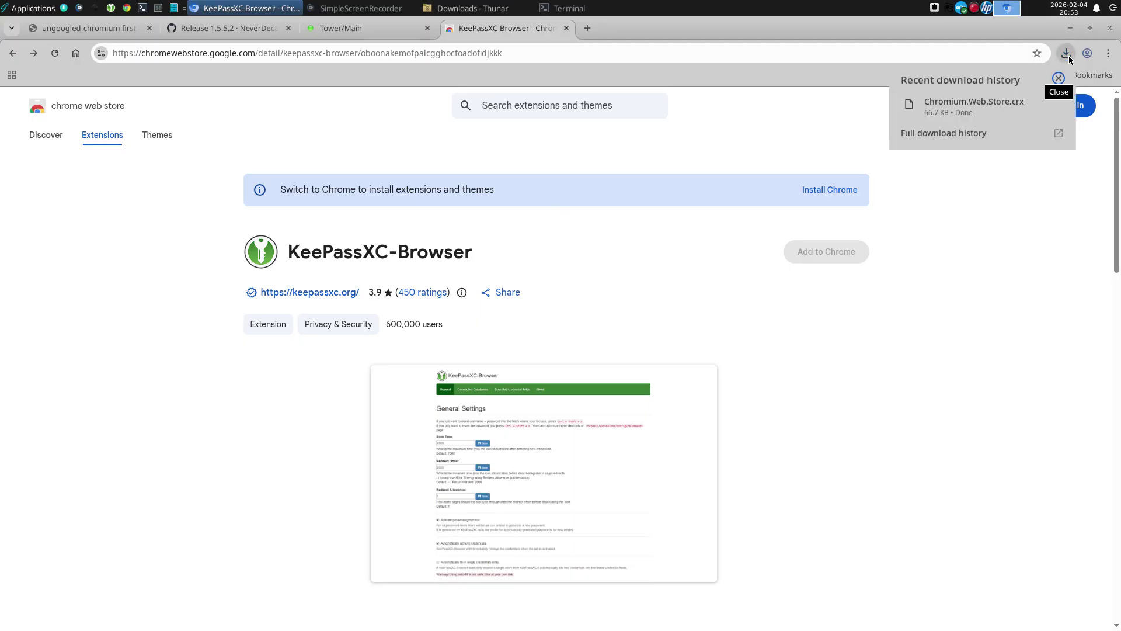
left_click(836, 130)
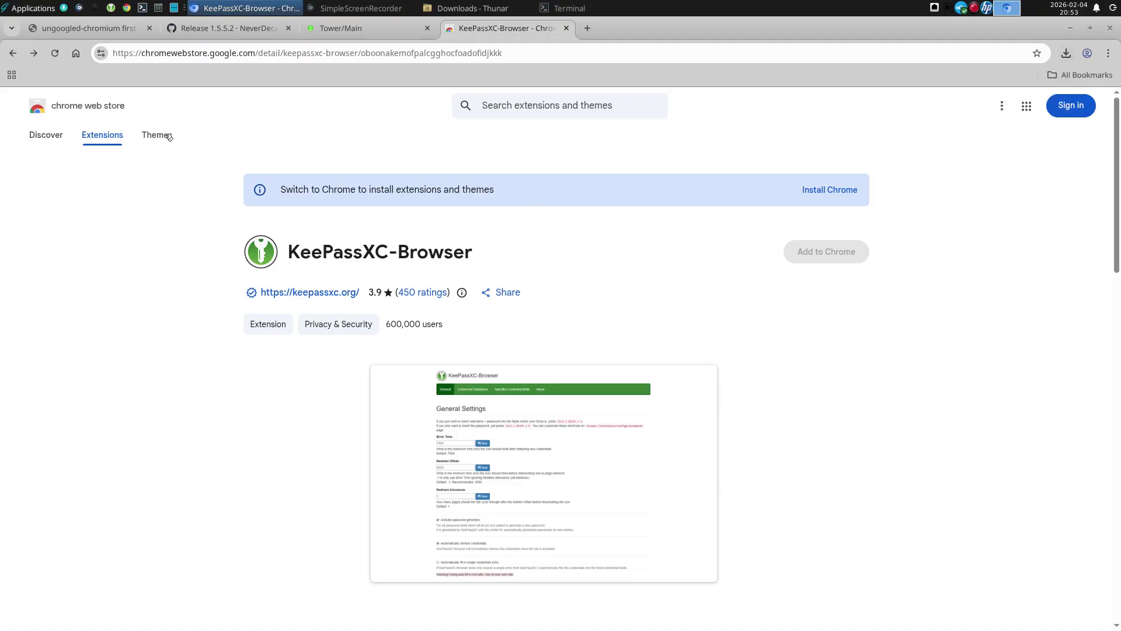
- Return to the first run page and open its chrome://flags/#extension-mime-request-handling link in a new tab
left_click(69, 37)
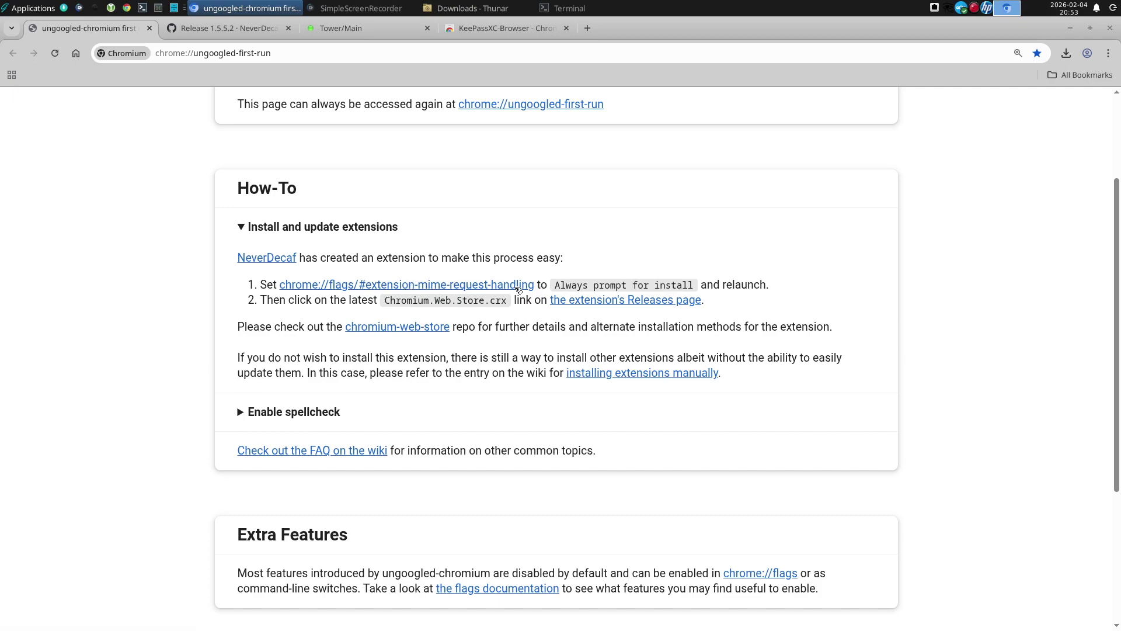
right_click(518, 289)
left_click(540, 298)
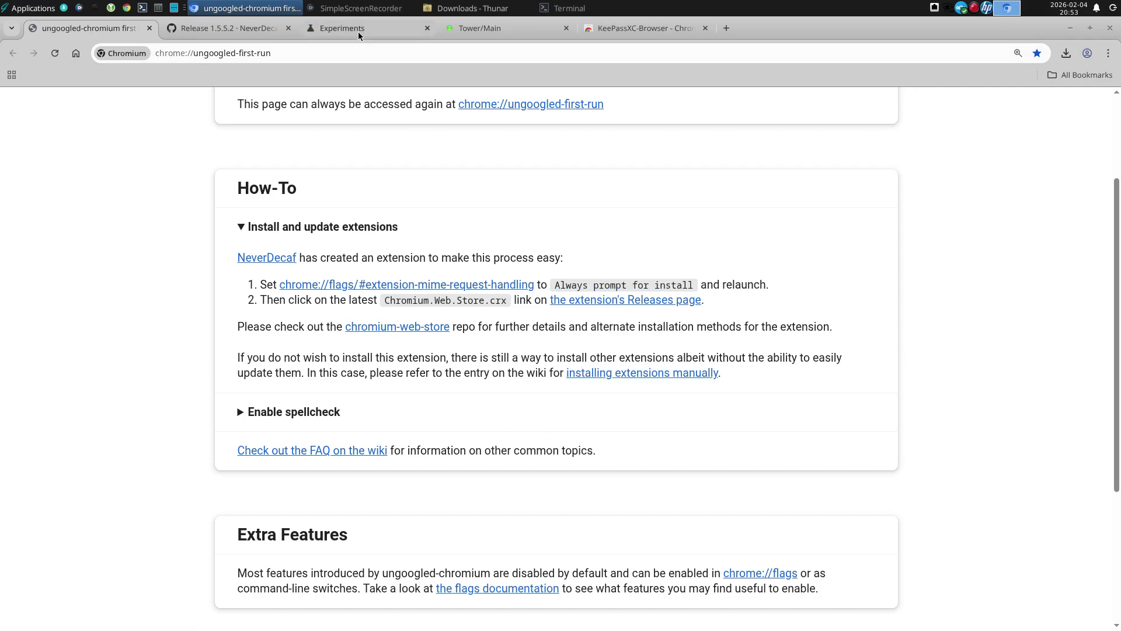
left_click(358, 32)
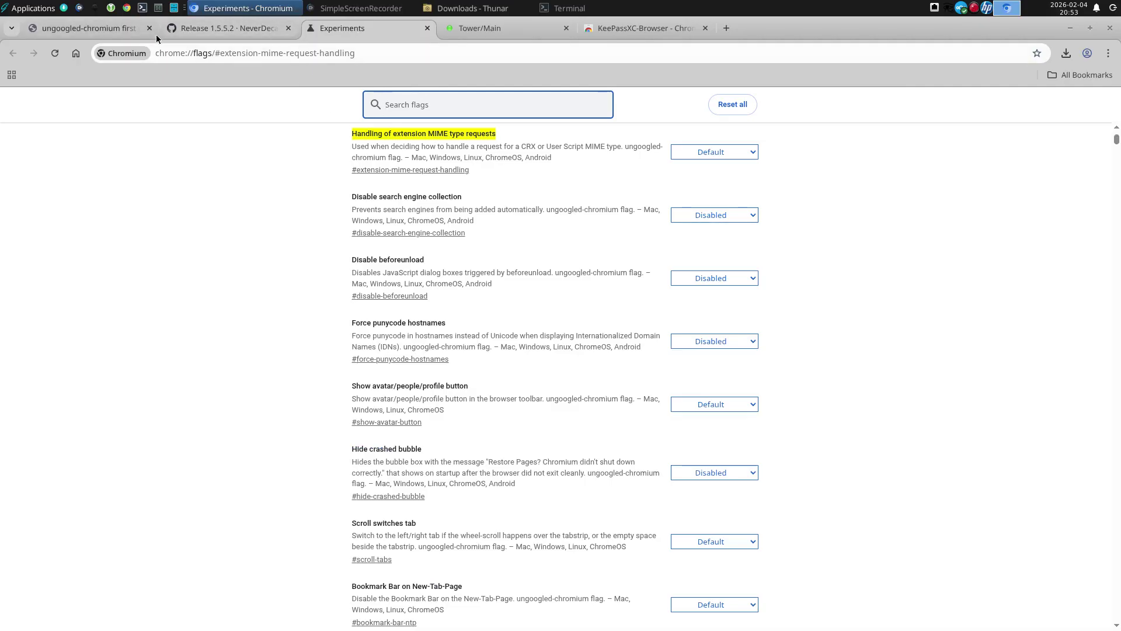
- Check the first run page for the flag value it asks for, look at the release page again and return to the flags page
left_click(111, 29)
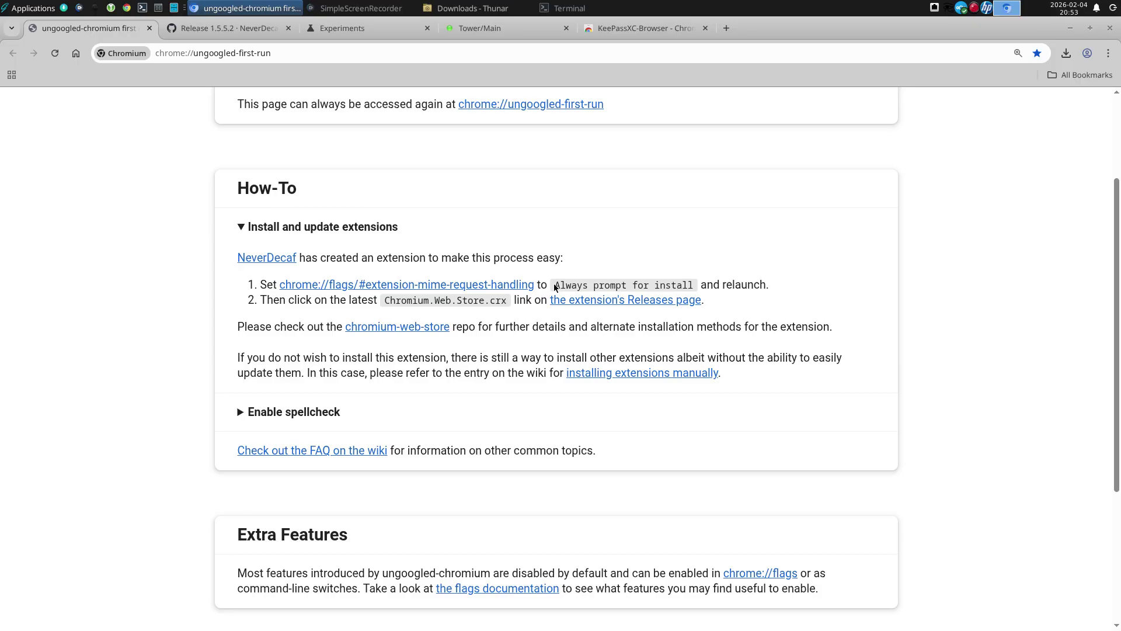
left_click_drag(556, 284, 703, 285)
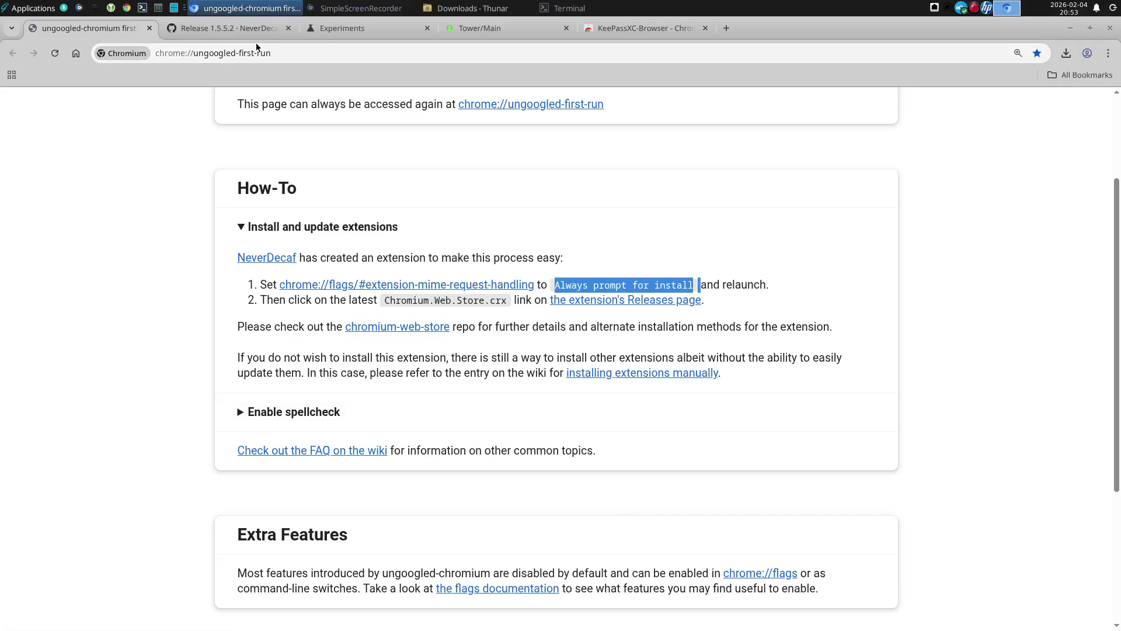
left_click(237, 38)
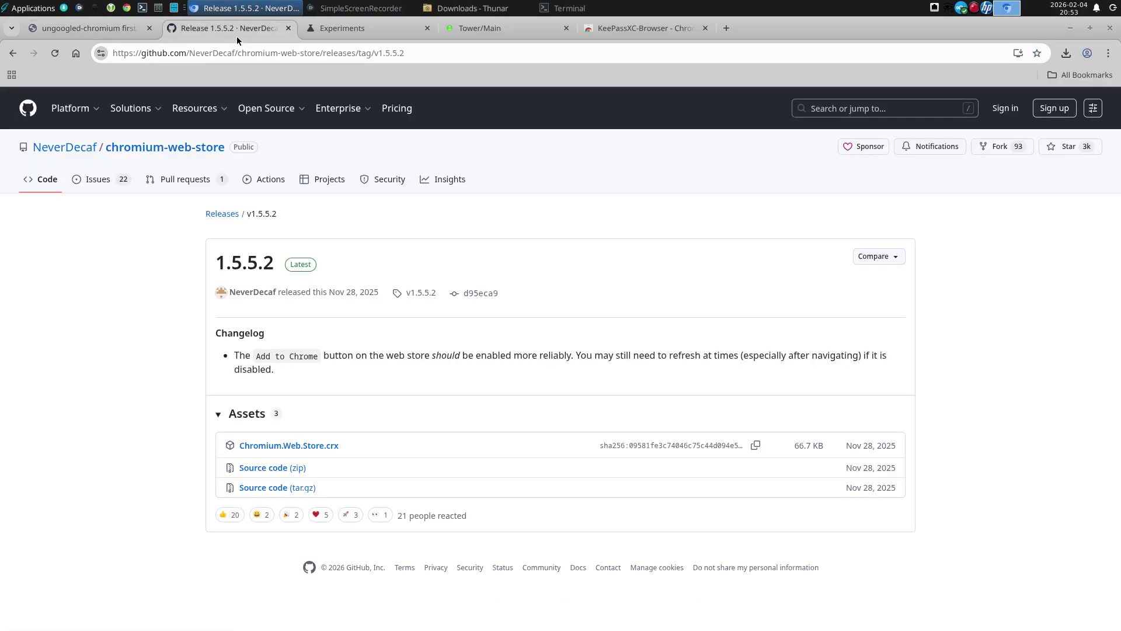
left_click(344, 29)
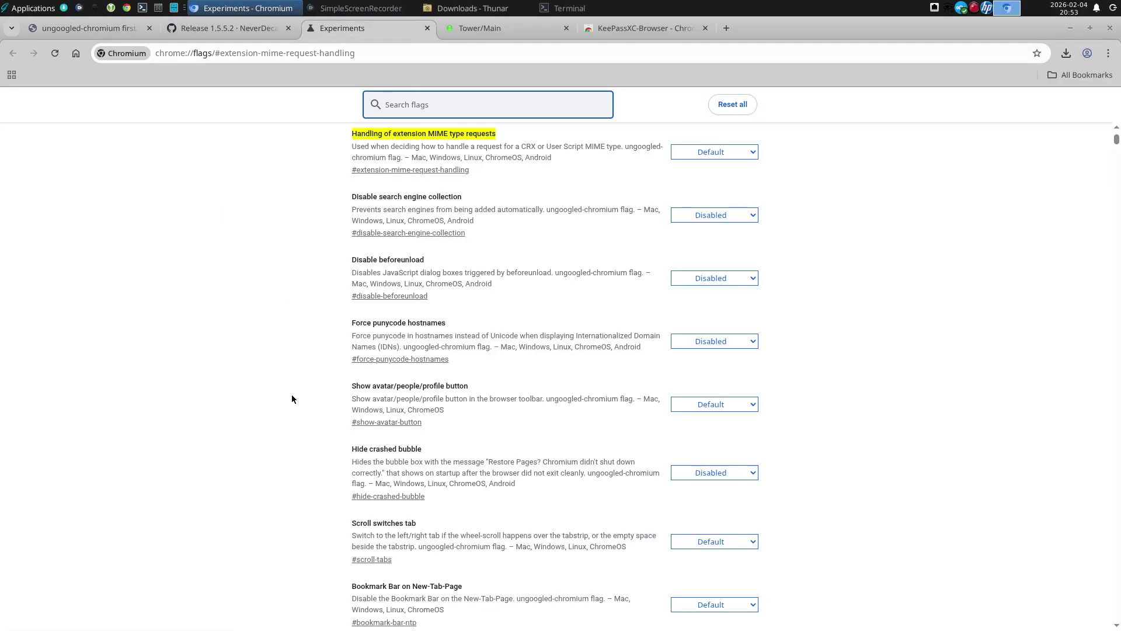
- Enlarge the flags page to 200%, set Handling of extension MIME type requests to Always prompt for install, and relaunch the browser
key("ctrl+plus")
key("ctrl+plus")
key("ctrl+plus")
key("ctrl+plus")
key("ctrl+plus")
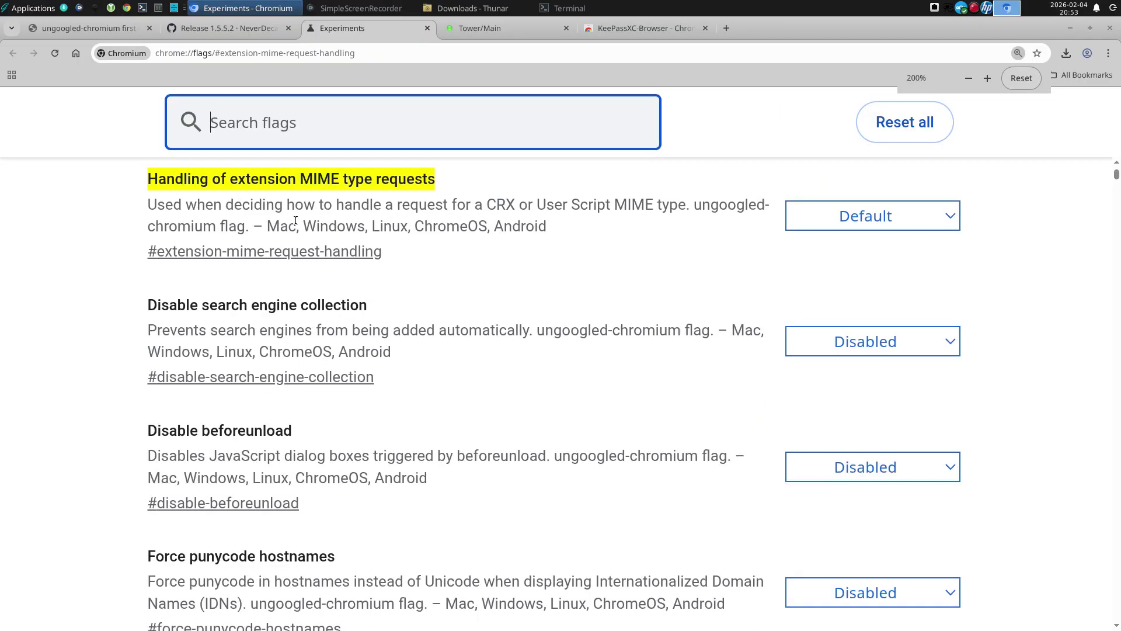
left_click(926, 216)
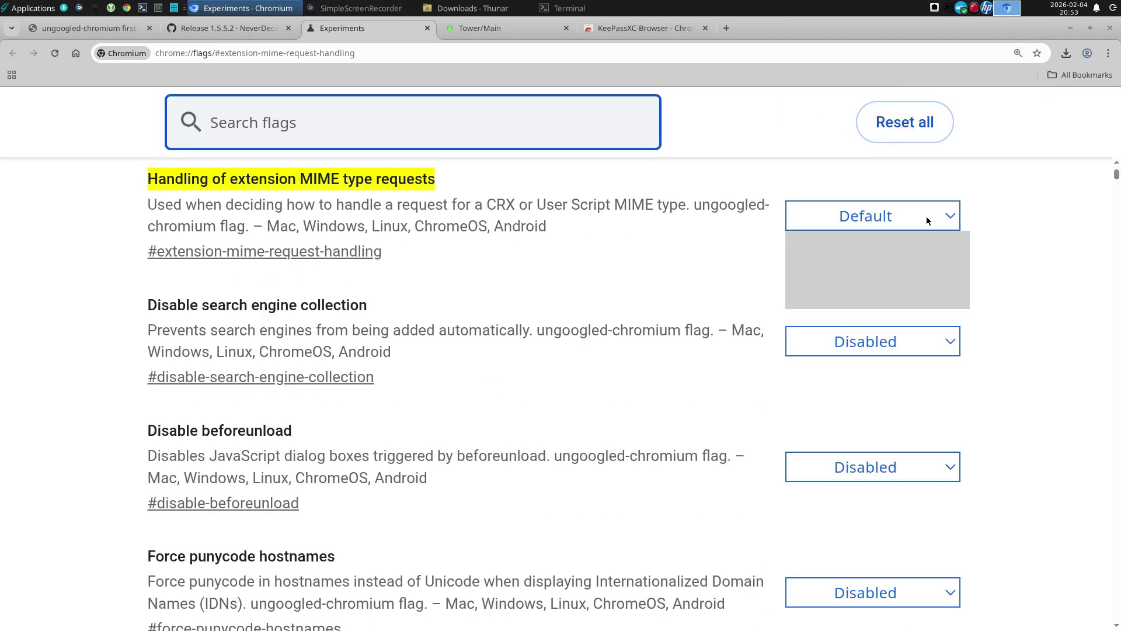
left_click(926, 296)
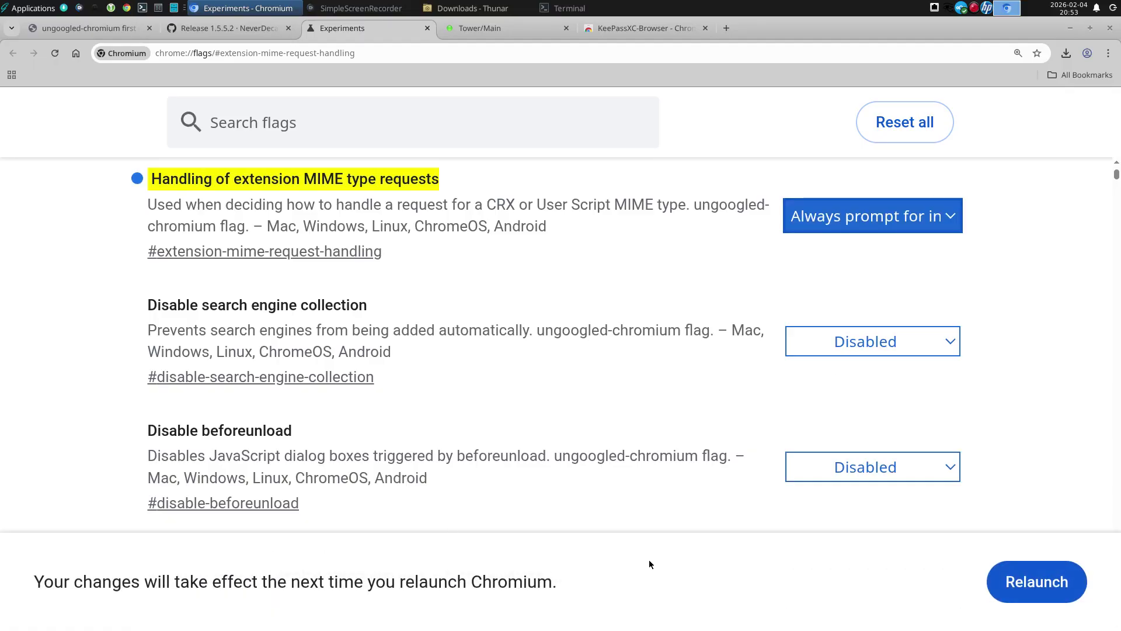
left_click(1036, 581)
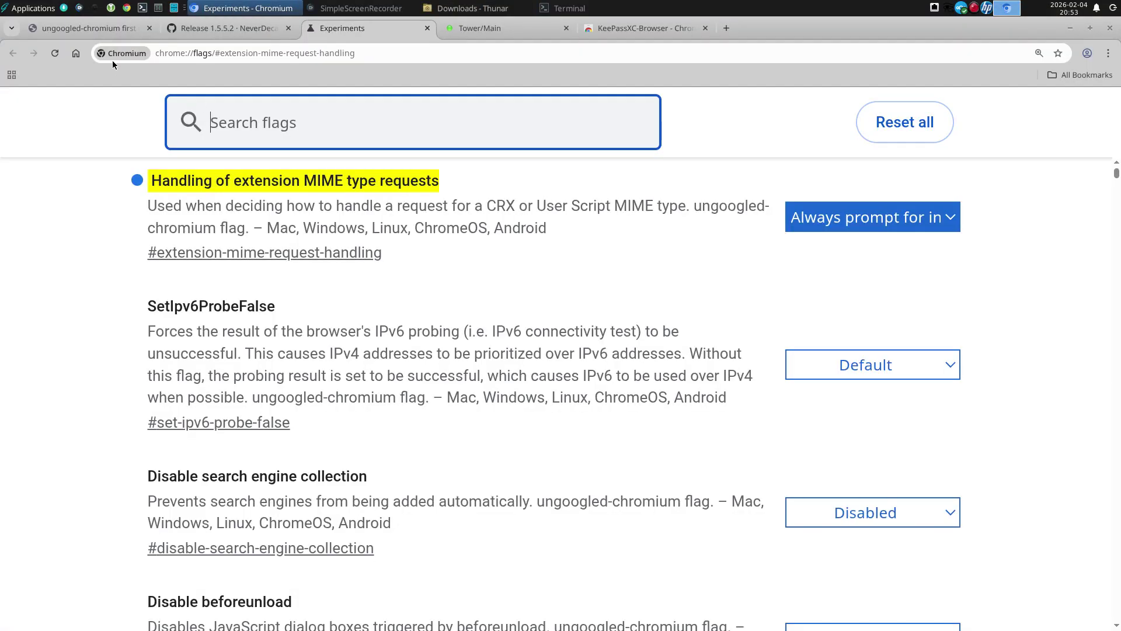
- Return to the ungoogled-chromium first run page and expand its Install and update extensions instructions again
left_click(239, 29)
left_click(91, 35)
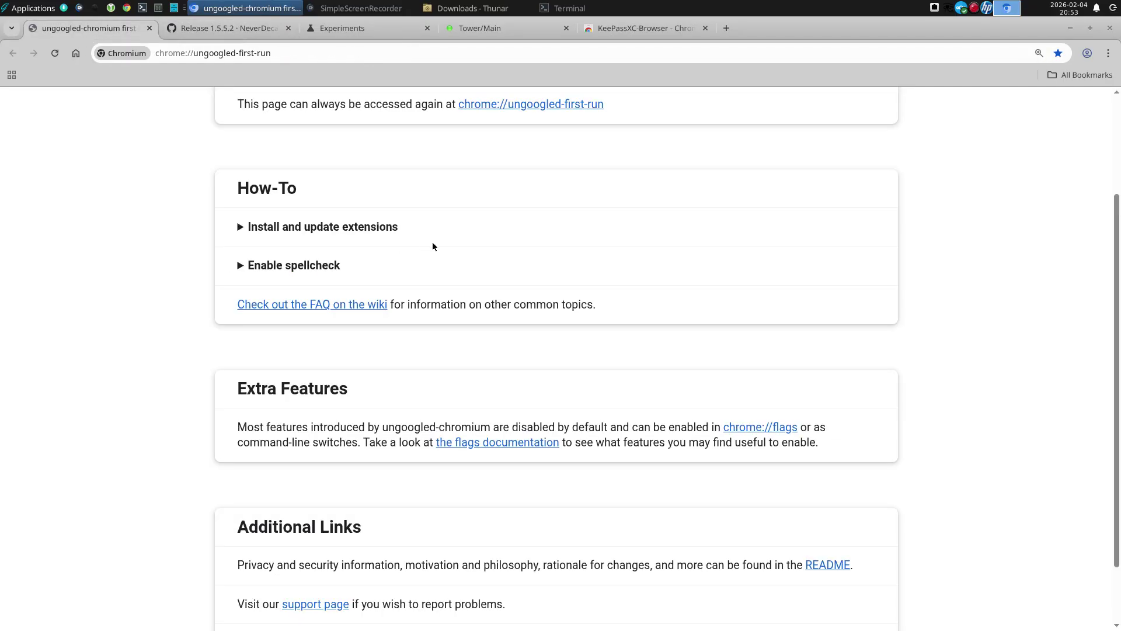
scroll(475, 321, "down", 3)
scroll(461, 327, "up", 5)
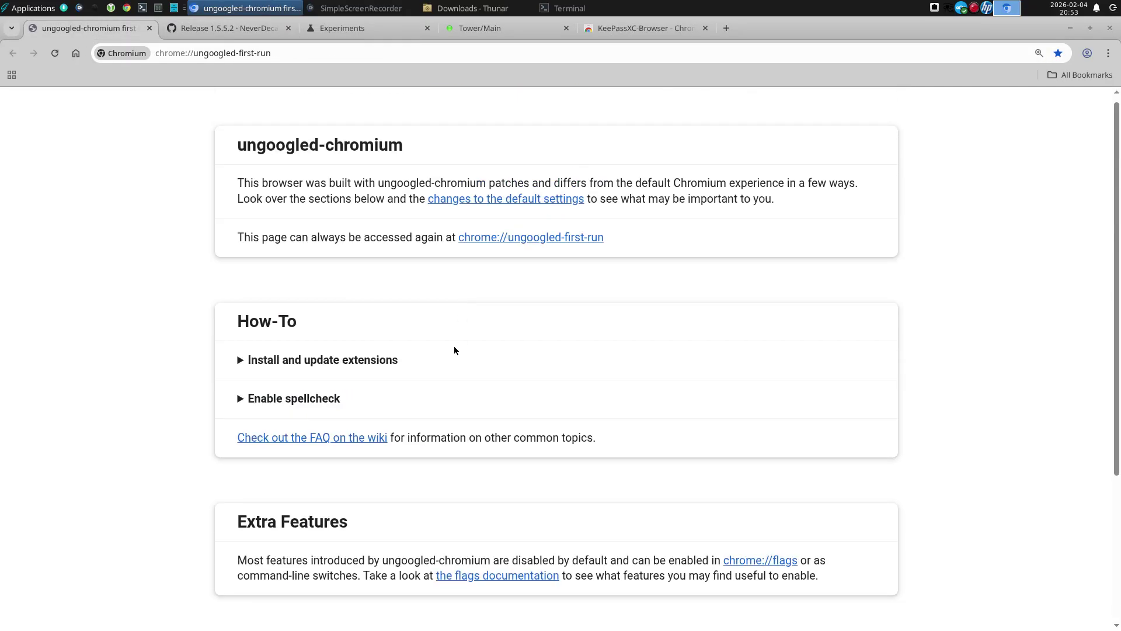
left_click(288, 361)
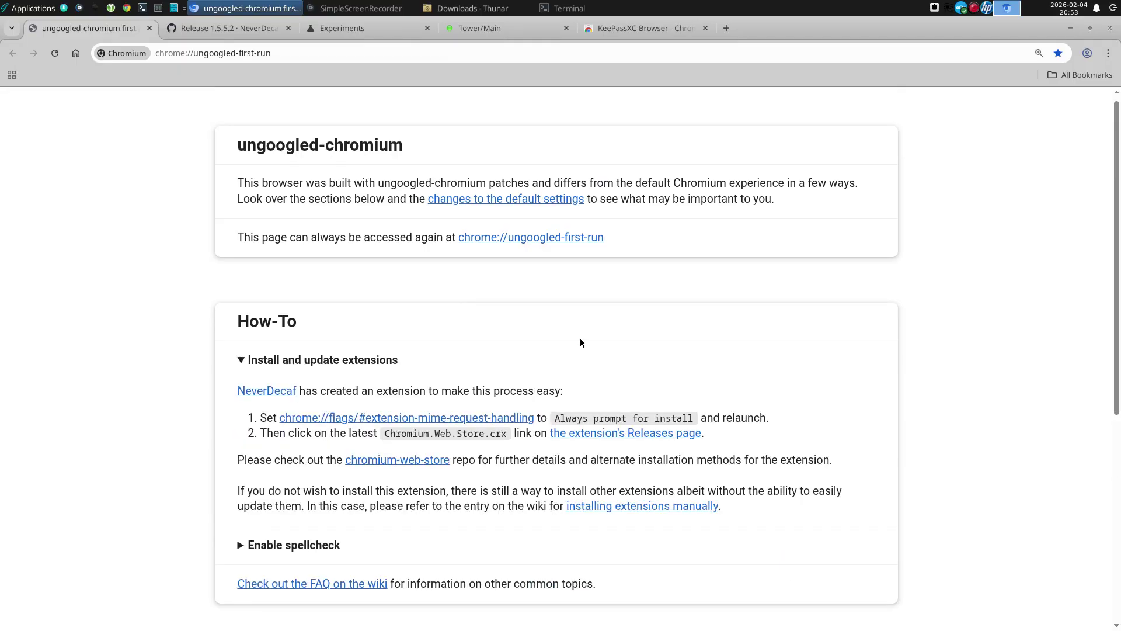
- Open the extension's Releases page link from the install instructions in a new tab and switch to it
scroll(581, 343, "down", 3)
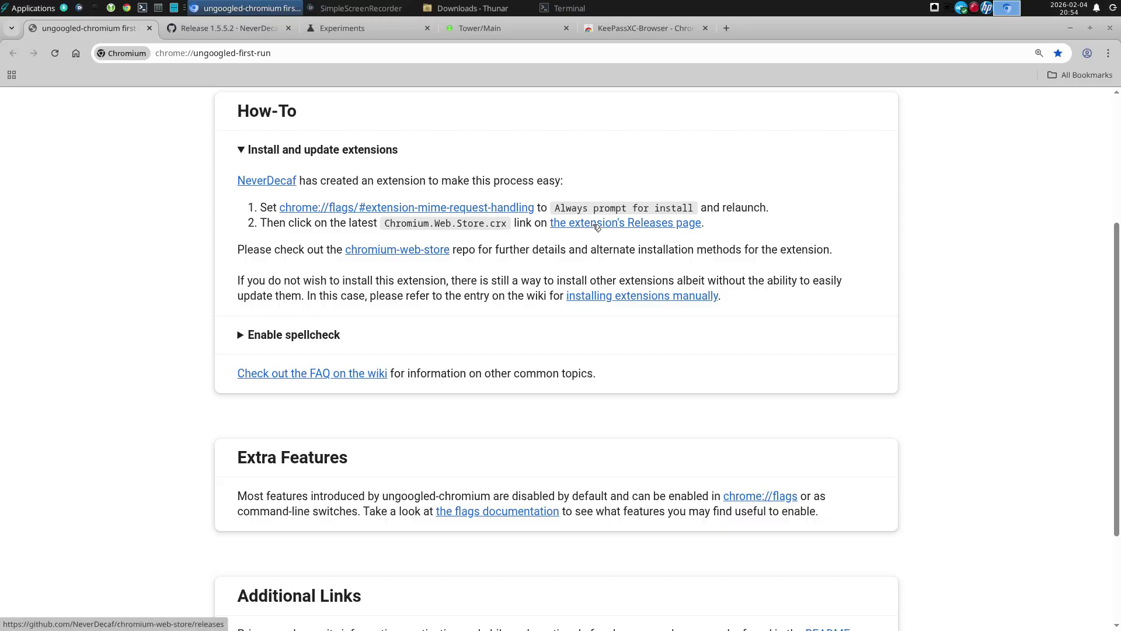
right_click(596, 227)
left_click(642, 237)
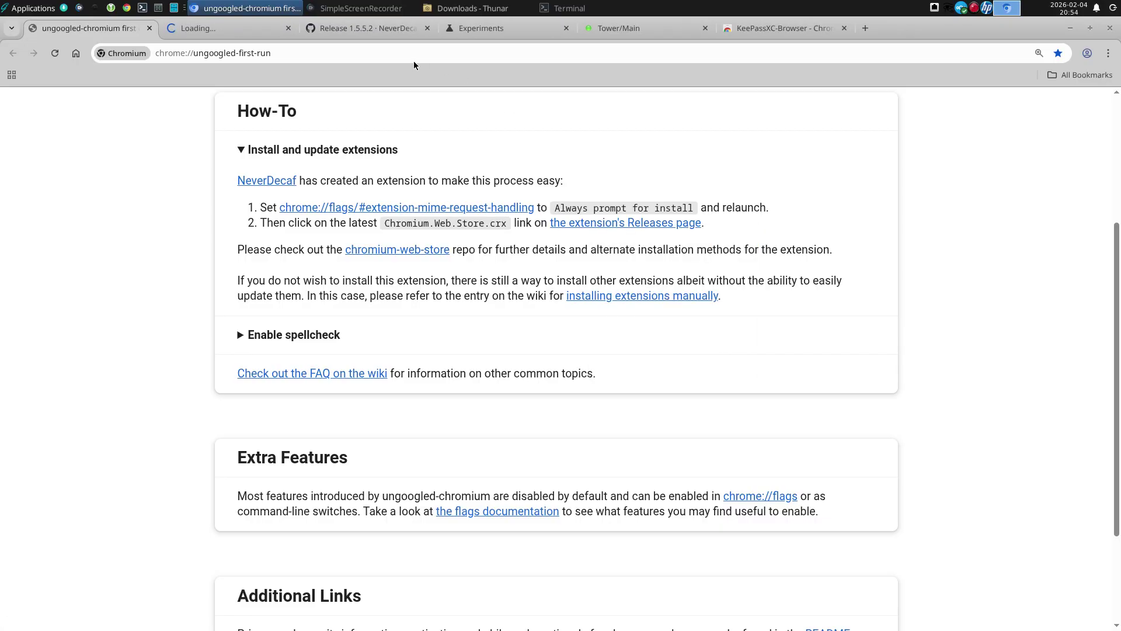
left_click(240, 36)
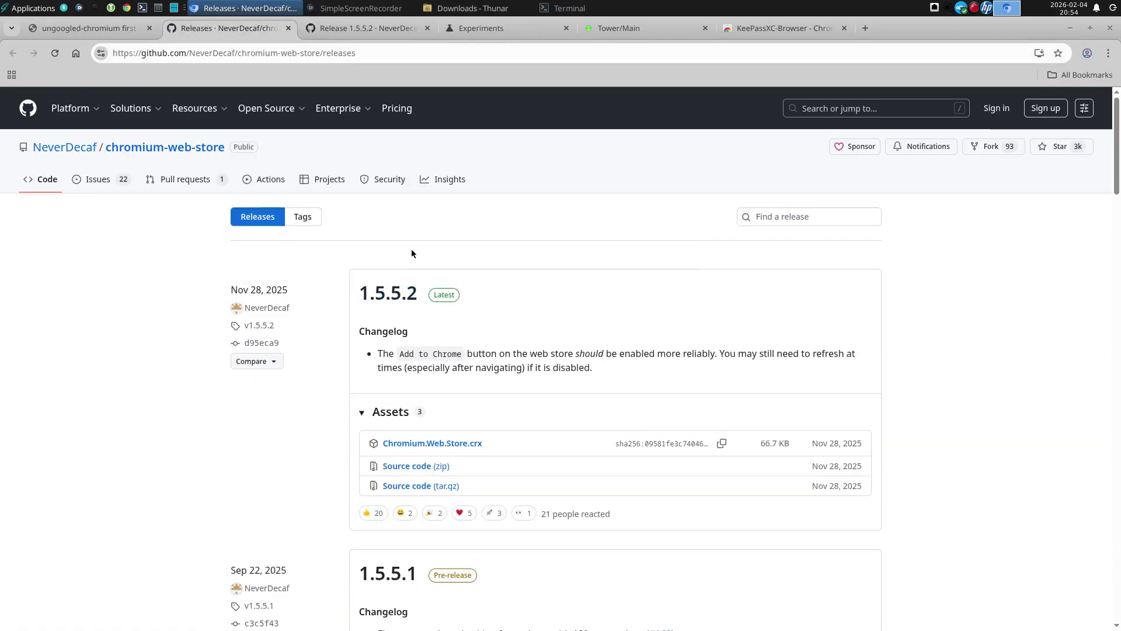
- Install Chromium.Web.Store.crx from the 1.5.5.2 release and approve adding the Chromium Web Store extension
scroll(562, 287, "down", 2)
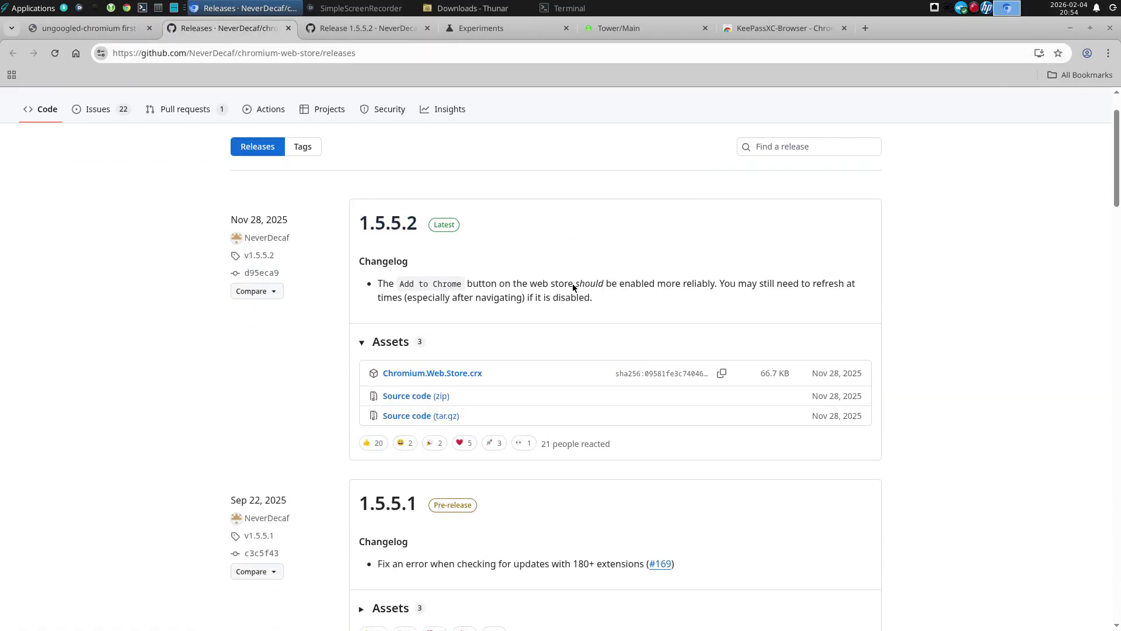
left_click(451, 378)
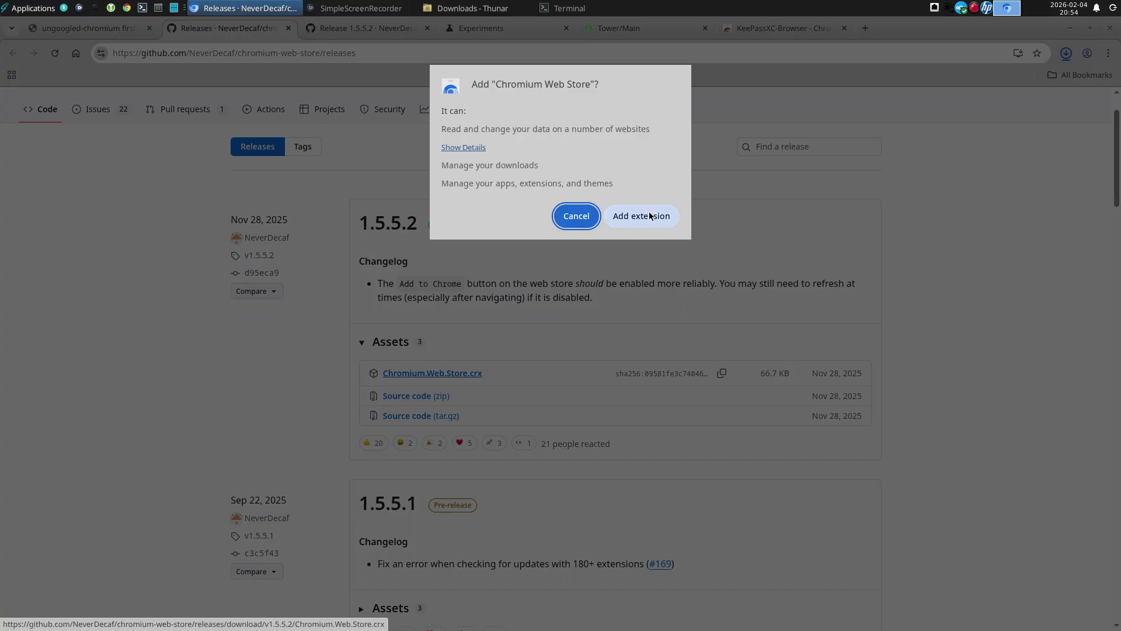
left_click(649, 214)
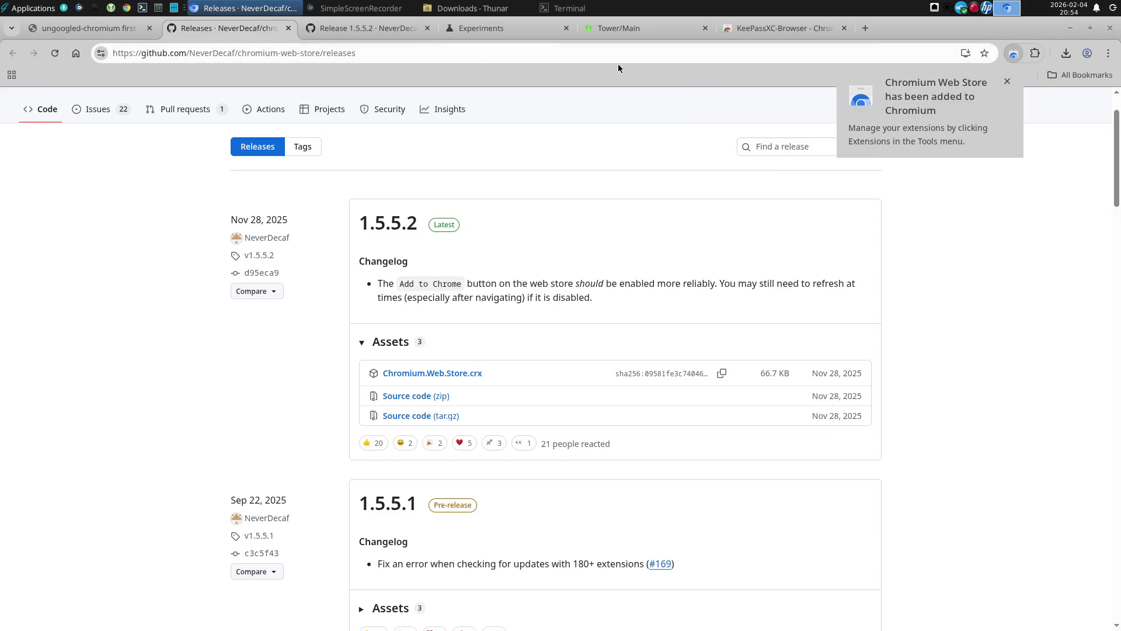
- Reload the KeePassXC-Browser page in the Chrome Web Store, decline the suggestion to switch to Chrome, and add the extension
left_click(757, 30)
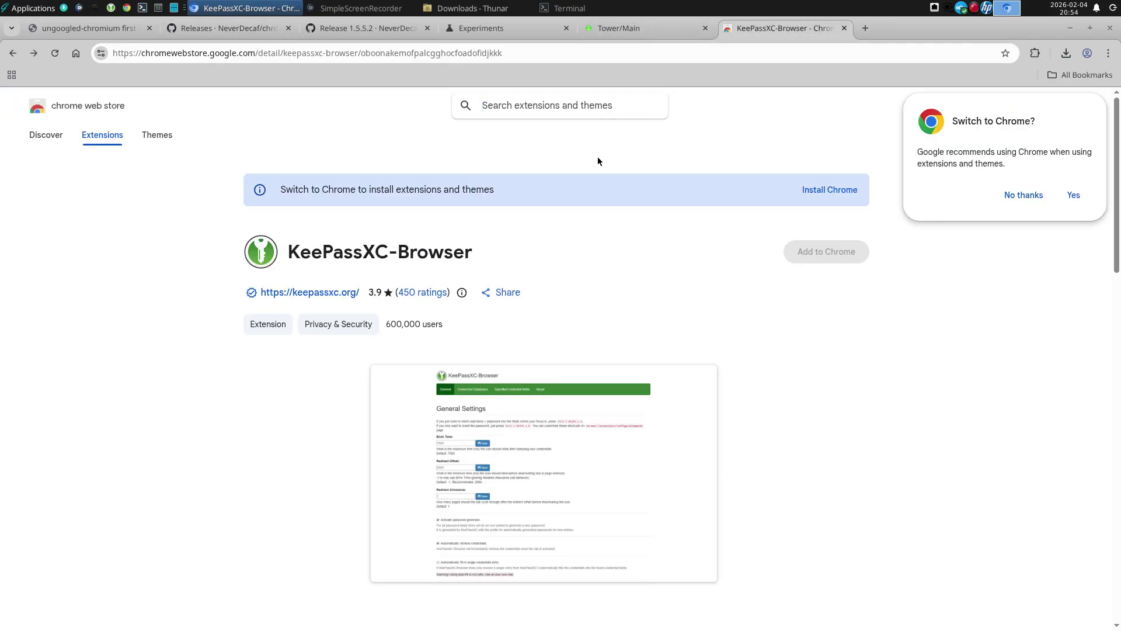
left_click(55, 54)
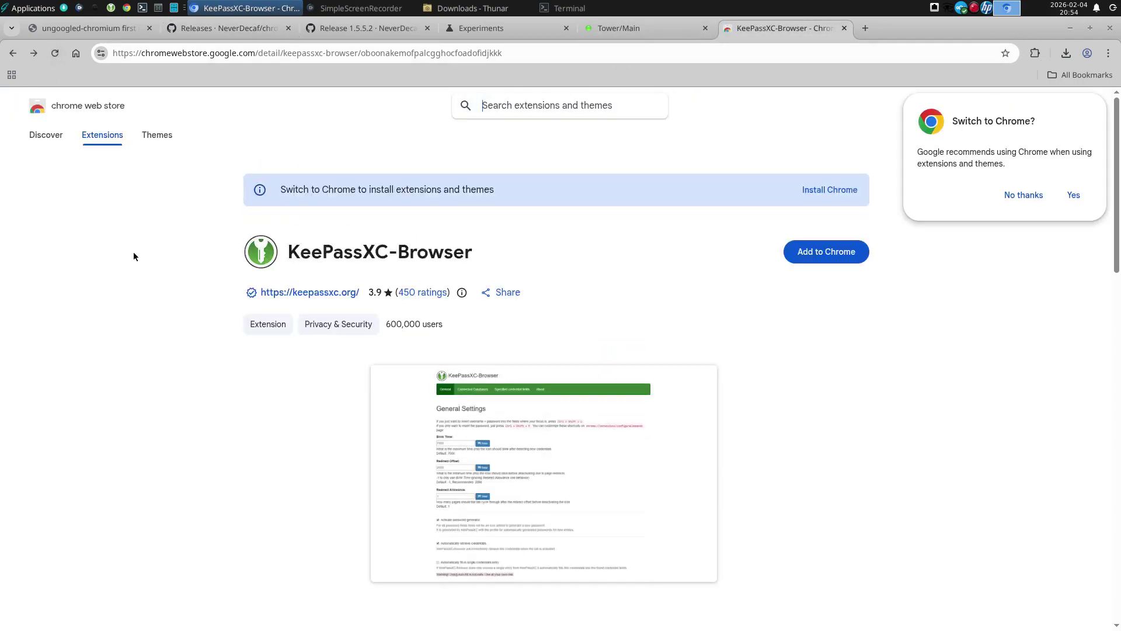
left_click(1023, 195)
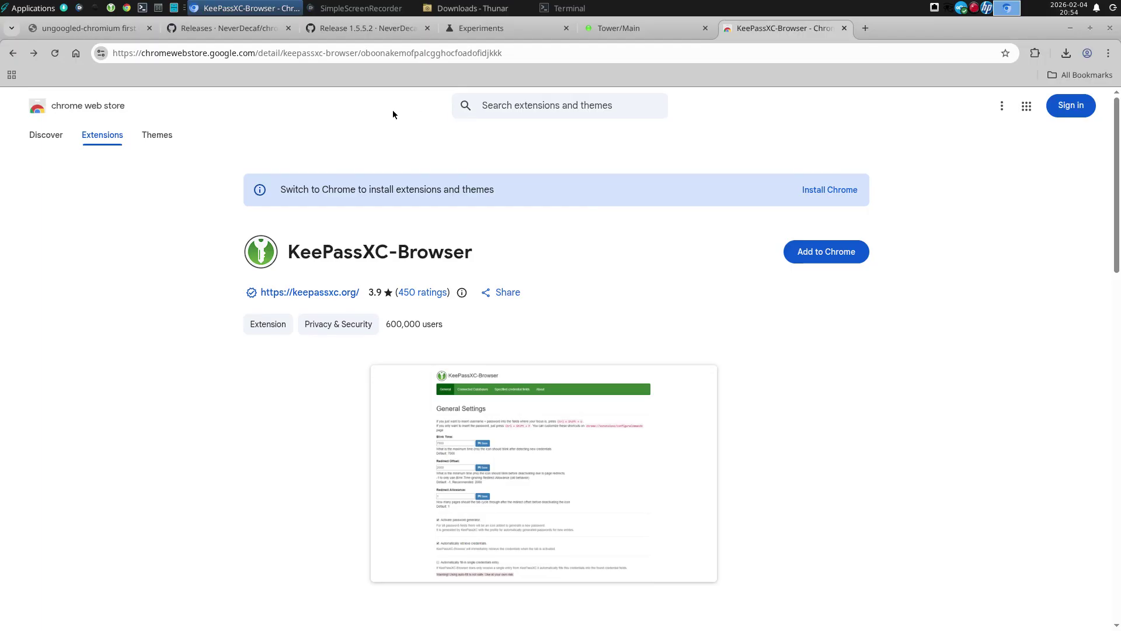
left_click(829, 263)
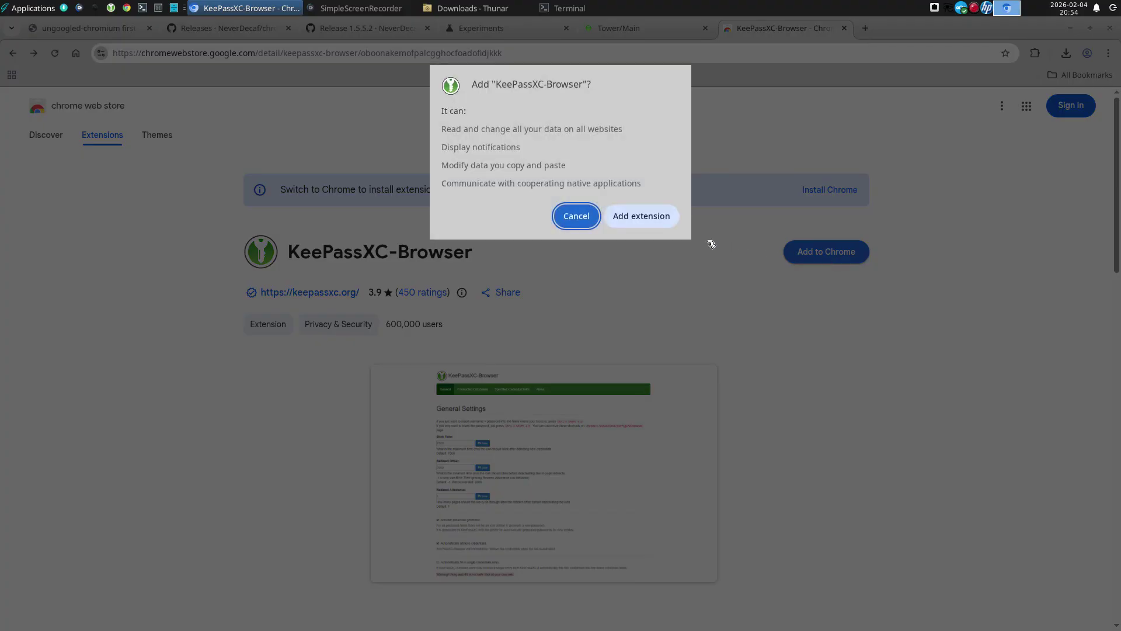
left_click(629, 217)
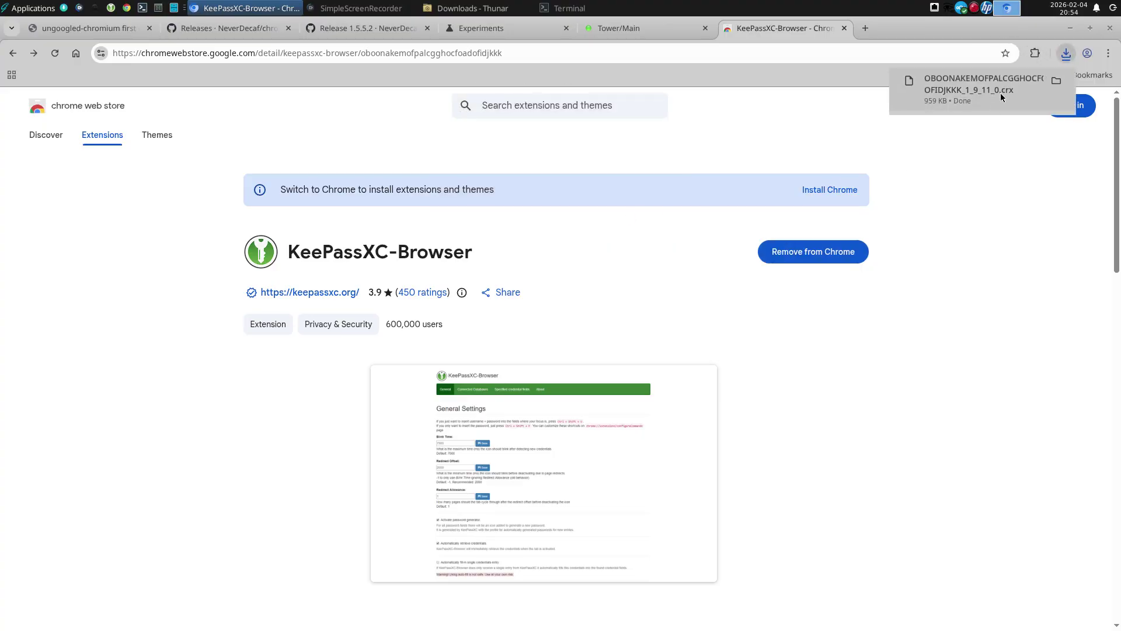
- Pin KeePassXC-Browser to the toolbar and look at its additional extension options
left_click(1036, 54)
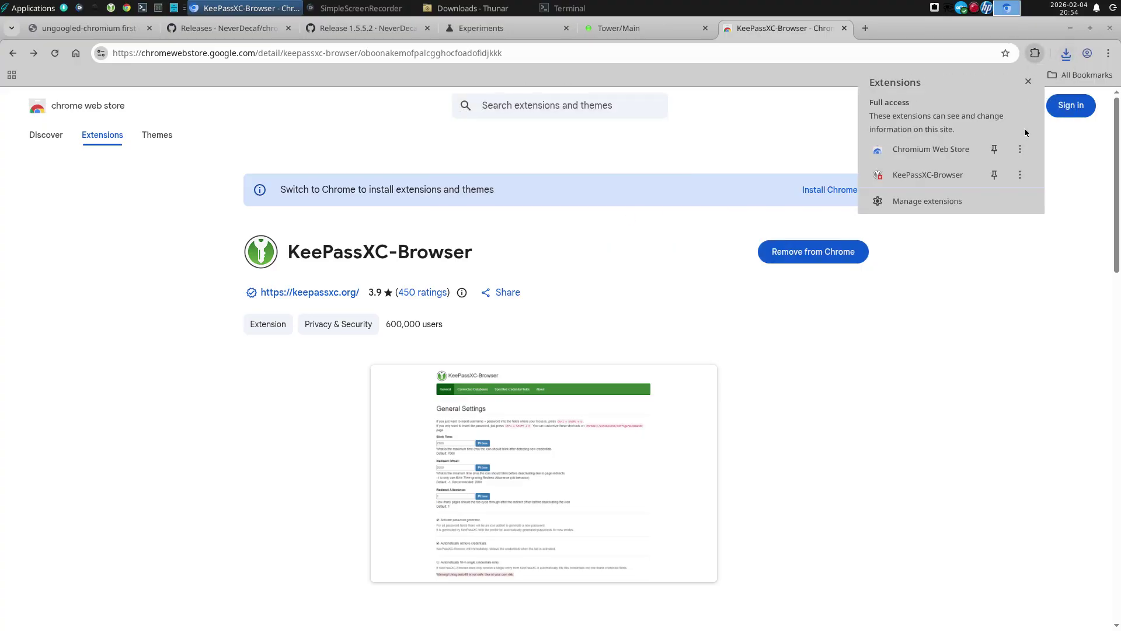
left_click(995, 176)
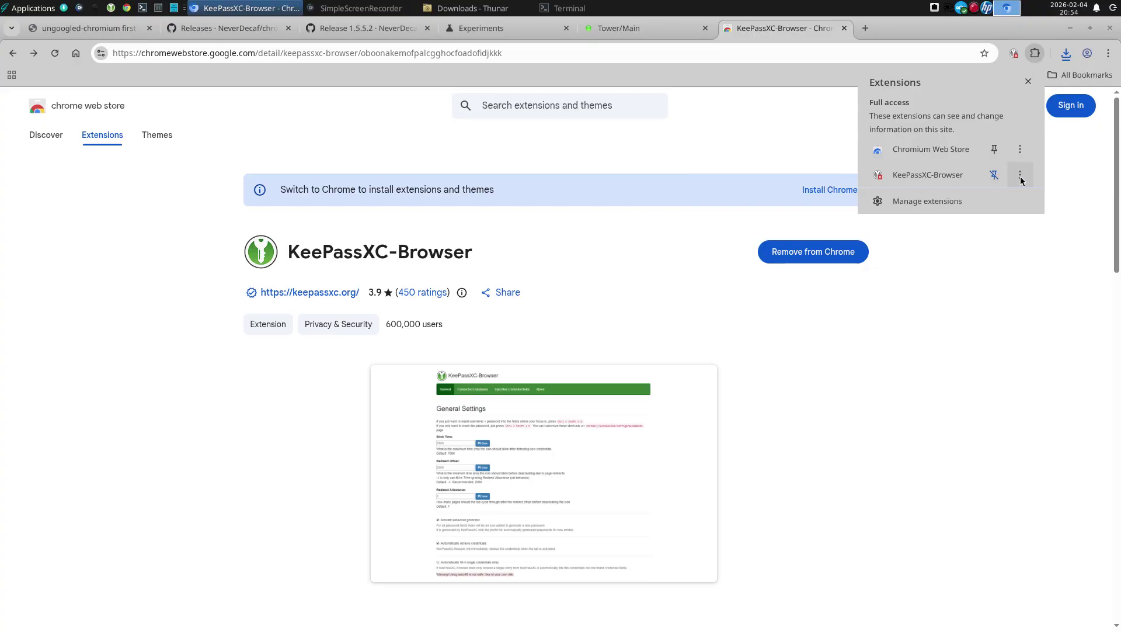
left_click(1020, 175)
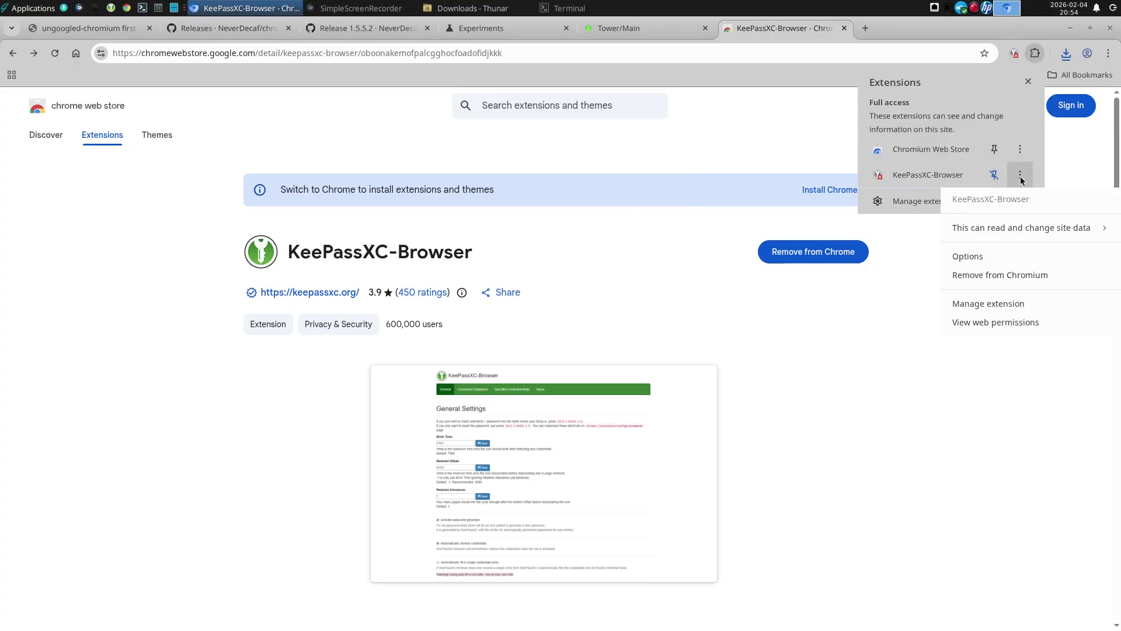
left_click(816, 158)
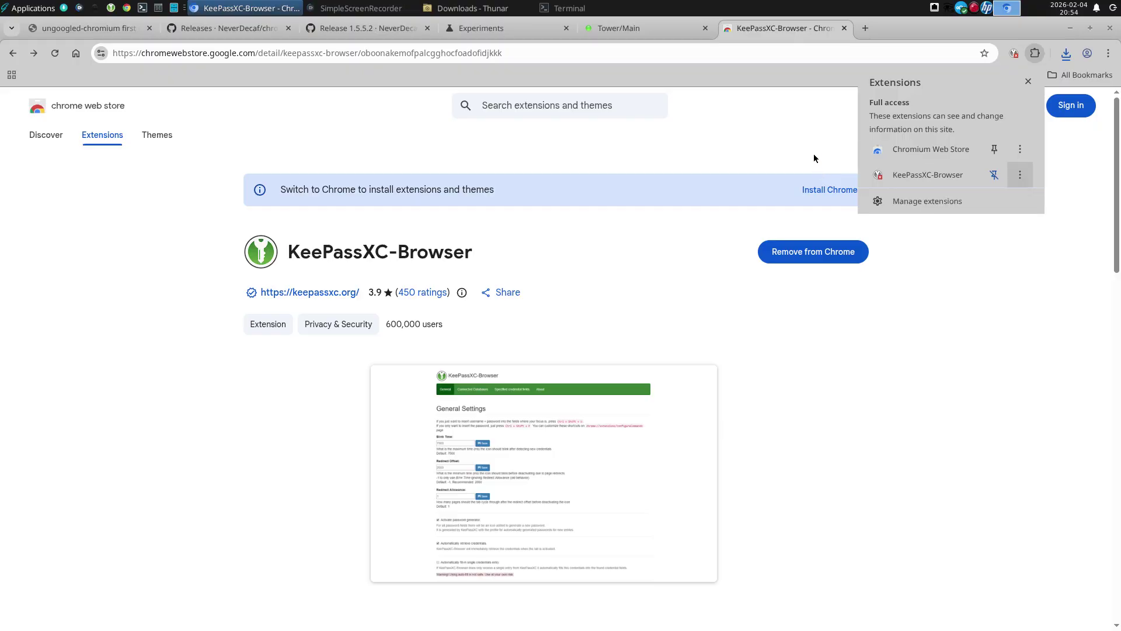
- Check the KeePassXC-Browser popup, launch the KeePassXC application, and close its database window again
left_click(1015, 54)
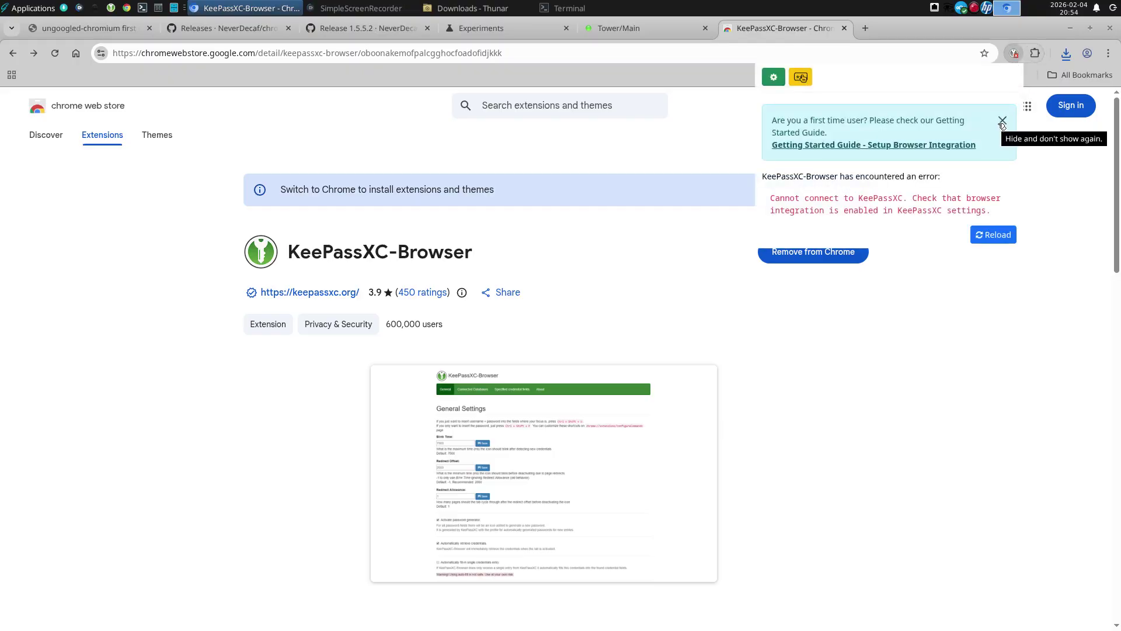
left_click(111, 8)
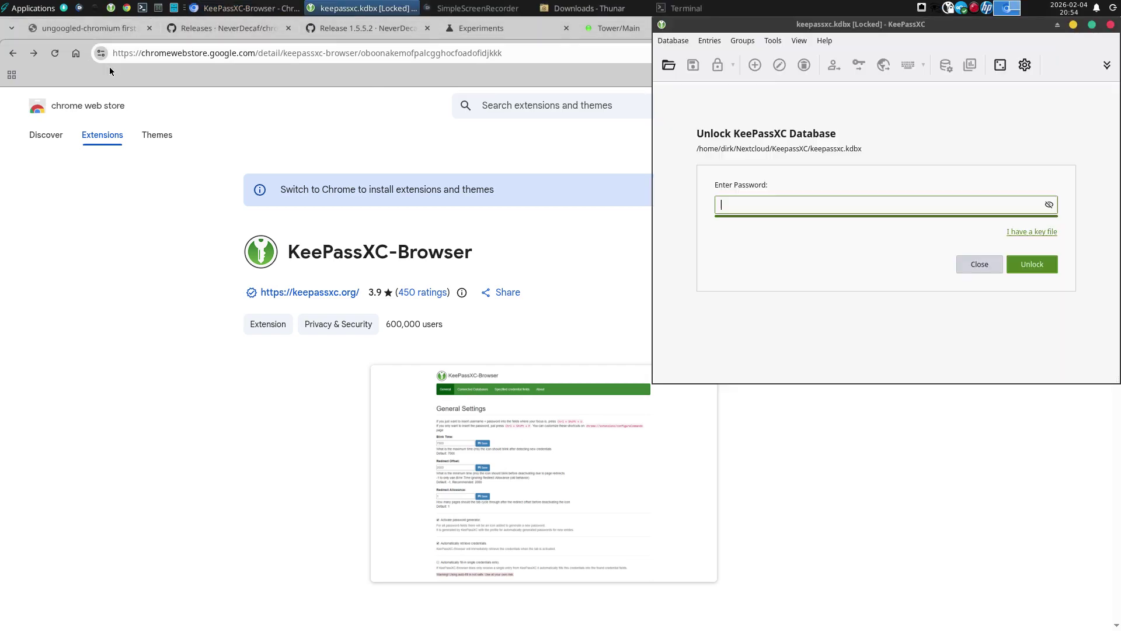
left_click(1111, 26)
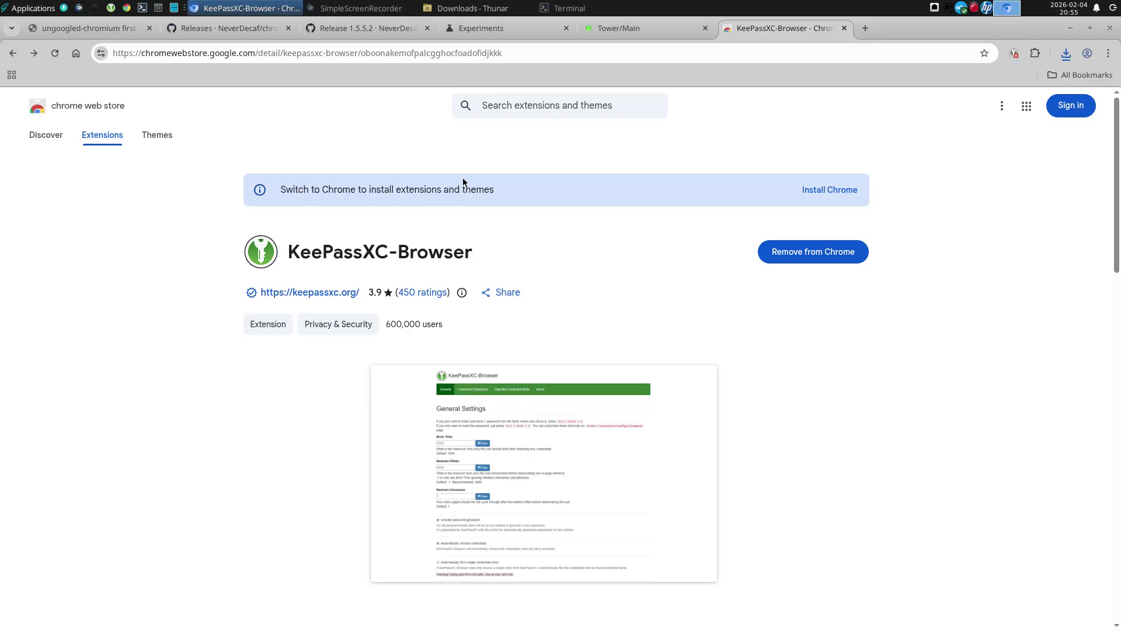
- Close the KeePassXC-Browser store page and review the first run page with its extension instructions
left_click(845, 29)
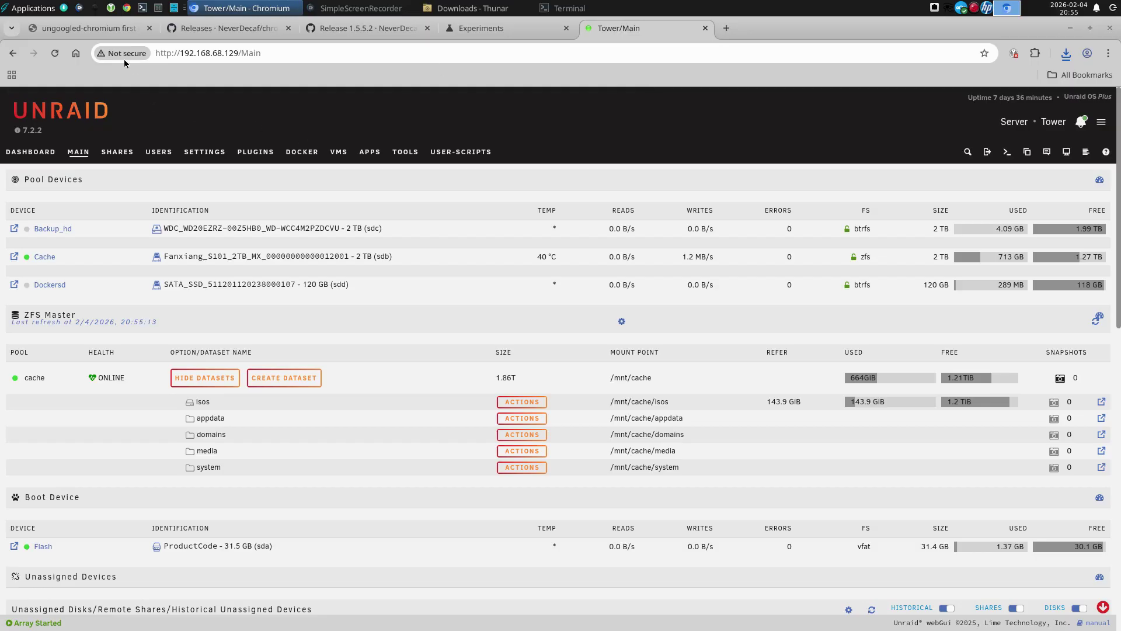
left_click(88, 28)
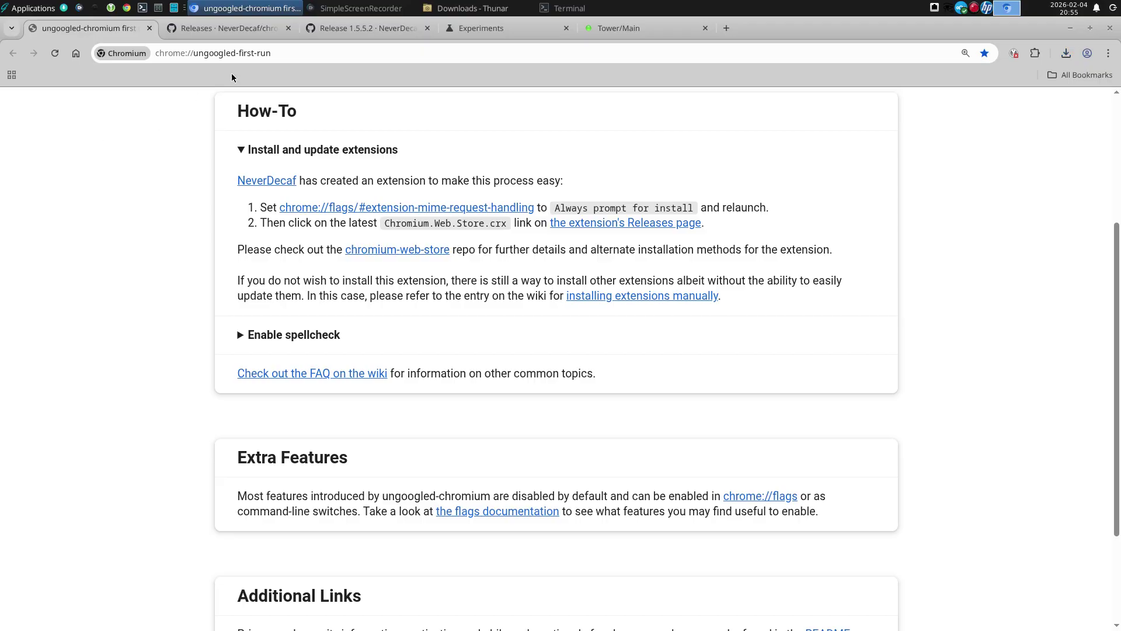
scroll(252, 200, "up", 4)
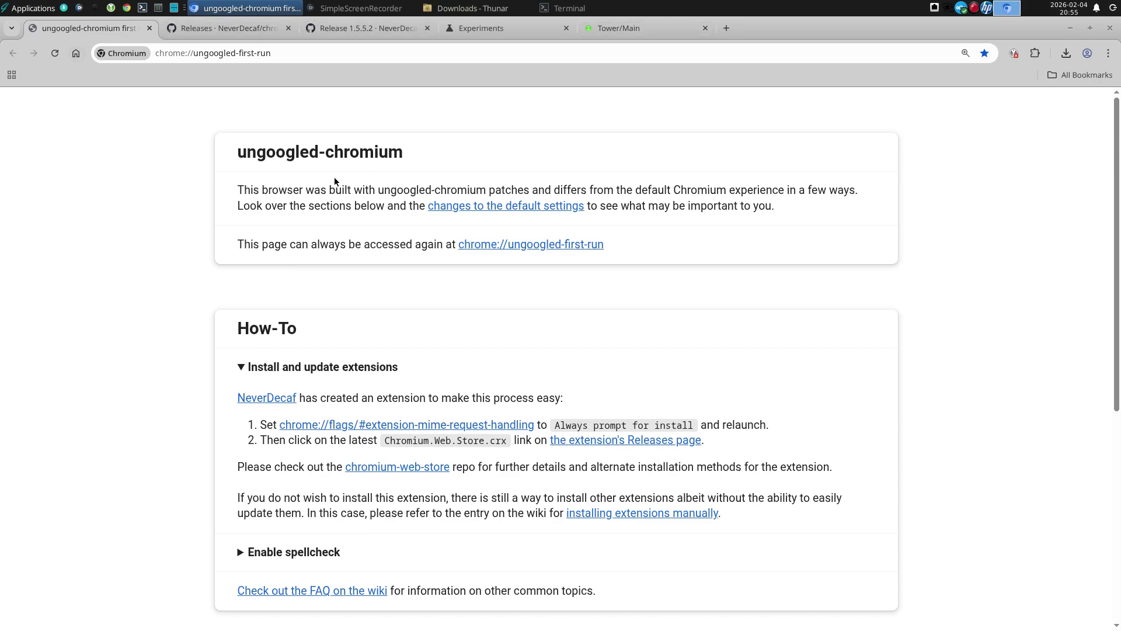
scroll(245, 225, "down", 2)
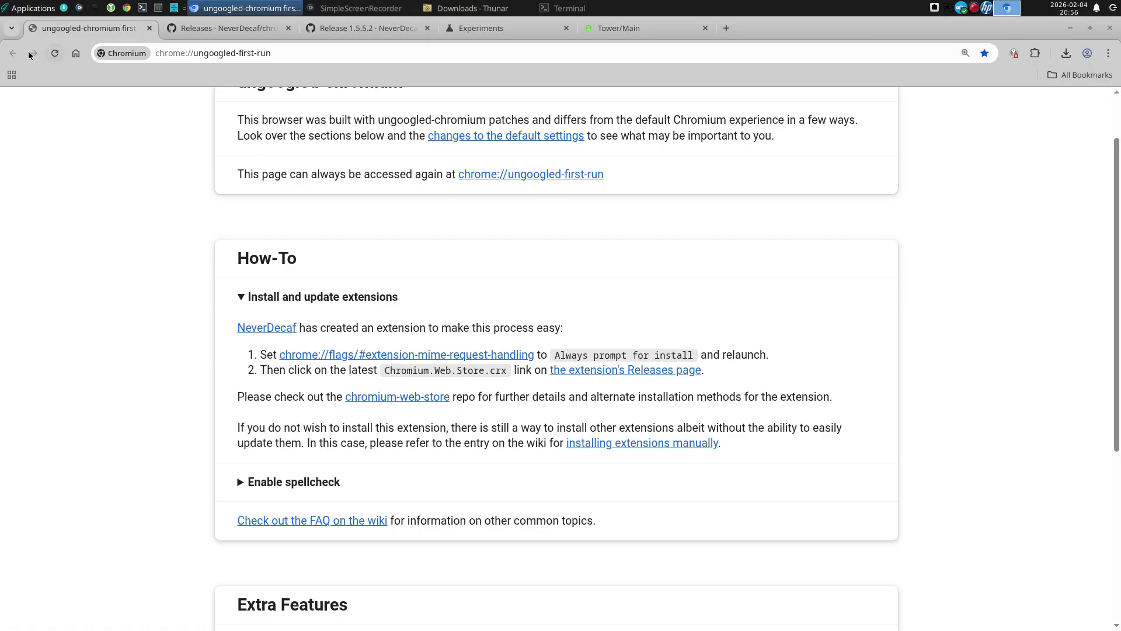
- Close the chromium-web-store Releases page, the flags page and the Release 1.5.5.2 page, ending on the Tower server page
left_click(221, 31)
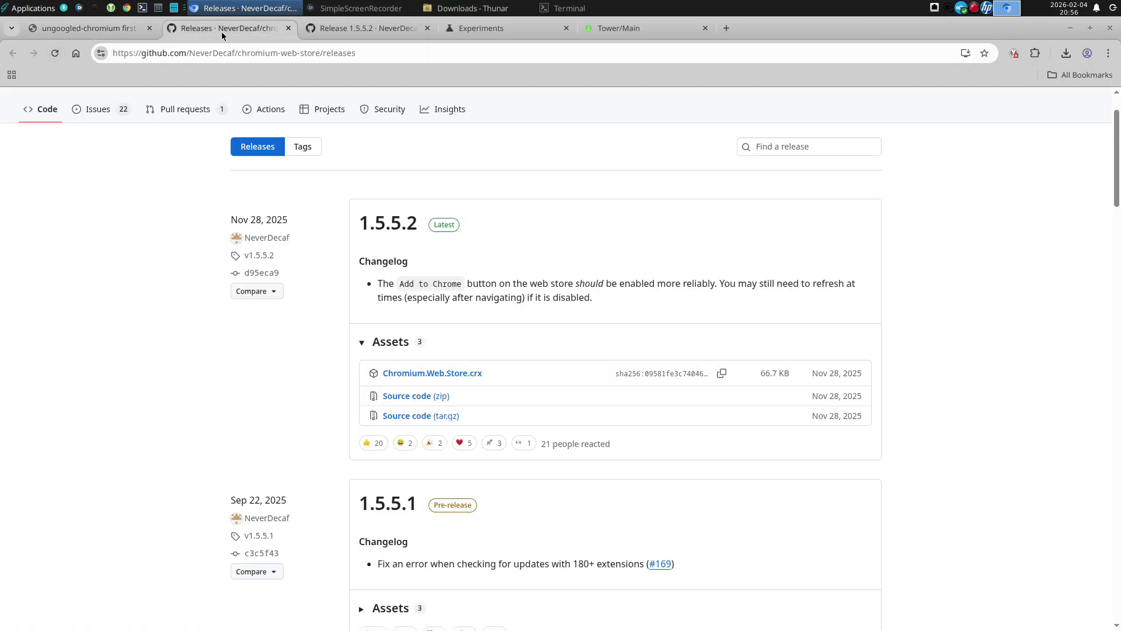
left_click(288, 28)
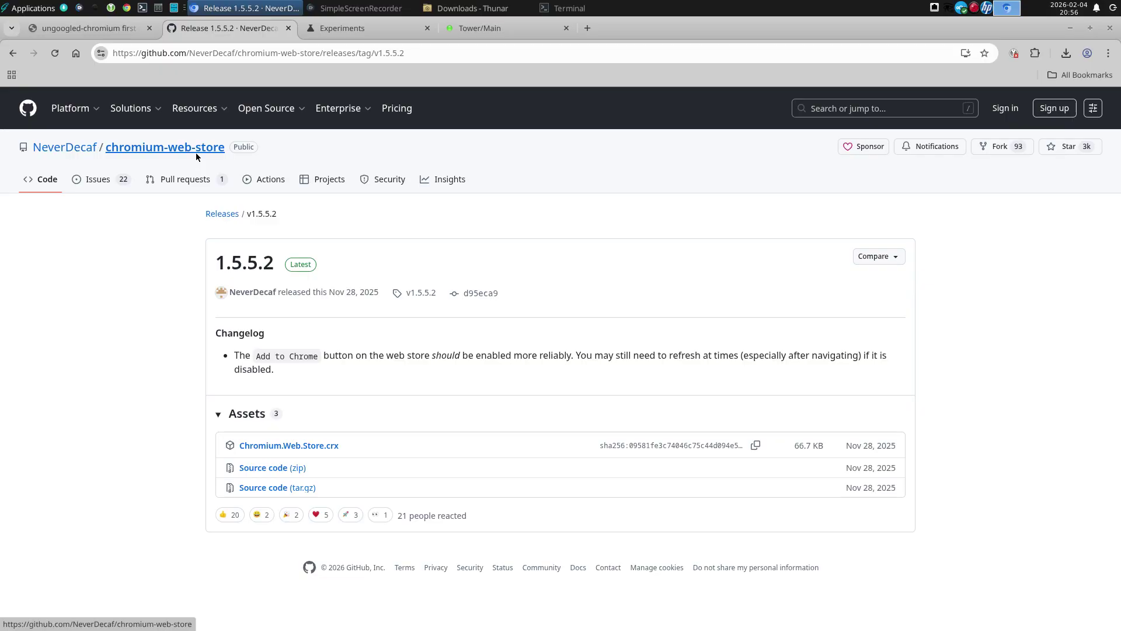
left_click(328, 28)
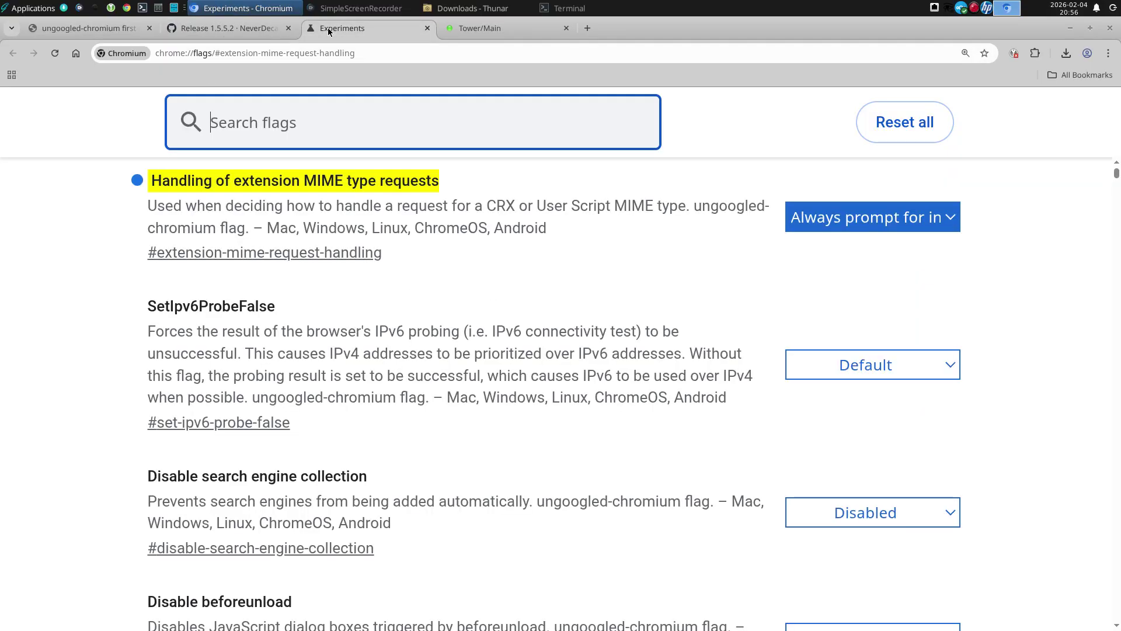
left_click(426, 28)
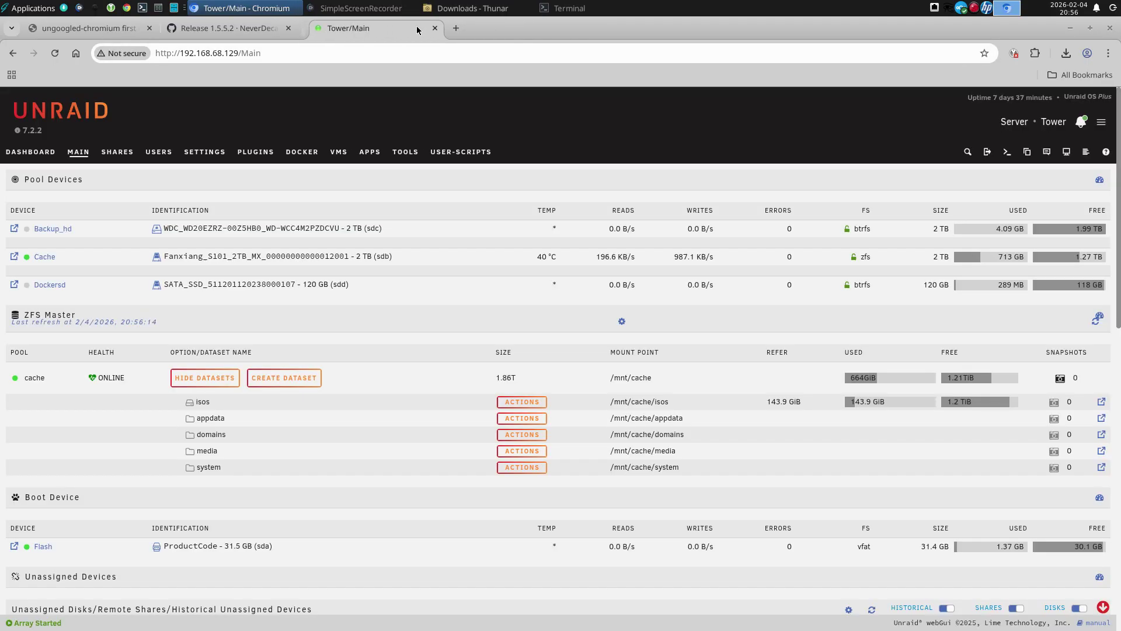
left_click(268, 31)
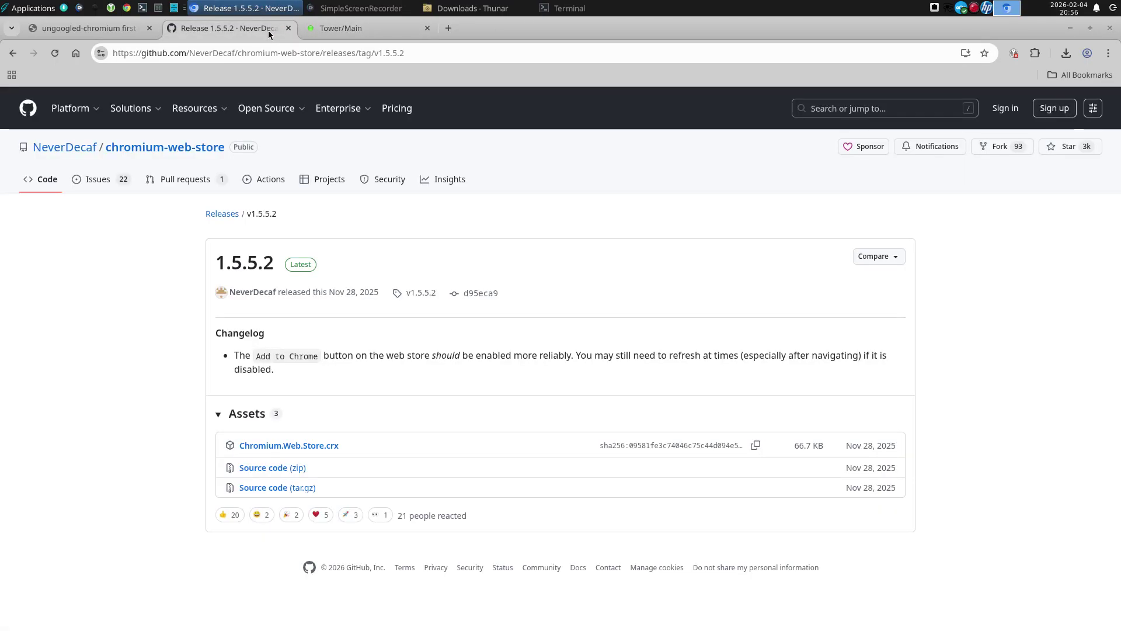
left_click(292, 38)
left_click(246, 28)
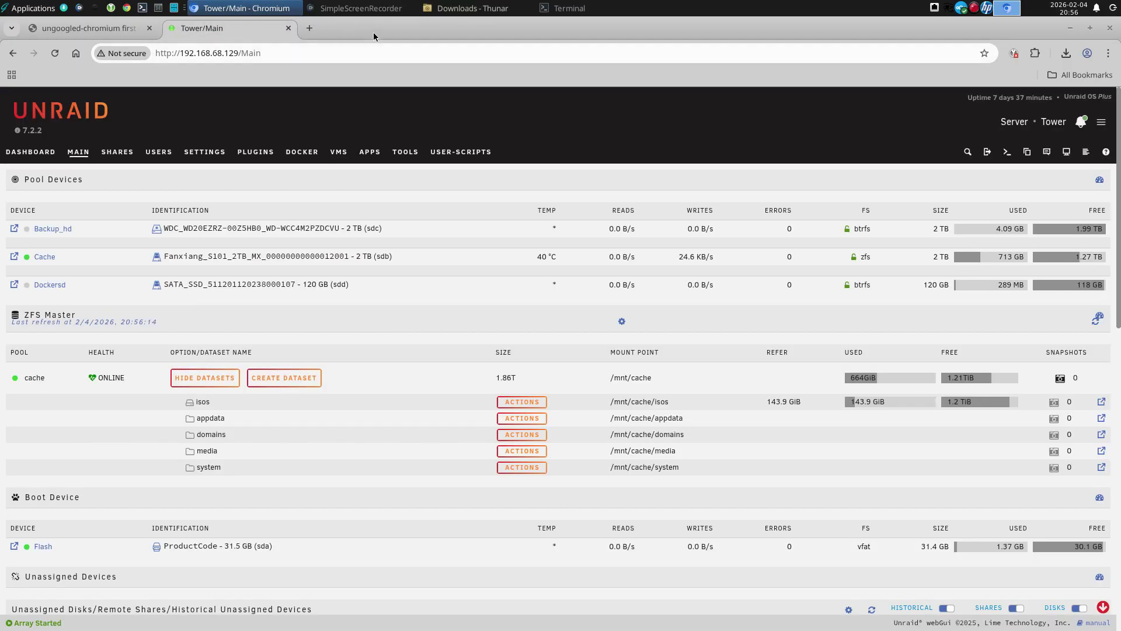
- Open an empty new tab, return to the Unraid server and look through its list of virtual machines
left_click(308, 28)
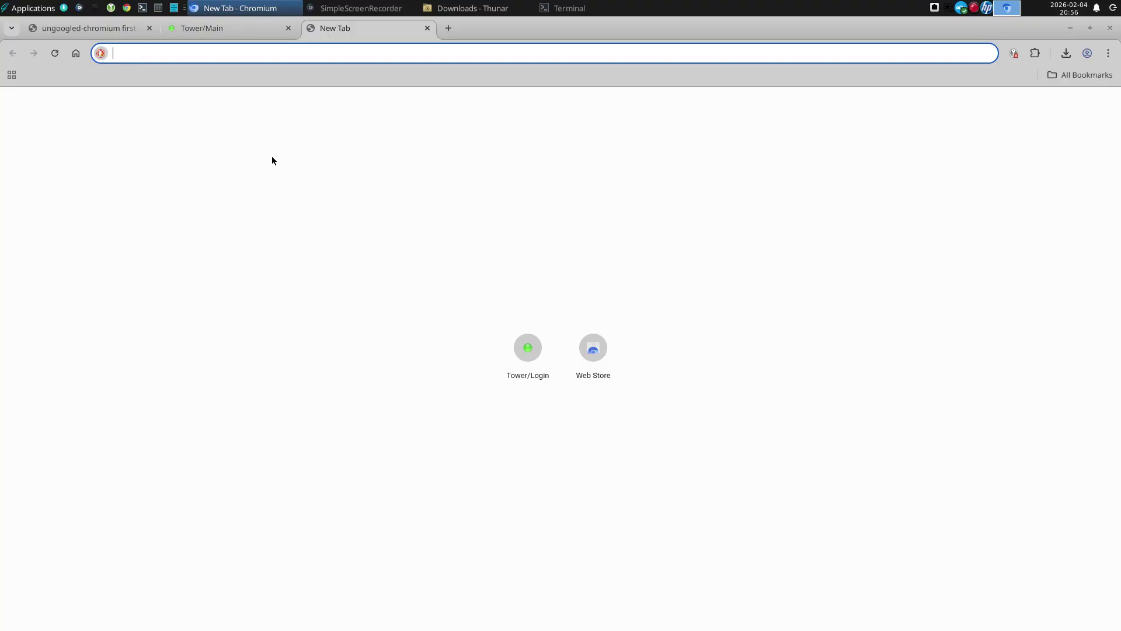
left_click(202, 28)
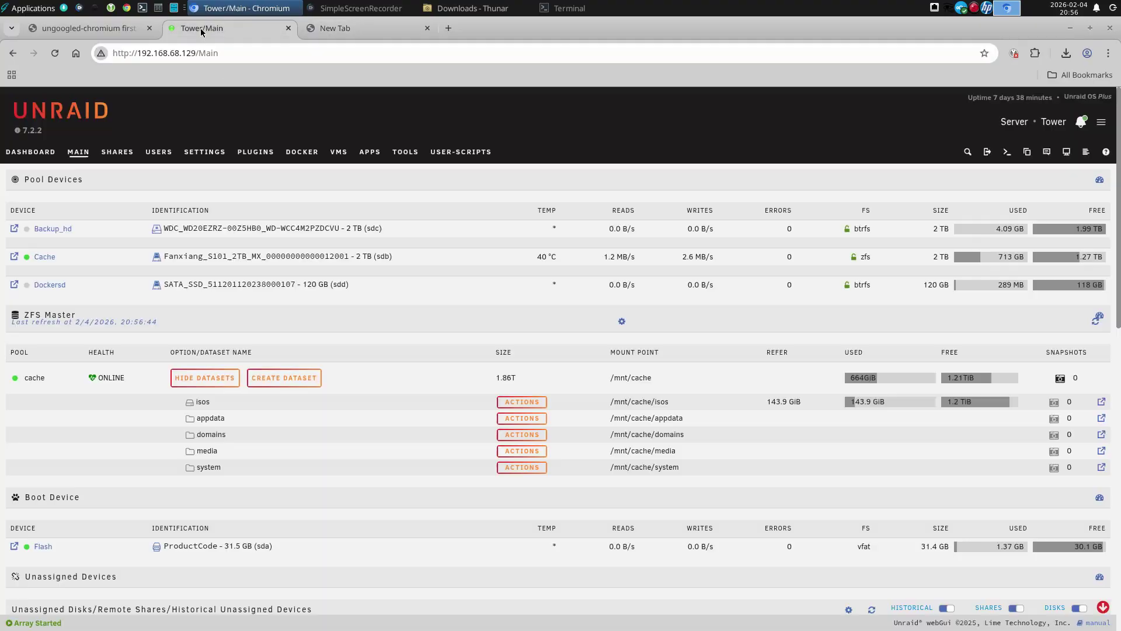
left_click(349, 157)
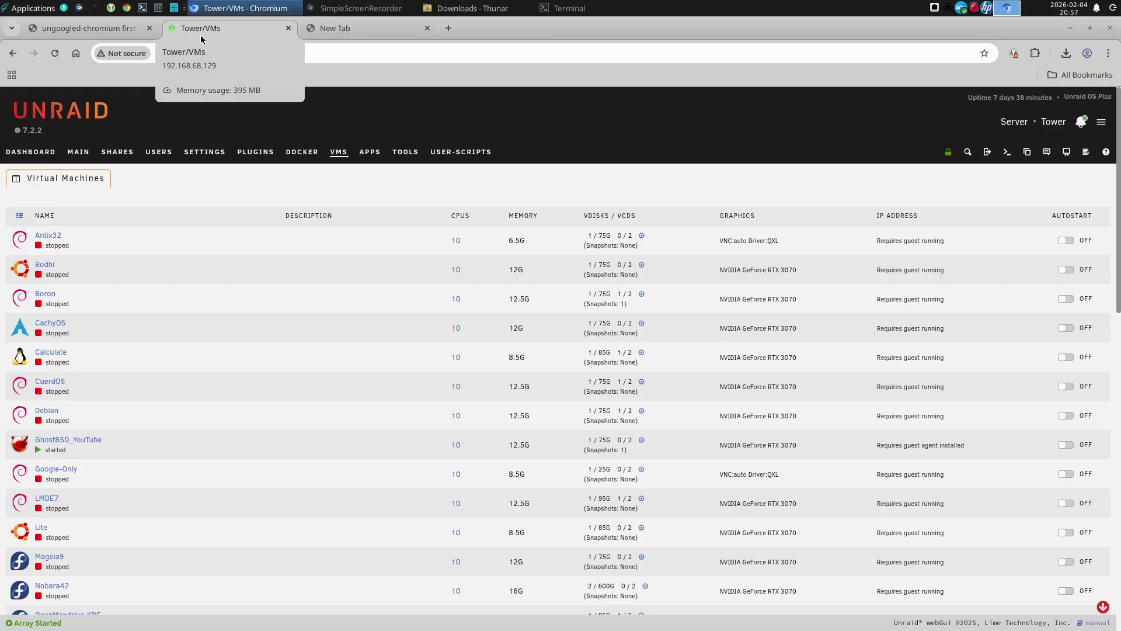
scroll(141, 273, "down", 1)
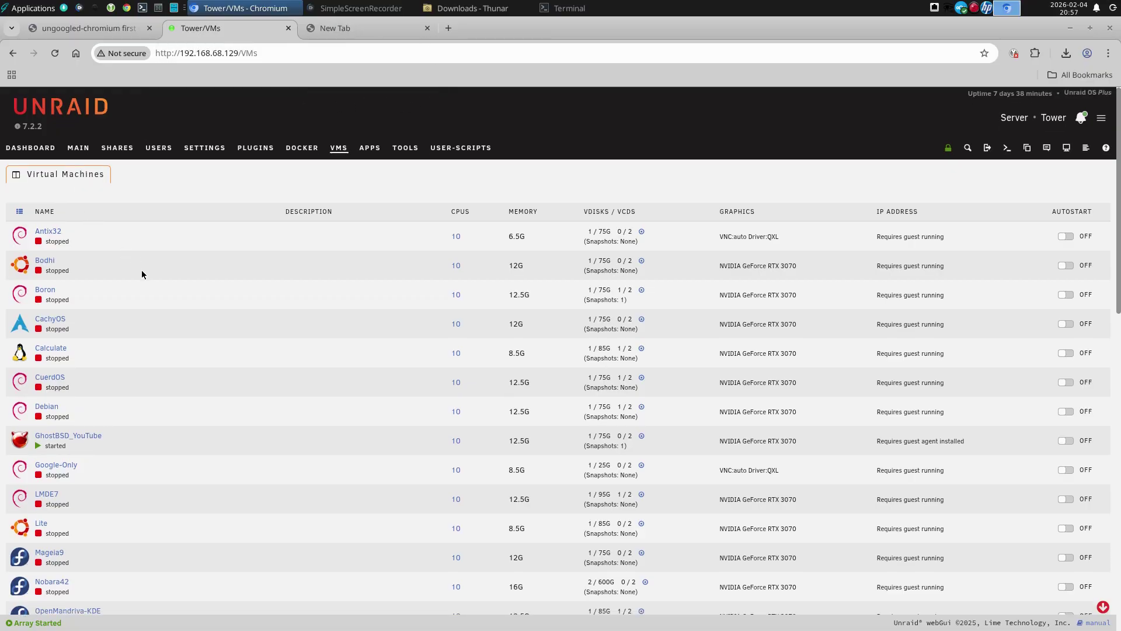
scroll(142, 273, "down", 2)
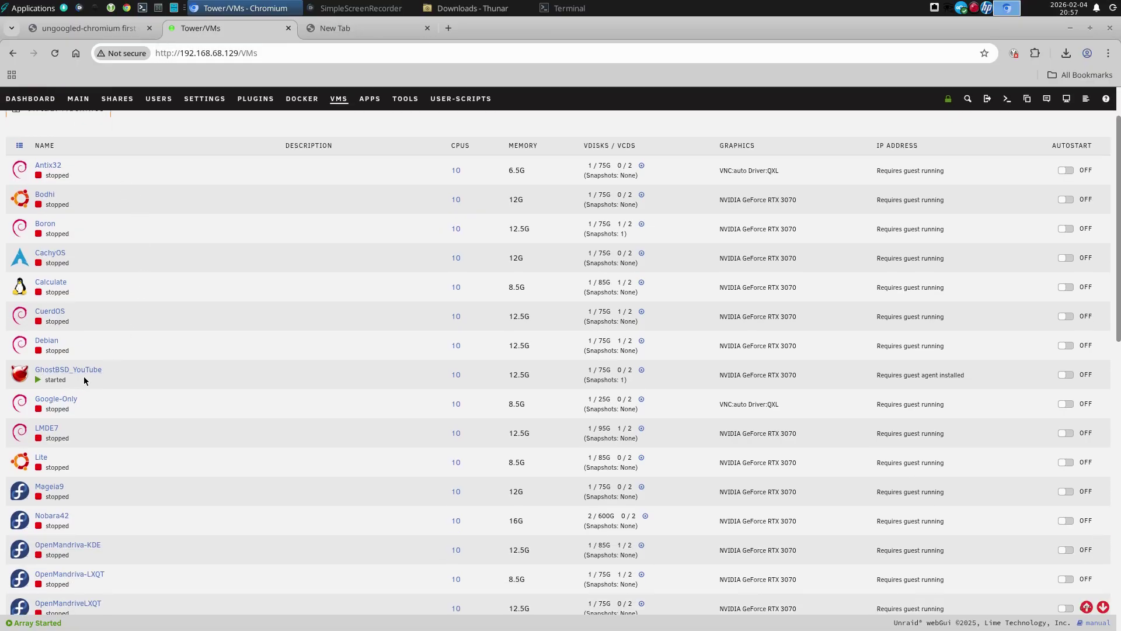
scroll(97, 376, "down", 5)
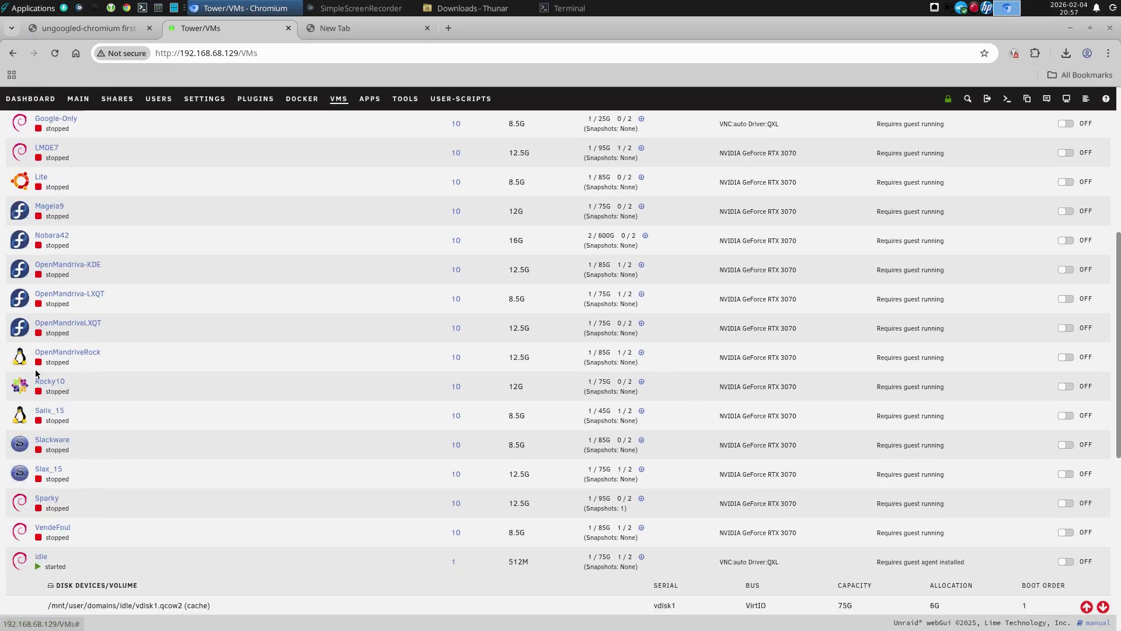
scroll(49, 328, "up", 1)
scroll(49, 328, "down", 1)
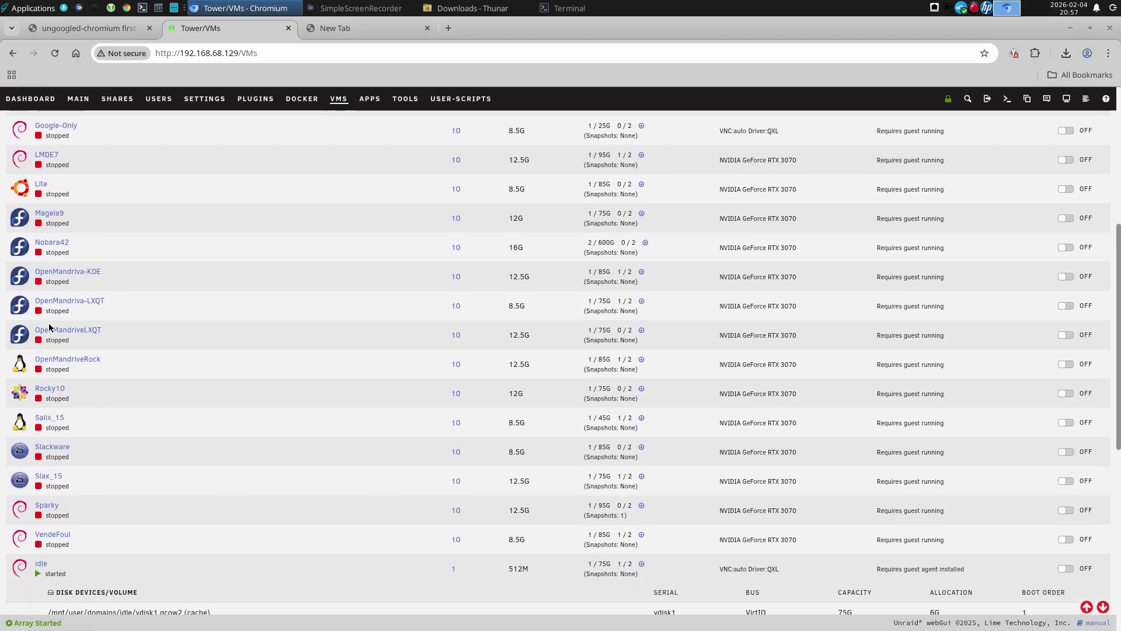
- Look through the Unraid server's full list of virtual machines and collapse the idle machine's disk and interface details
scroll(49, 327, "down", 2)
scroll(49, 328, "up", 5)
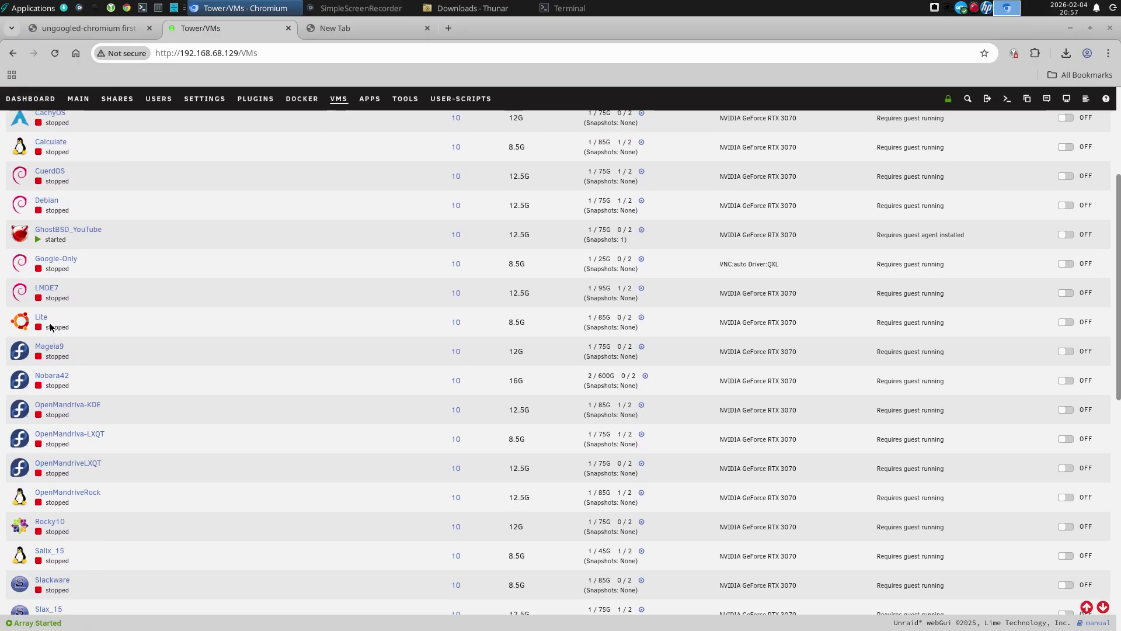
scroll(50, 328, "up", 4)
scroll(52, 327, "down", 2)
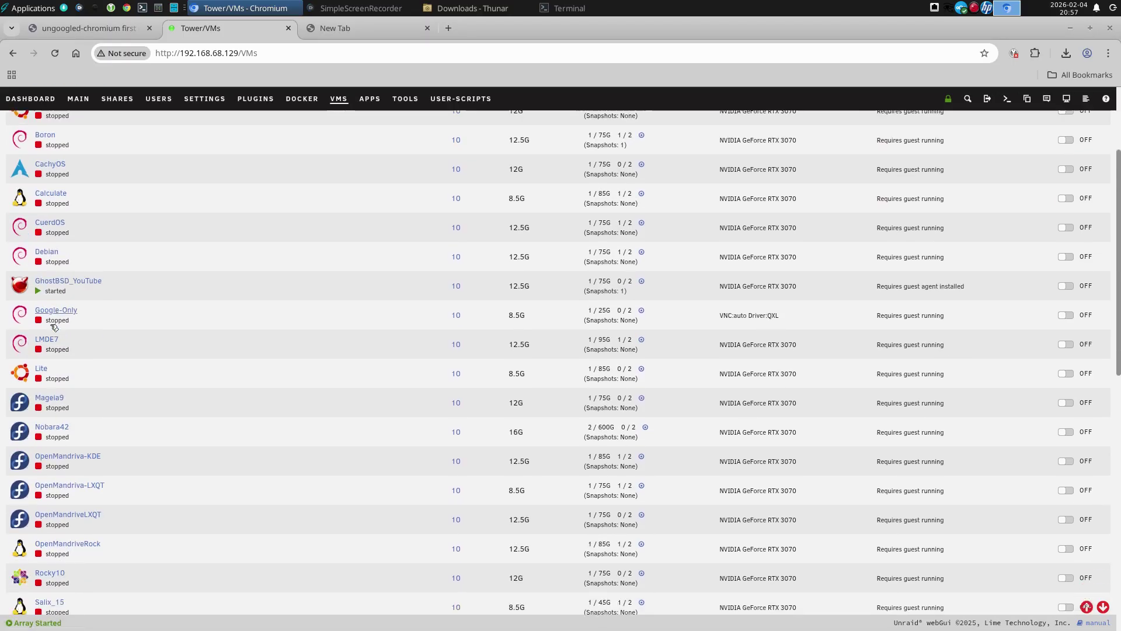
scroll(55, 328, "down", 5)
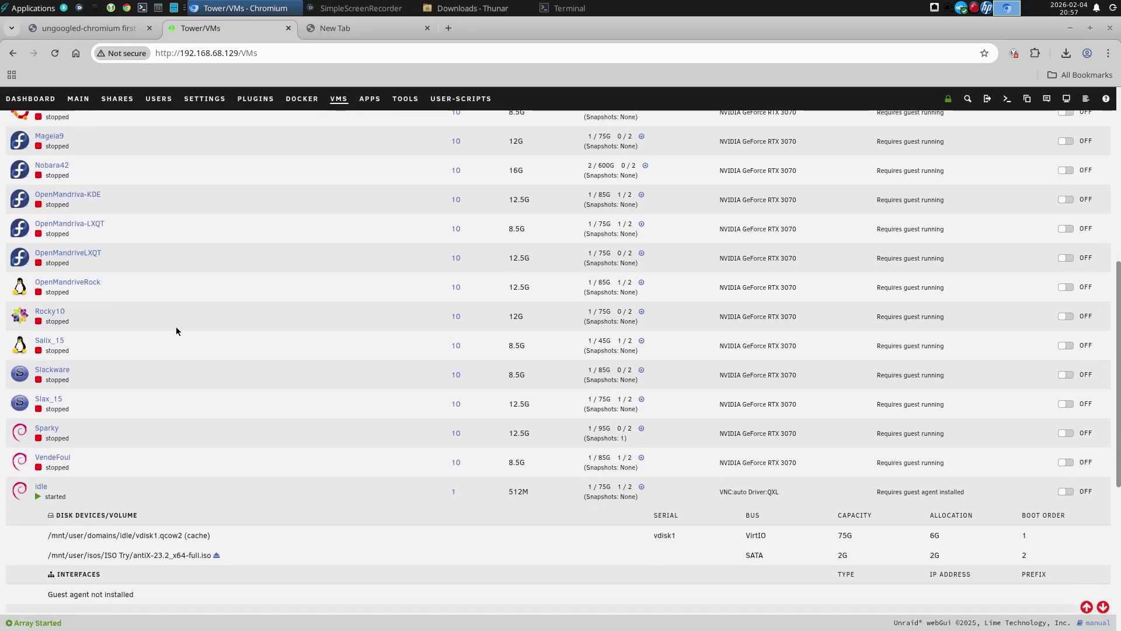
scroll(183, 328, "down", 3)
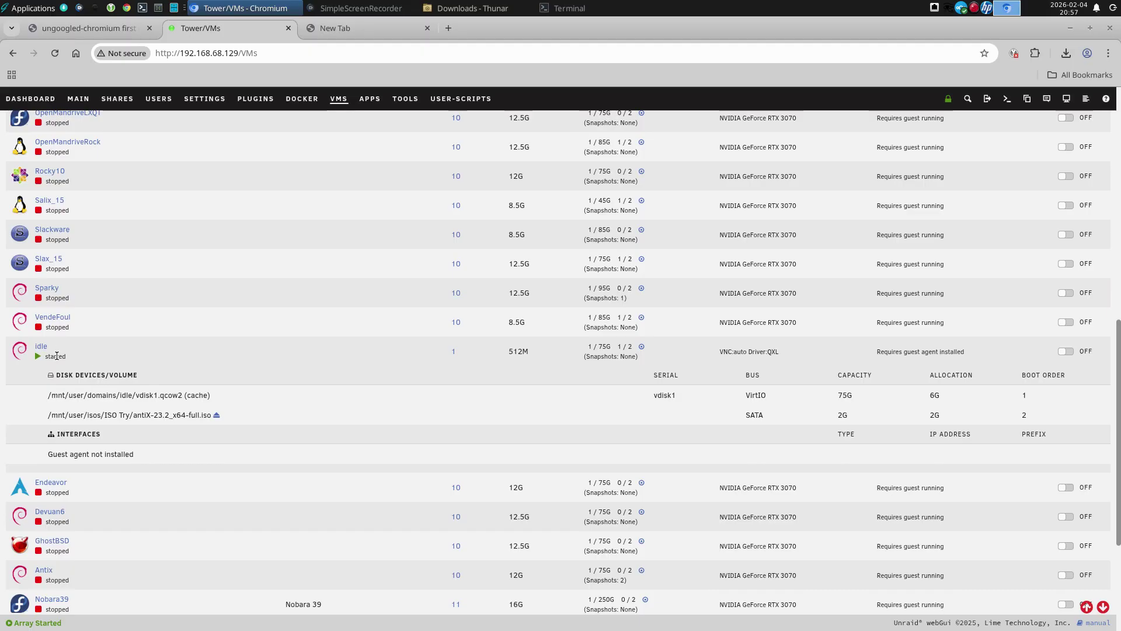
left_click(139, 351)
scroll(135, 353, "down", 2)
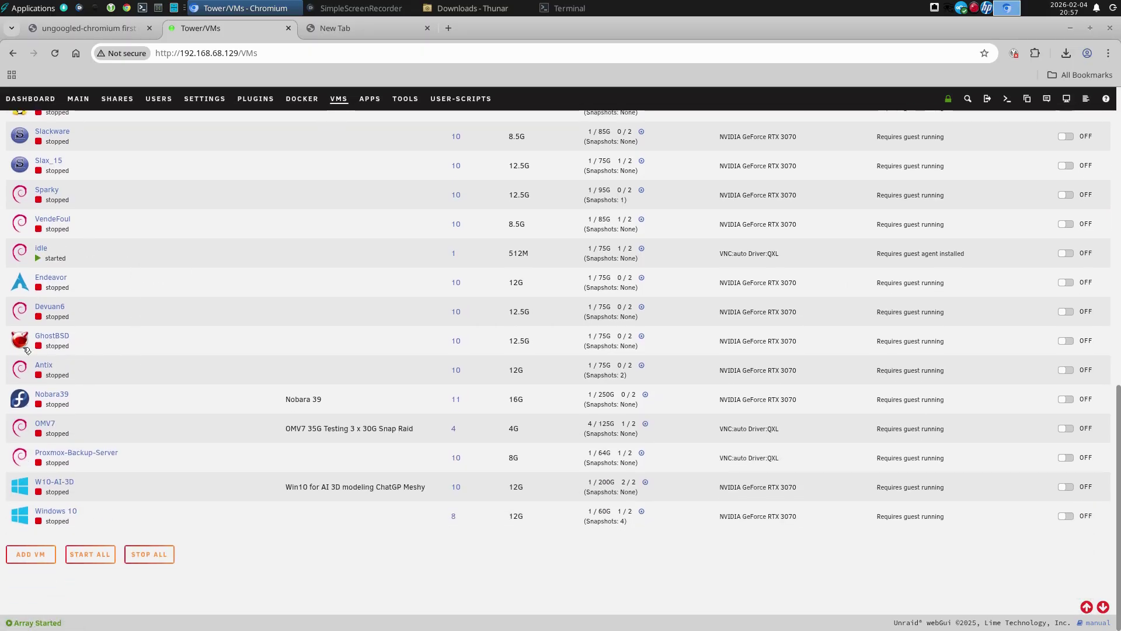
scroll(74, 326, "up", 10)
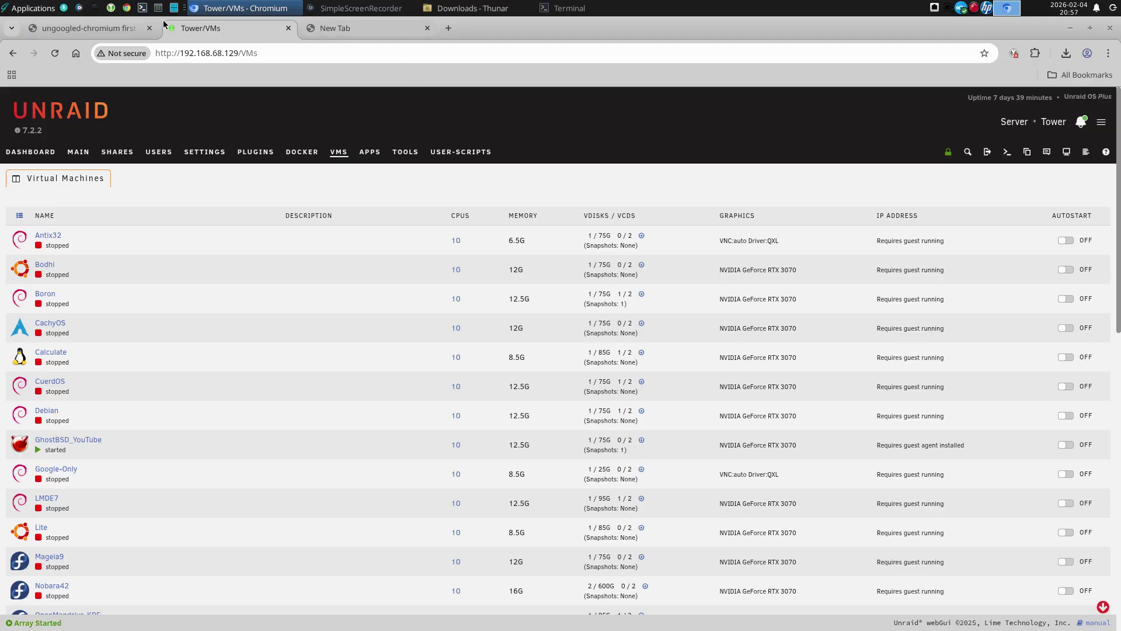
- Leave the browser minimized on its empty new tab and close the Downloads file manager window
left_click(115, 31)
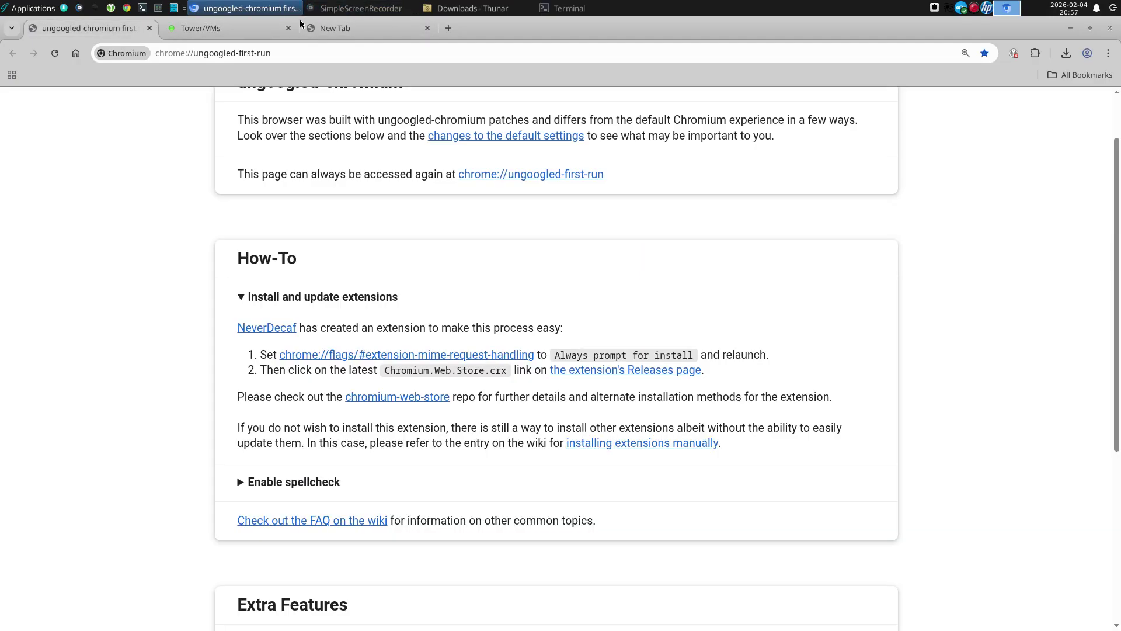
left_click(358, 29)
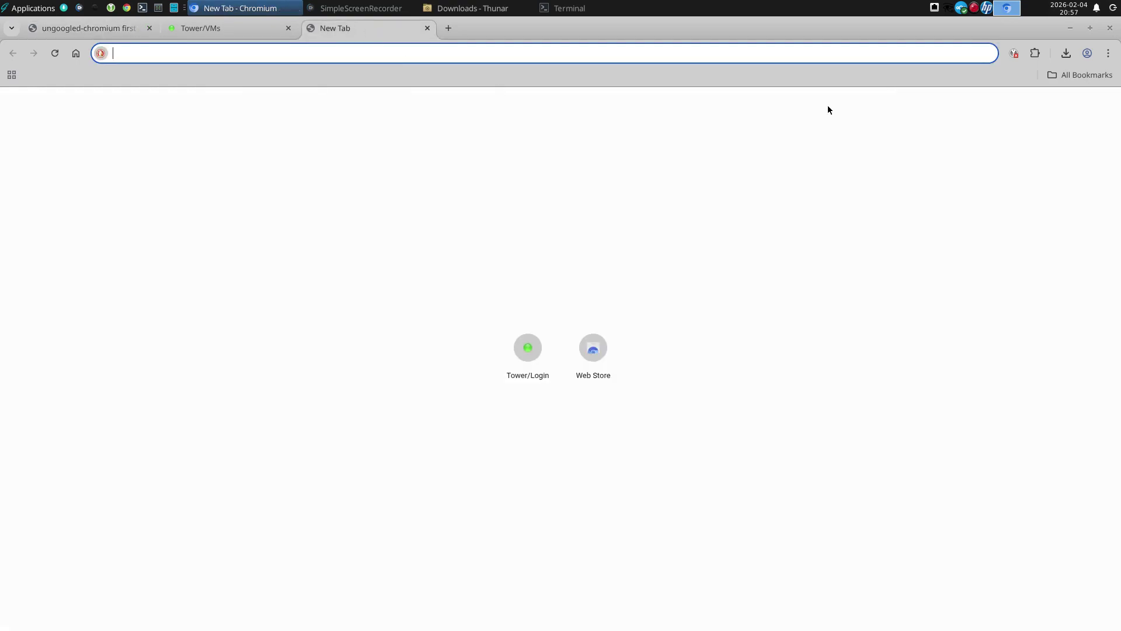
left_click(1075, 28)
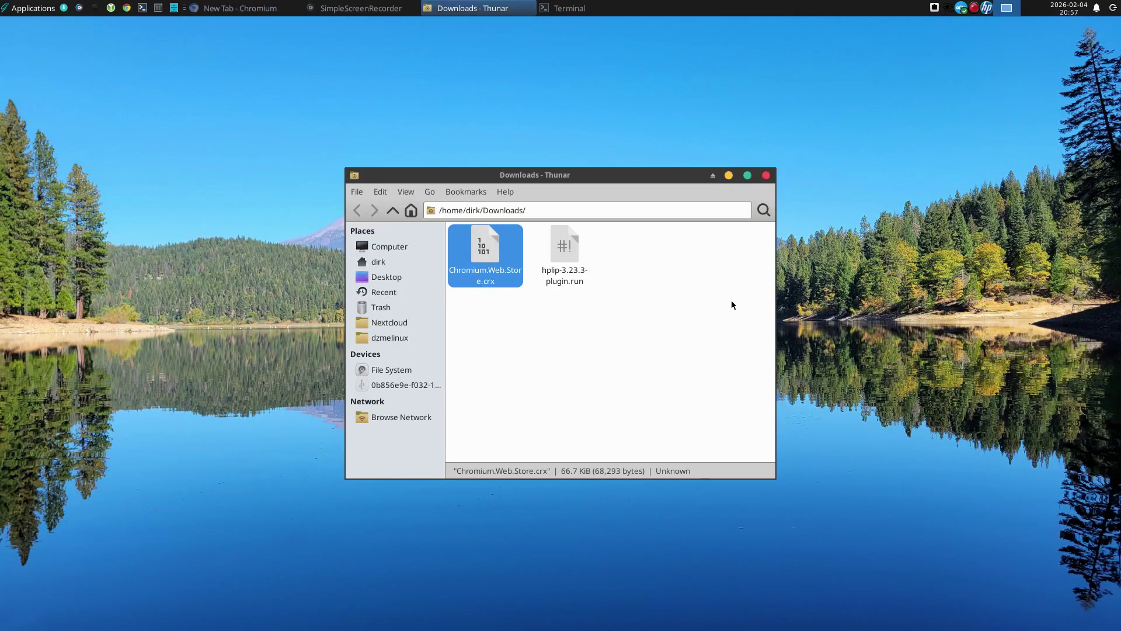
left_click(767, 176)
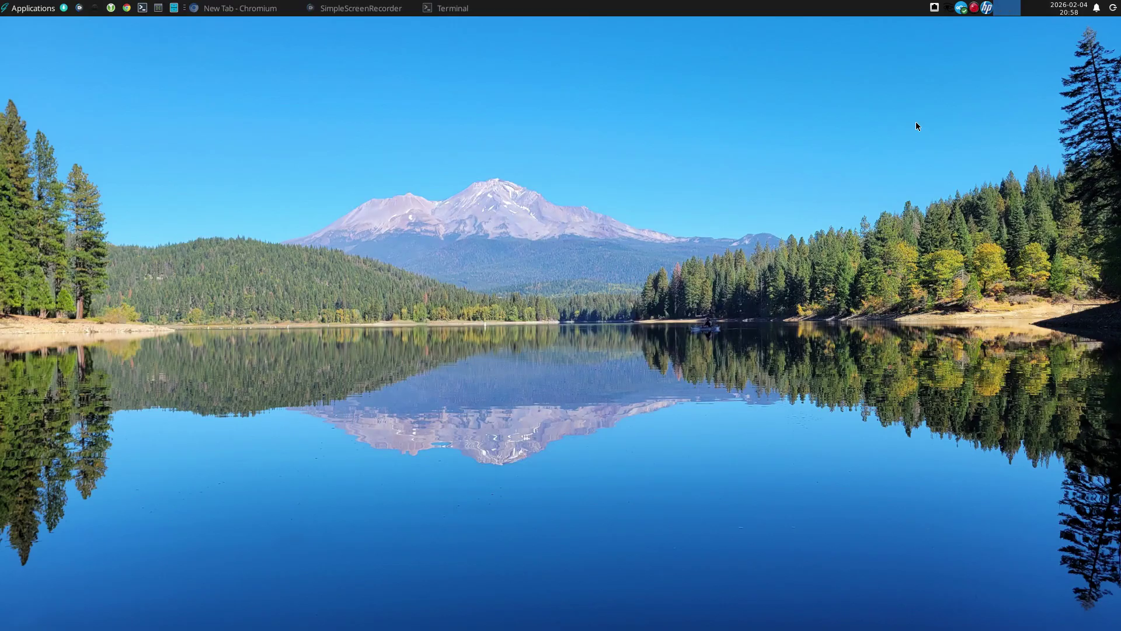
- Launch the HP Device Manager and start setting up a new device
left_click(987, 8)
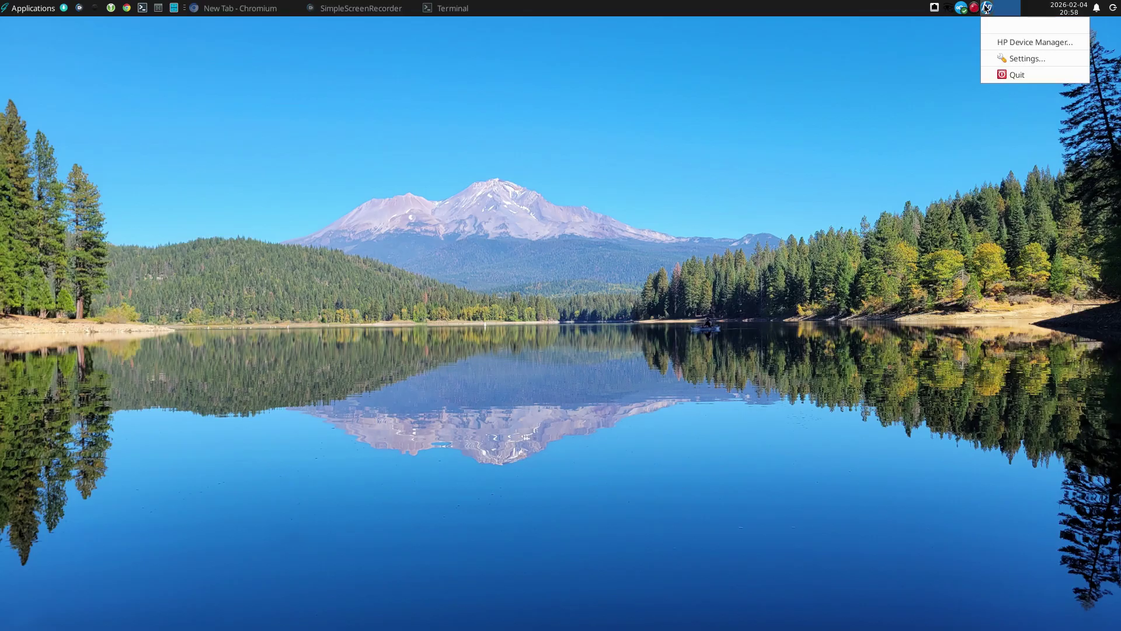
left_click(1002, 43)
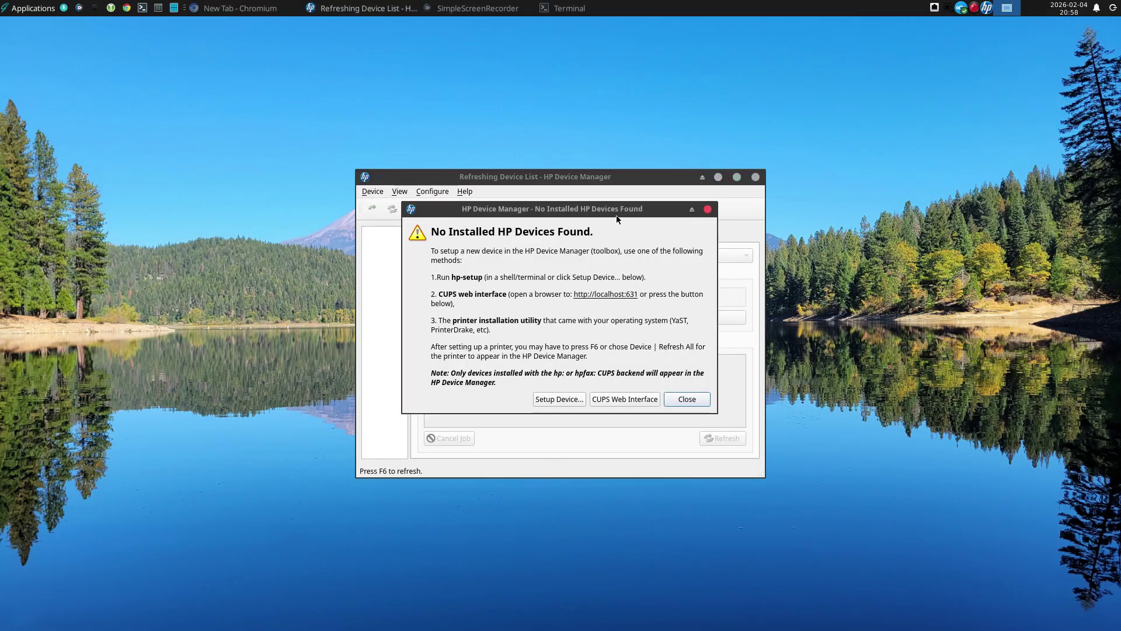
left_click(559, 399)
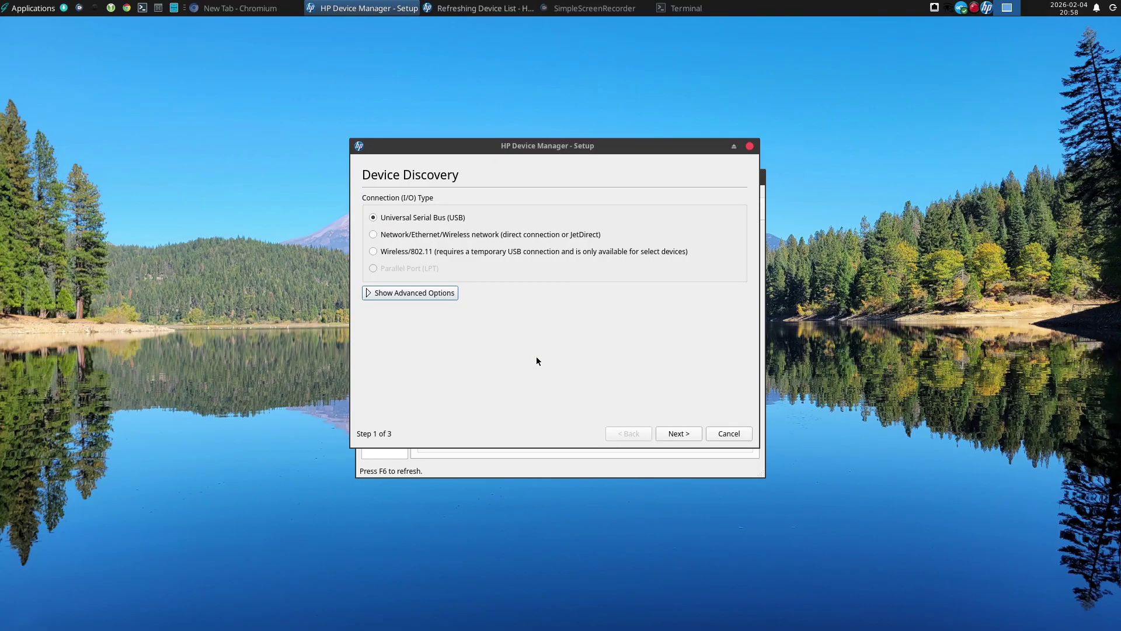
- Search for a network printer using manual discovery with the IP address 192.168.68.121
left_click(414, 234)
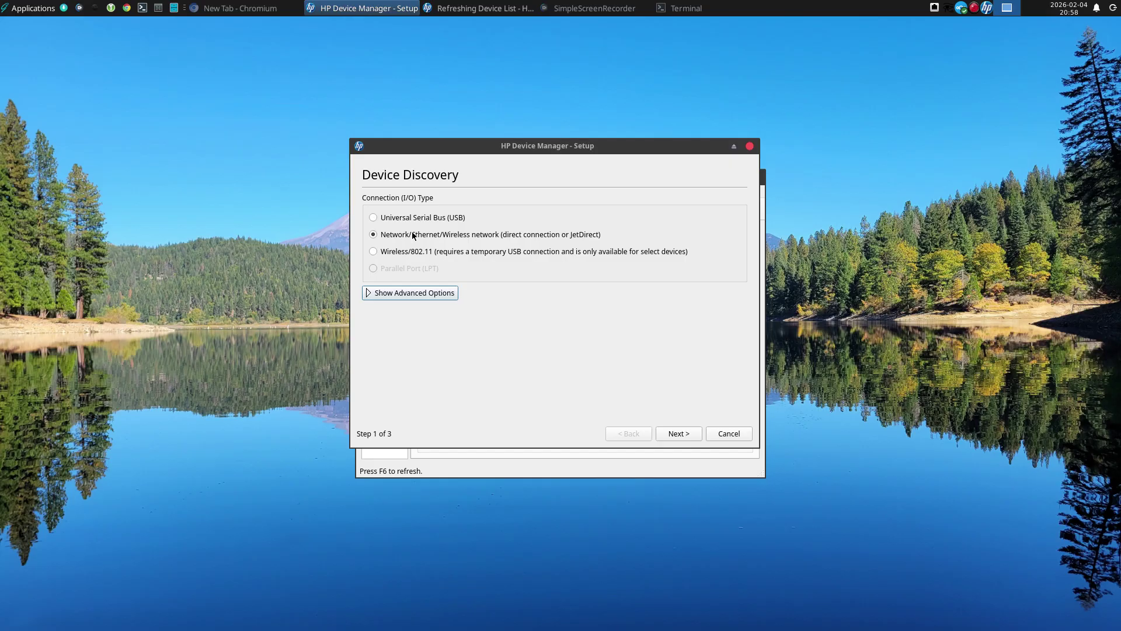
left_click(405, 293)
left_click(385, 376)
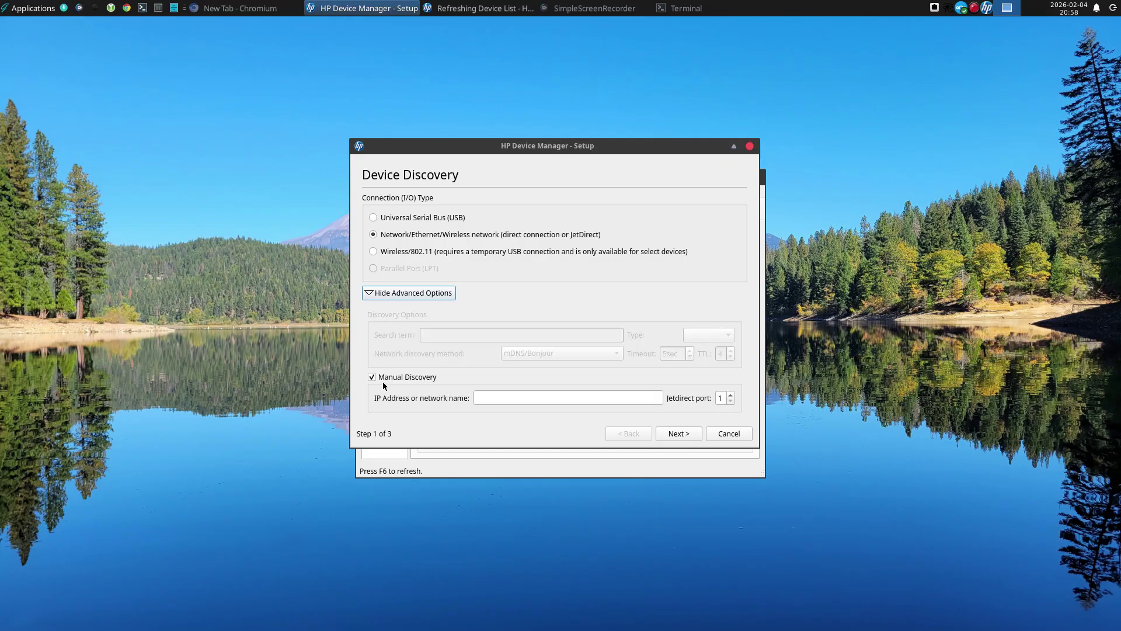
left_click(501, 396)
type("1")
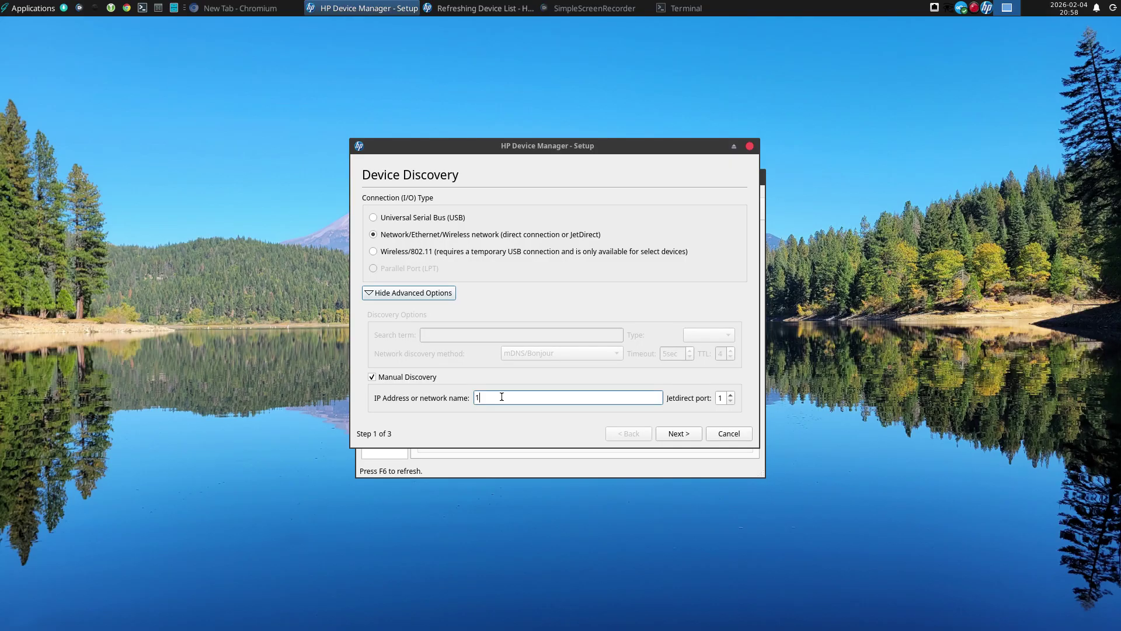
type("92.168.68.121")
key("Tab")
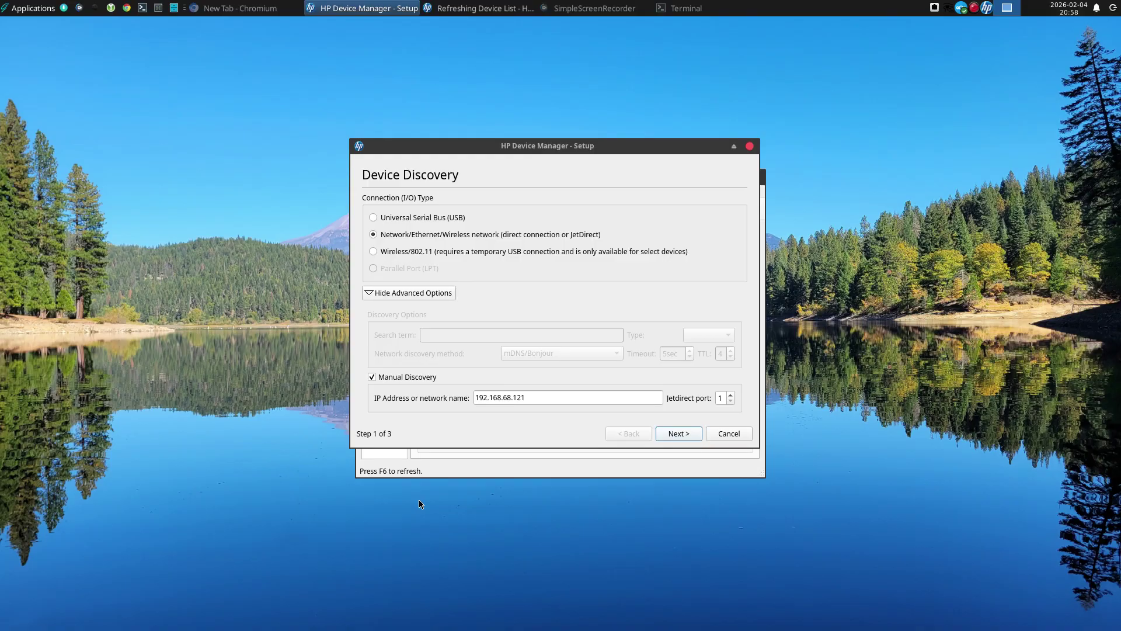
key("Return")
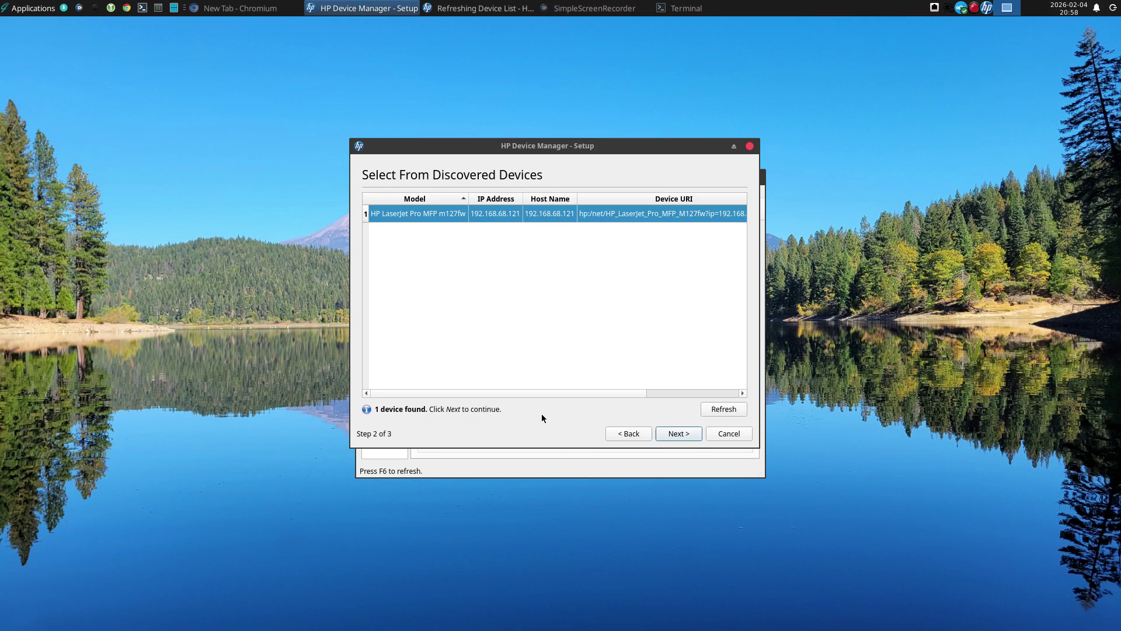
- Try to install the HP LaserJet Pro MFP m127fw driver plug-in from the HP authorized server, and leave the device setup
left_click(678, 434)
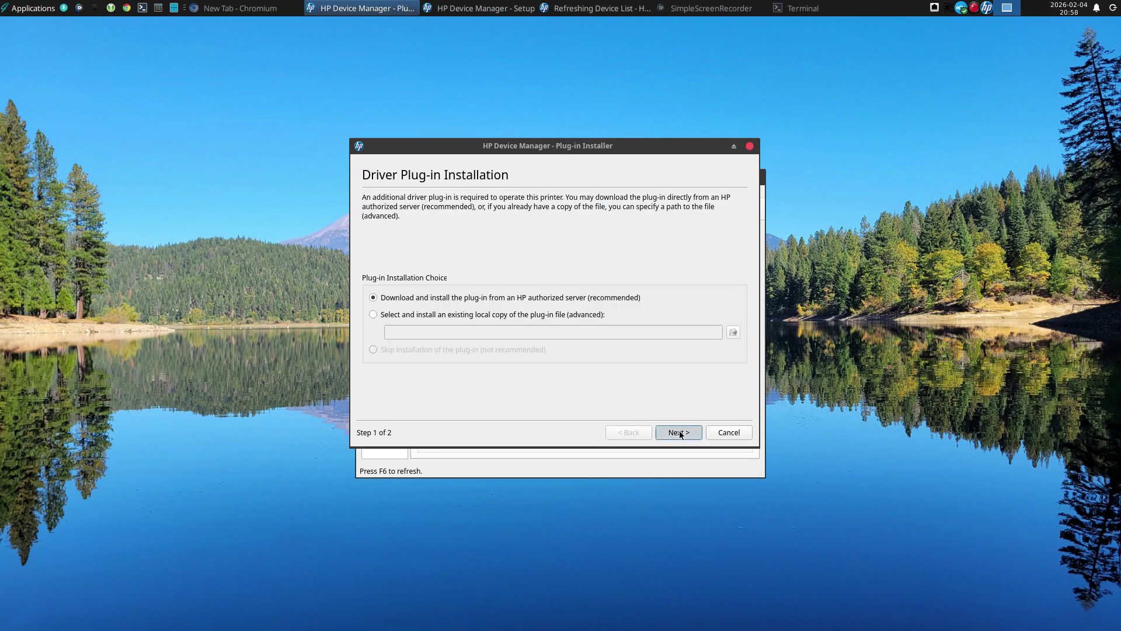
left_click(679, 432)
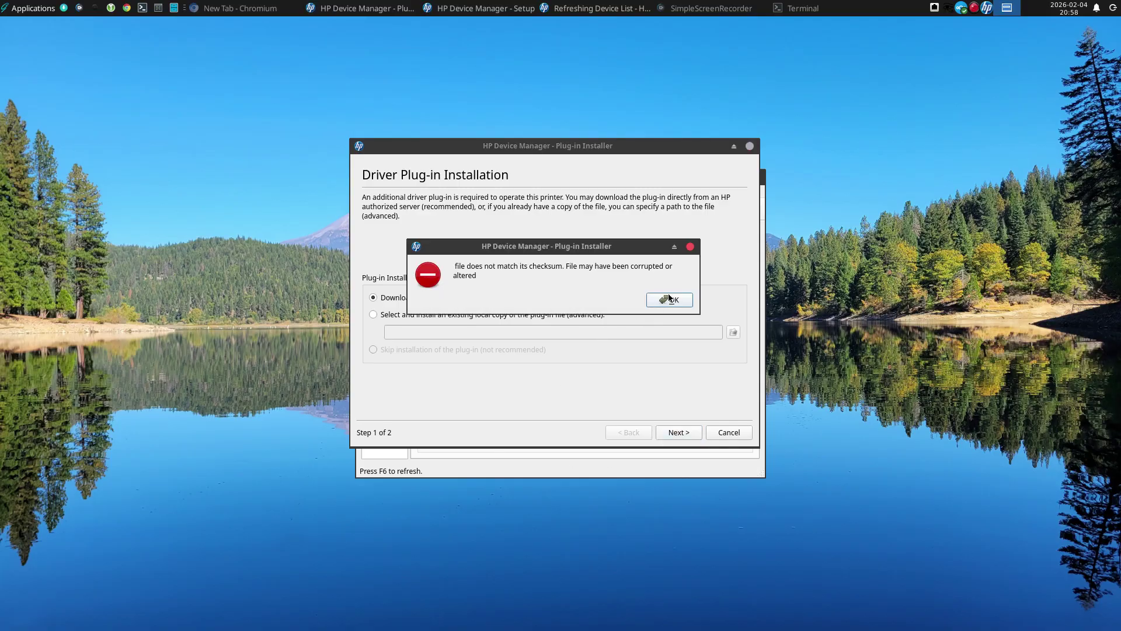
left_click(670, 299)
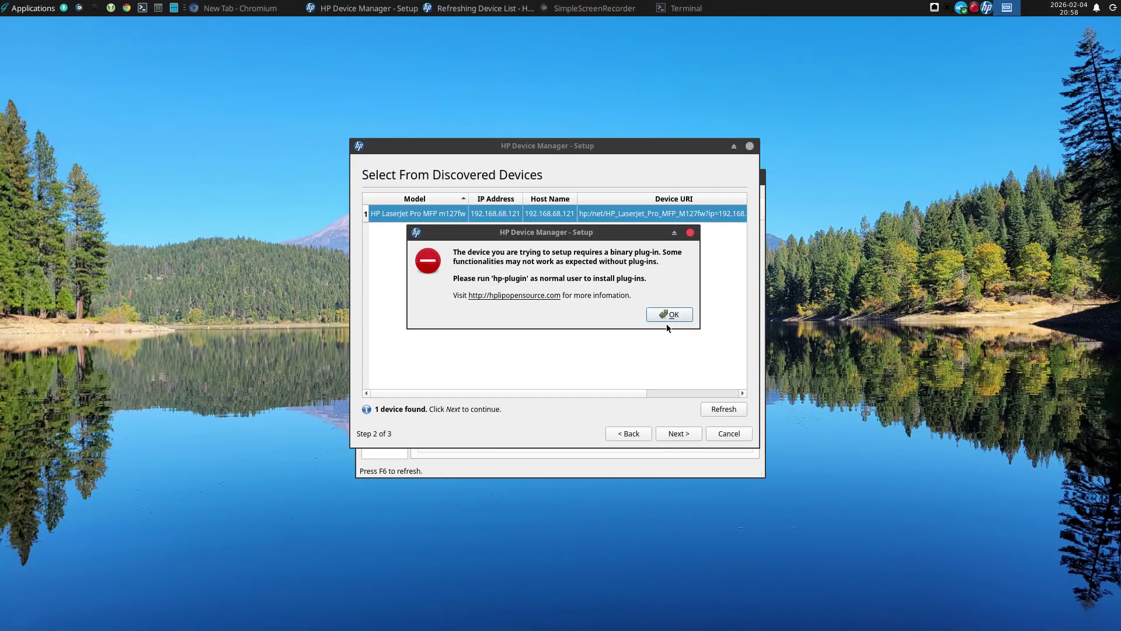
left_click(665, 316)
left_click(728, 433)
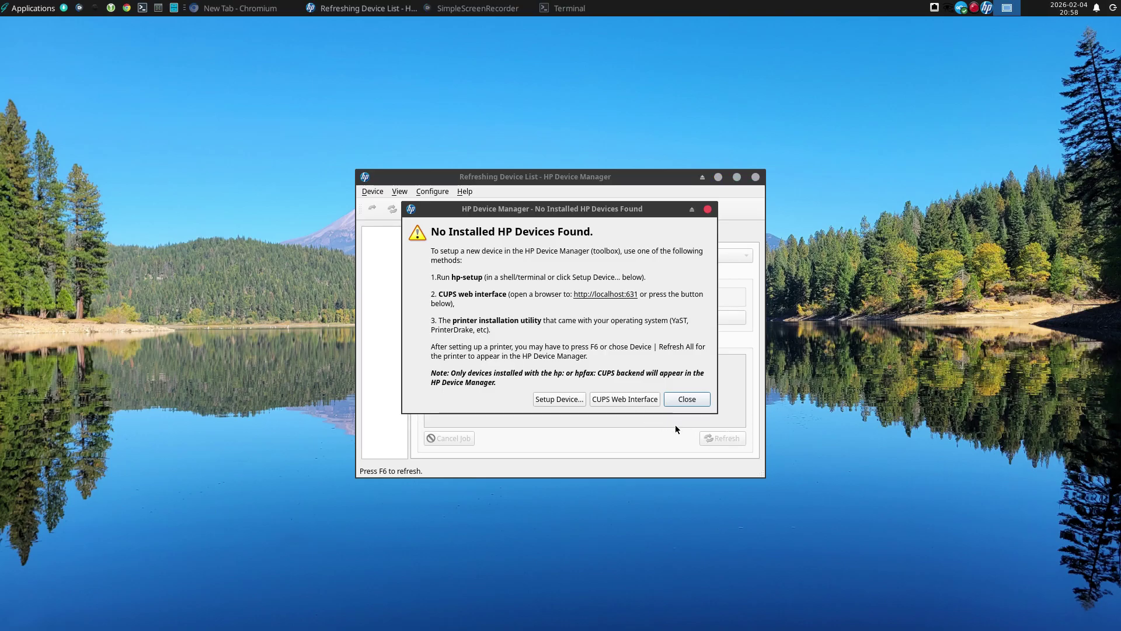
left_click(681, 394)
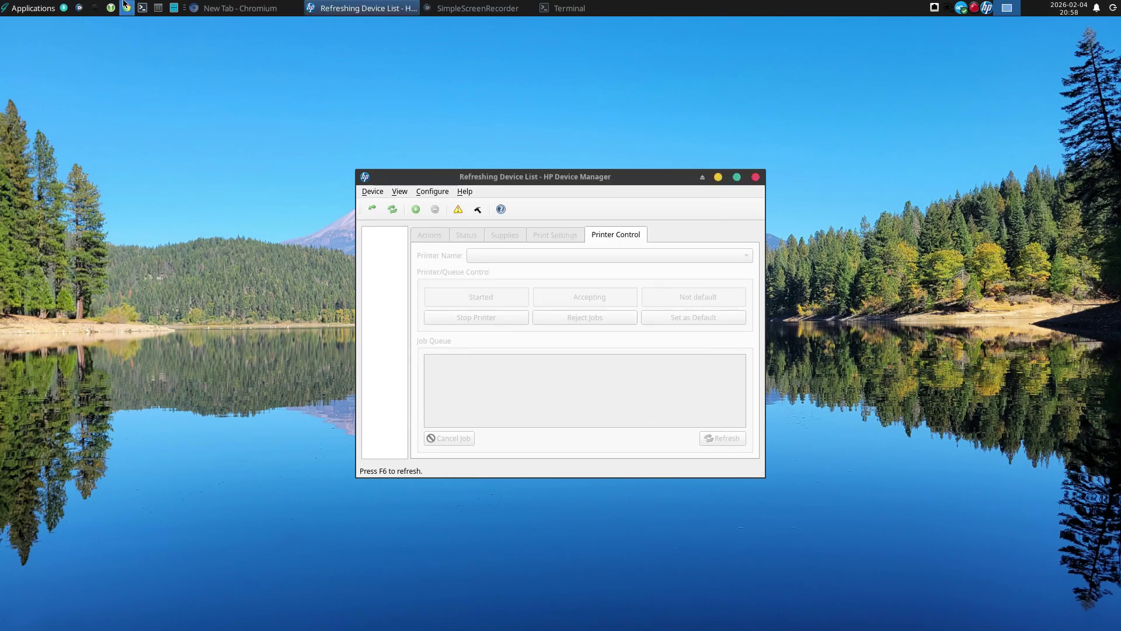
- Open Software Station by confirming the account password, and close the HP Device Manager window
left_click(63, 11)
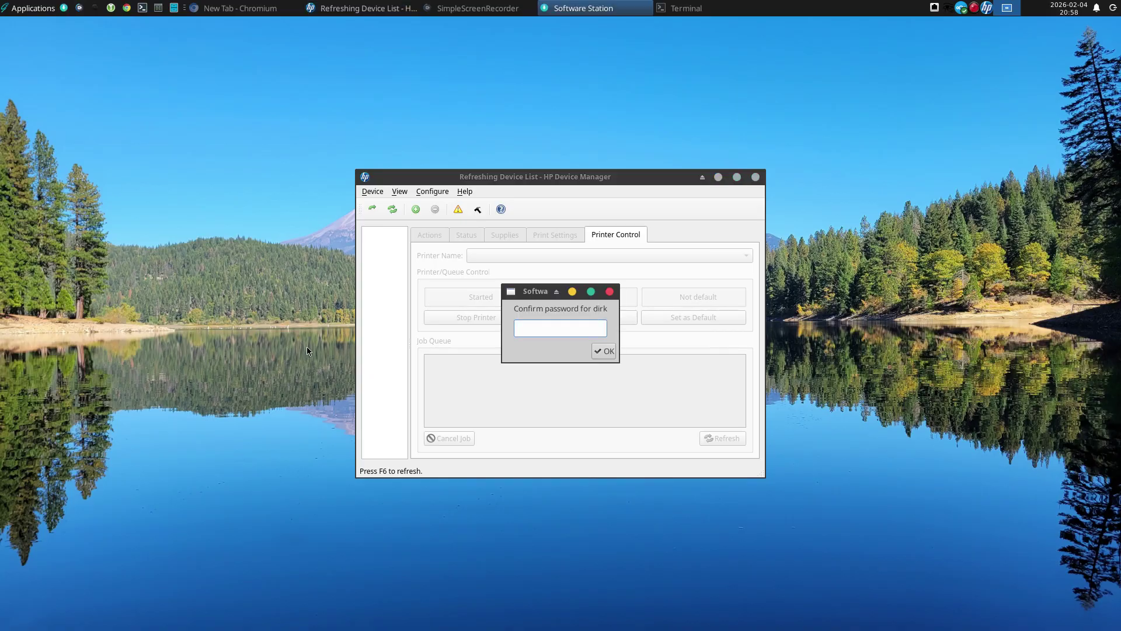
type("*******")
key("Return")
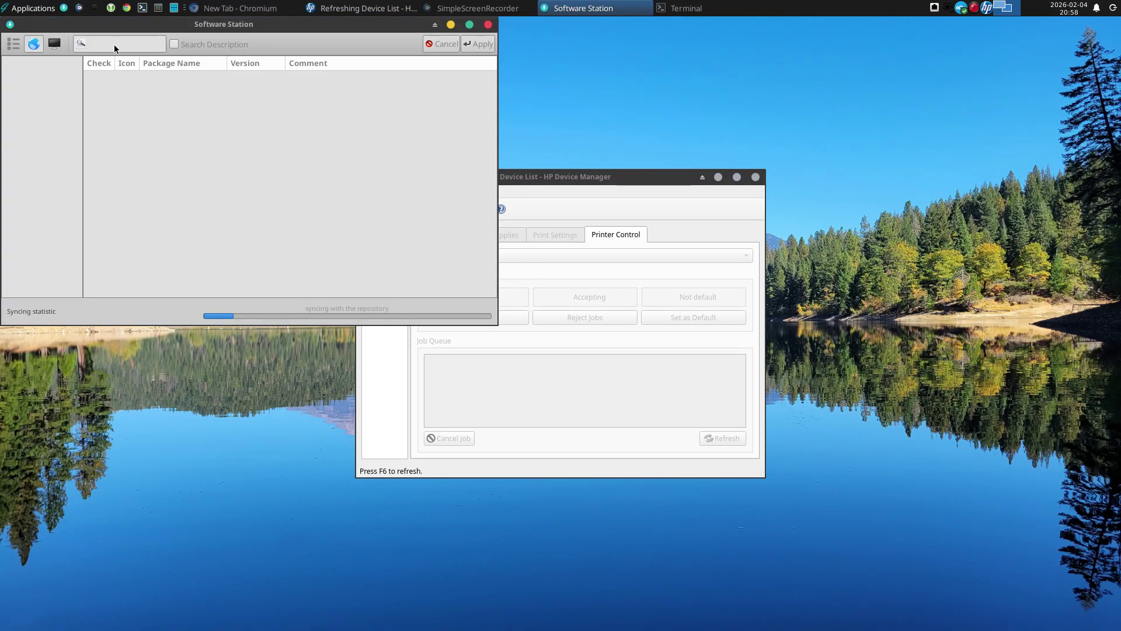
left_click_drag(595, 177, 901, 105)
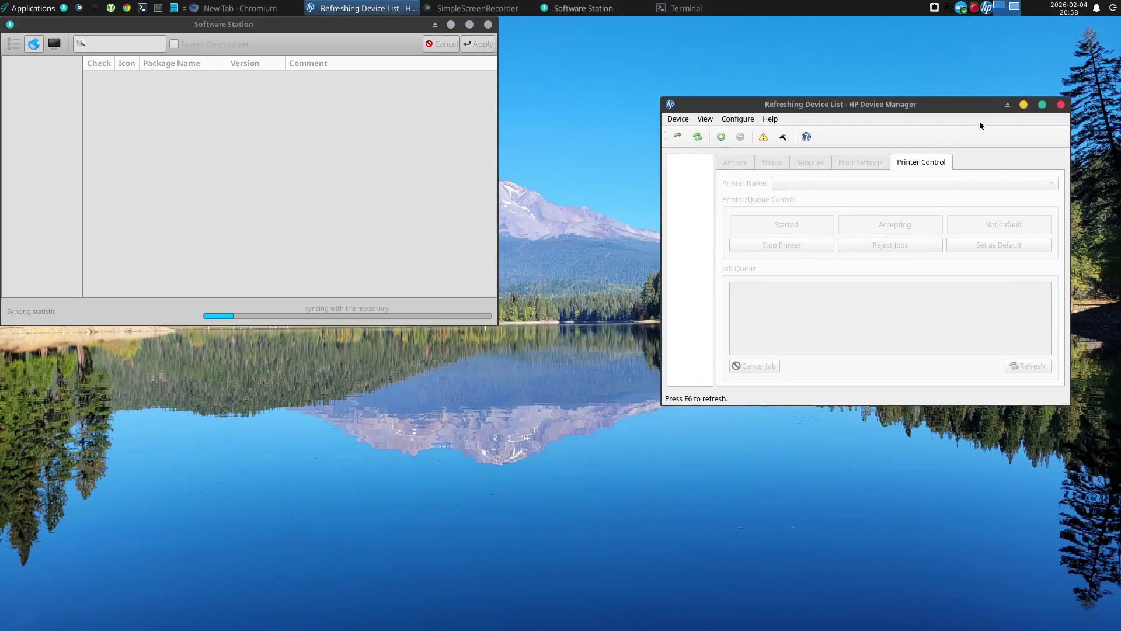
left_click(1058, 107)
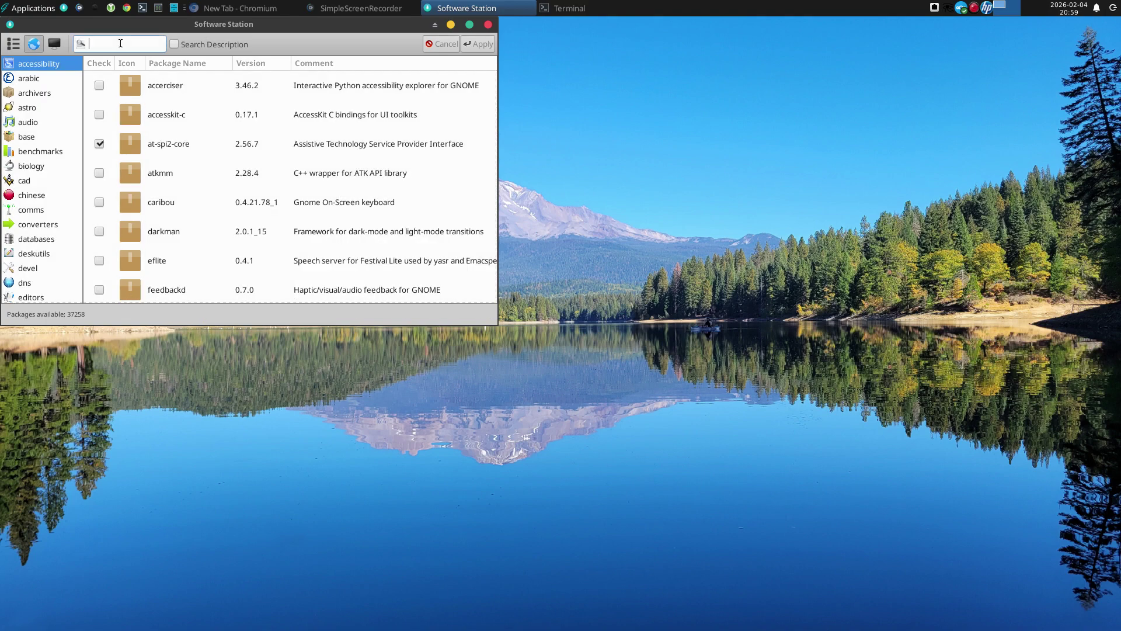
- Search the available packages for hplip and broaden the search to hpl
type("hp")
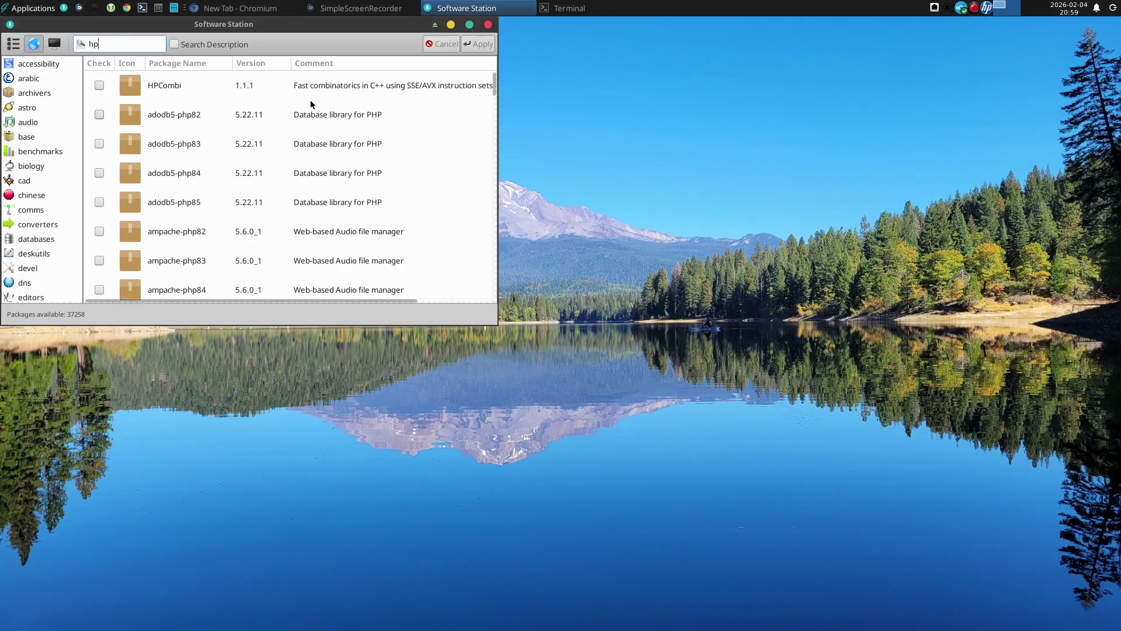
type("lip")
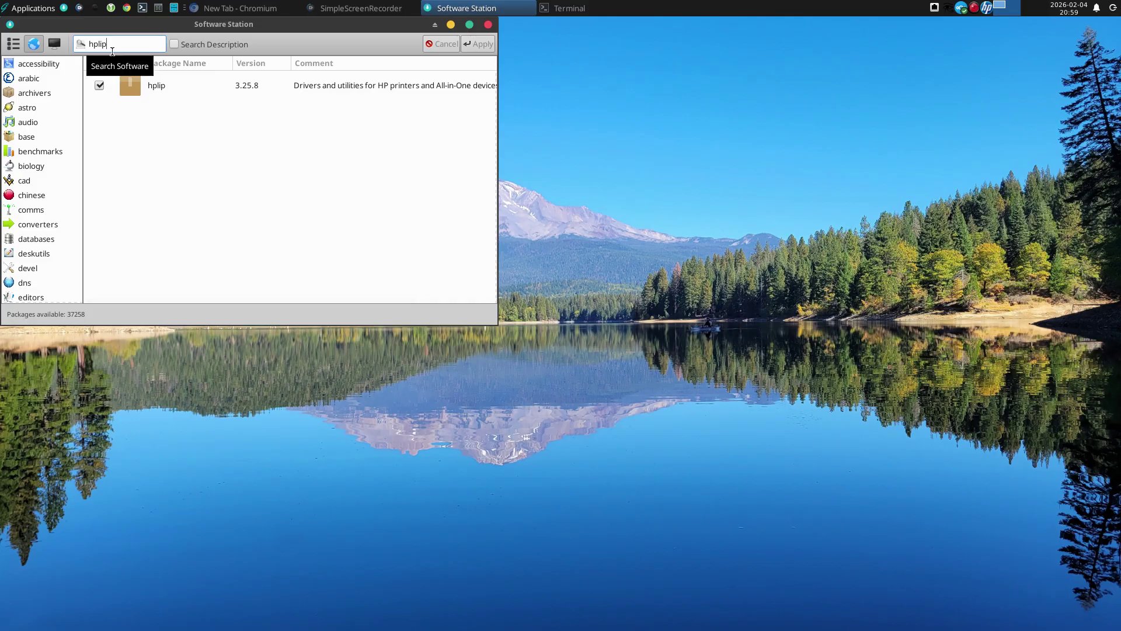
key("BackSpace")
key("BackSpace")
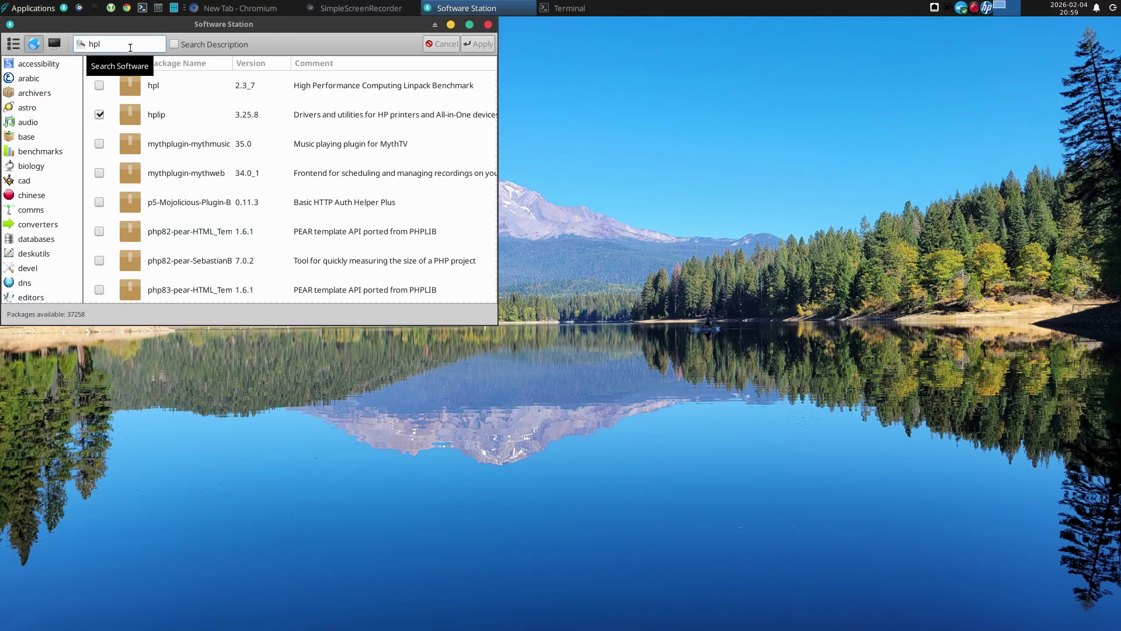
- Remove the installed hplip package, confirm the software change, and close Software Station
scroll(280, 174, "down", 5)
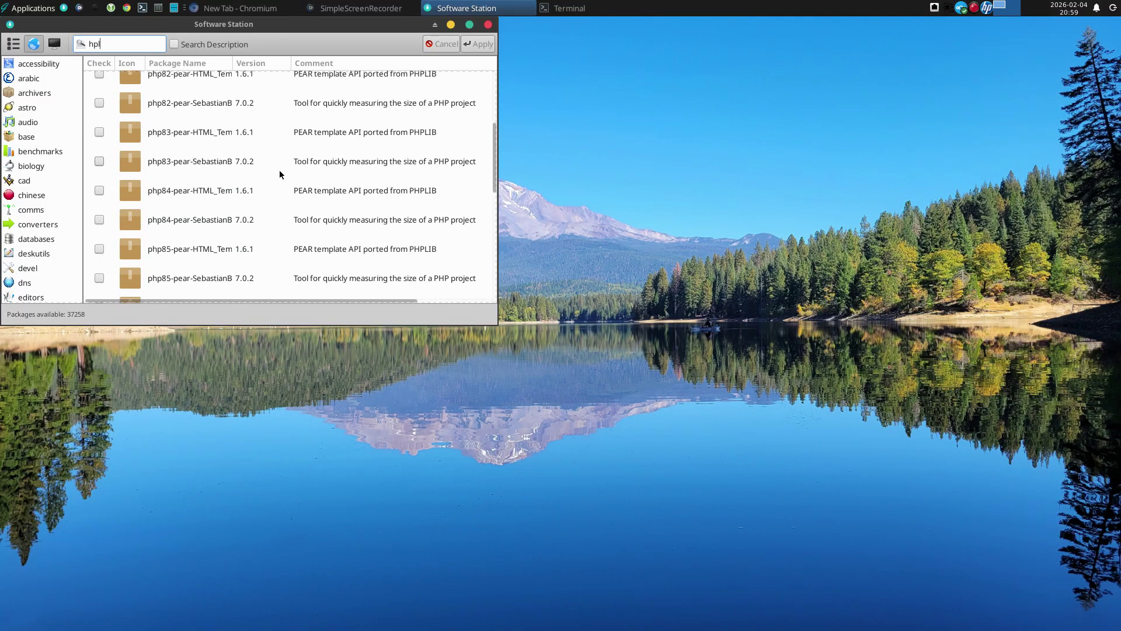
scroll(280, 171, "down", 4)
scroll(277, 187, "up", 7)
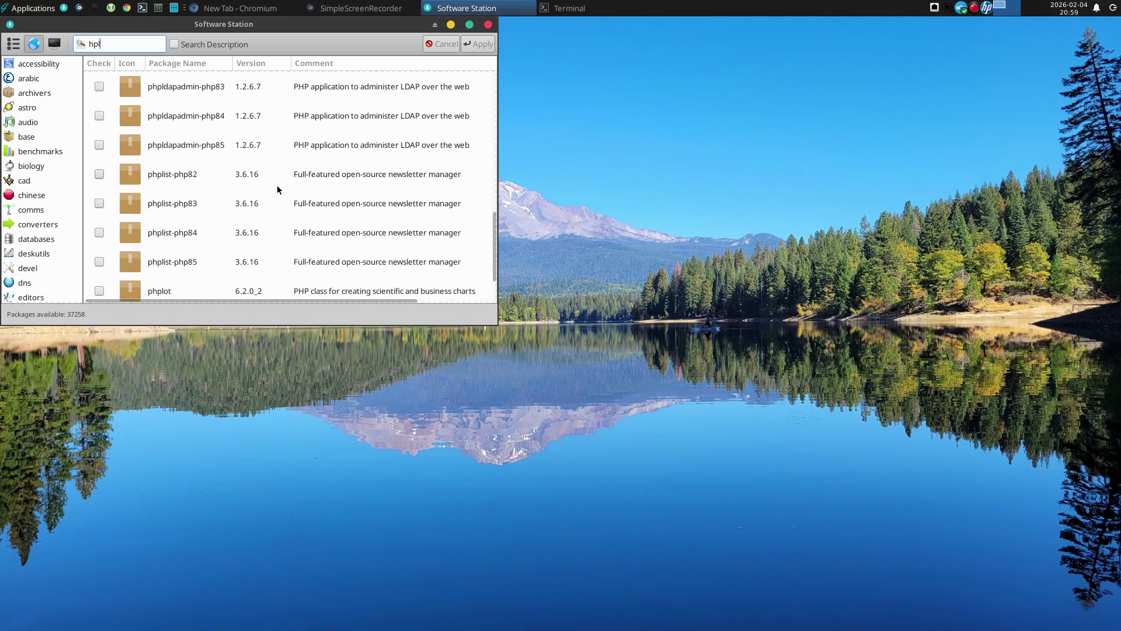
scroll(277, 184, "up", 3)
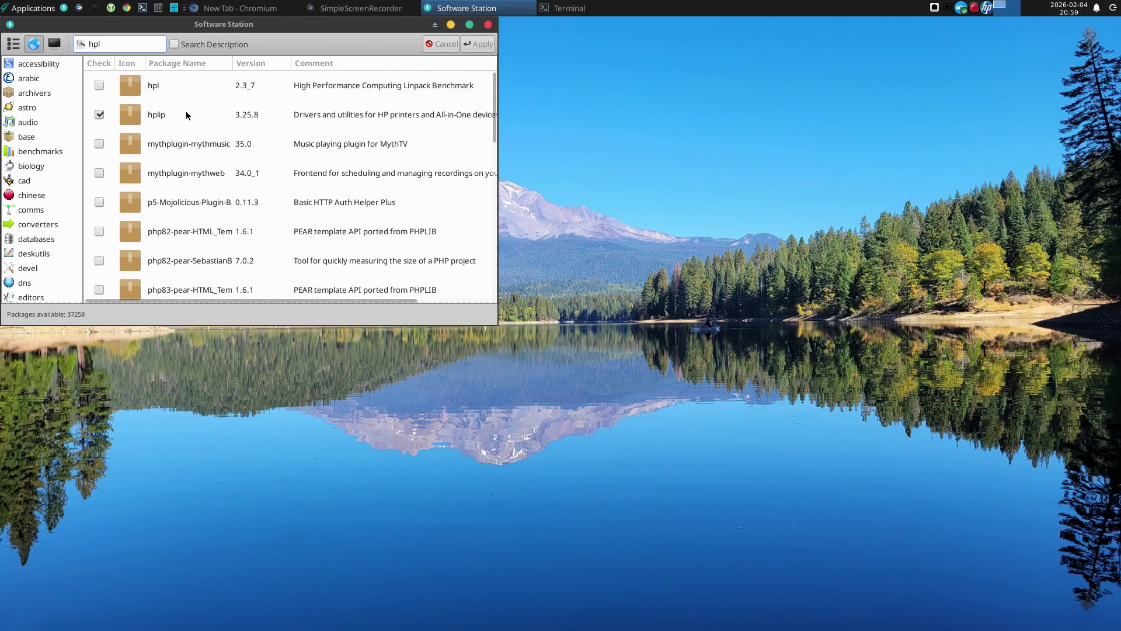
left_click(104, 115)
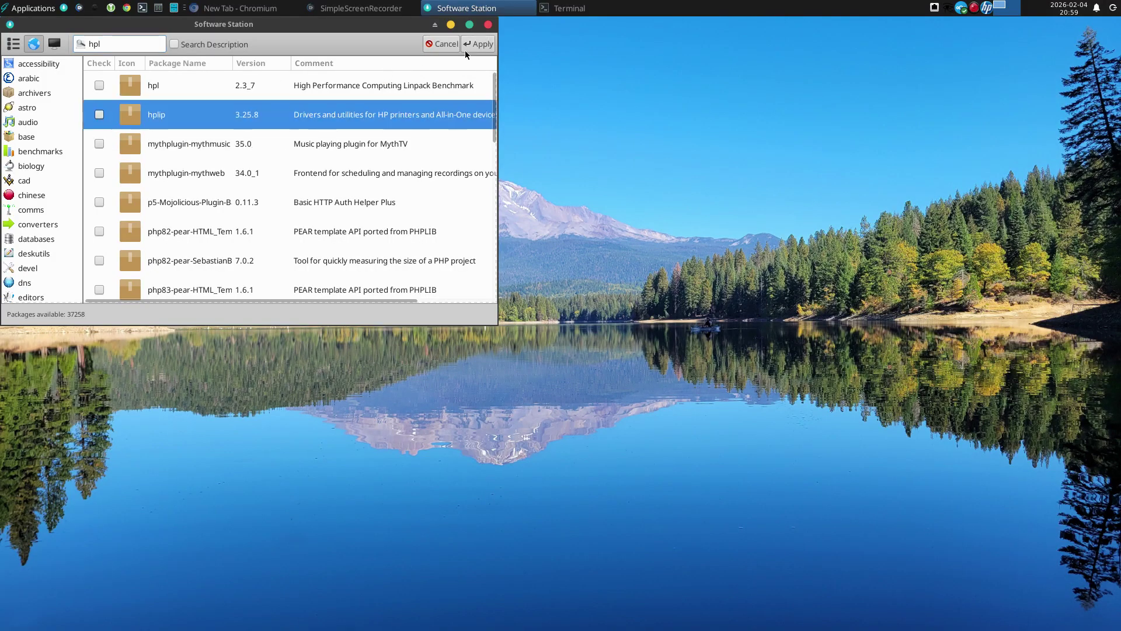
left_click(470, 47)
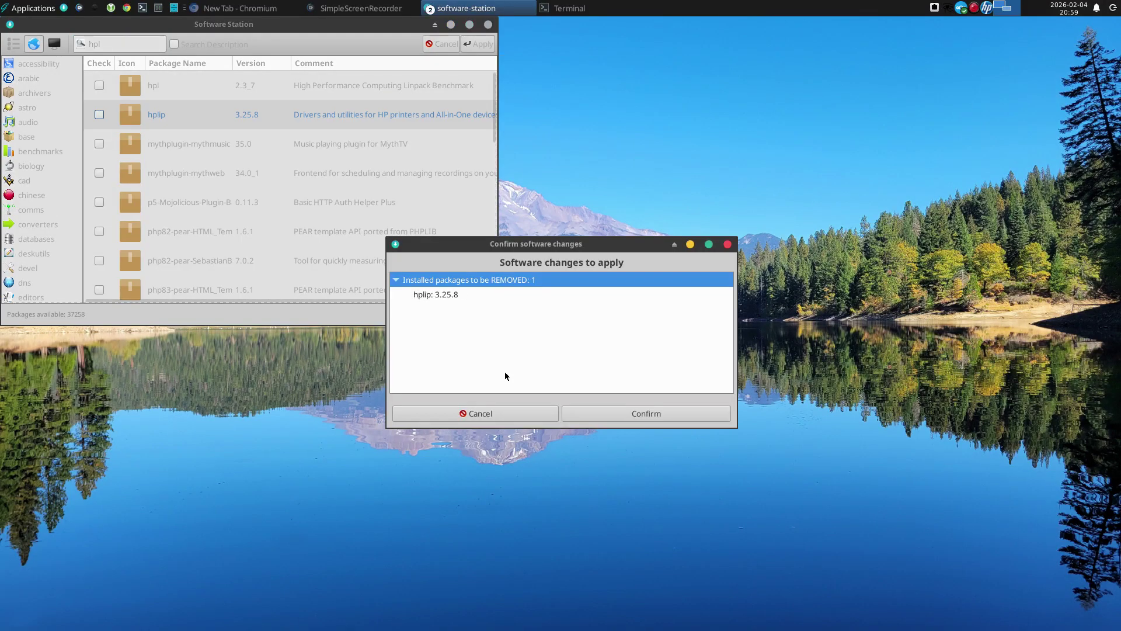
left_click(645, 413)
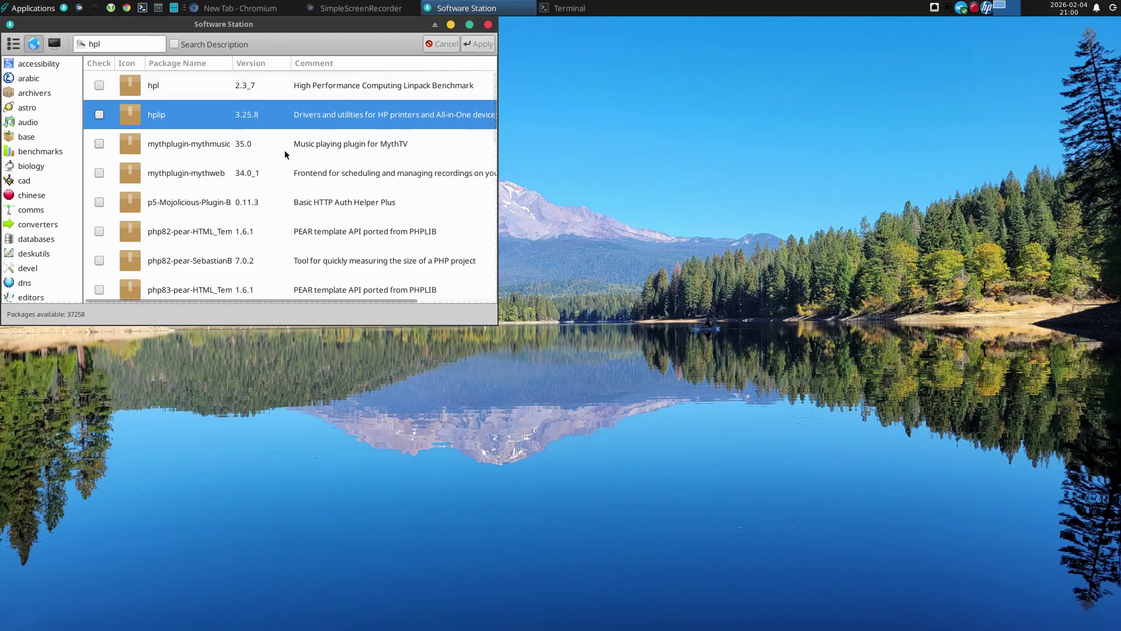
left_click(486, 23)
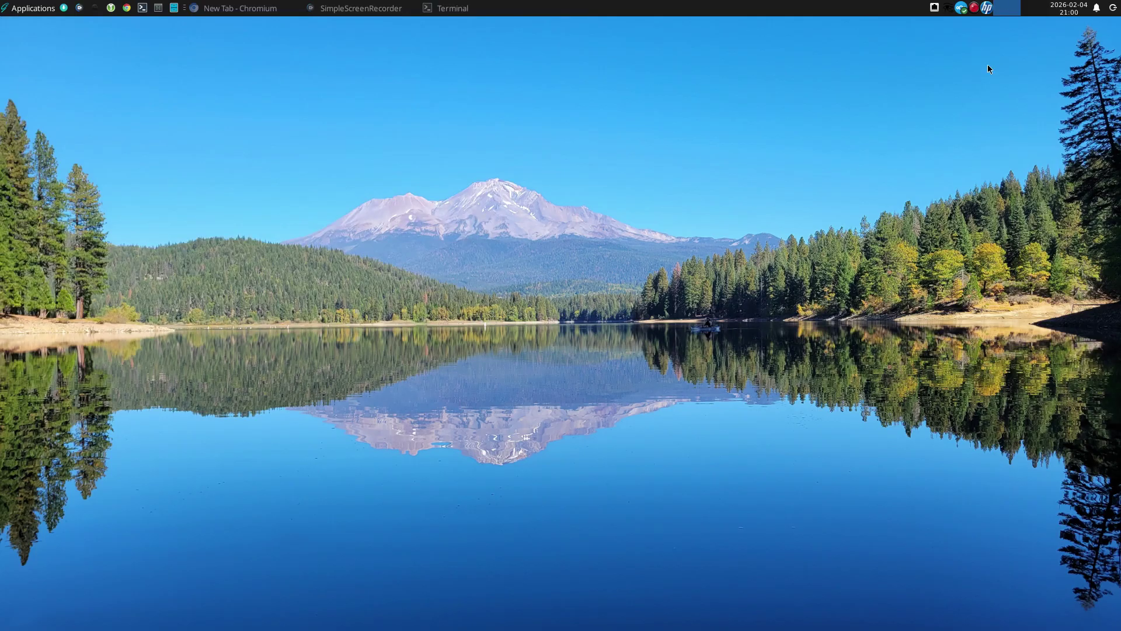
- Quit the HP Device Manager background program and check the installed applications for hp entries
right_click(986, 15)
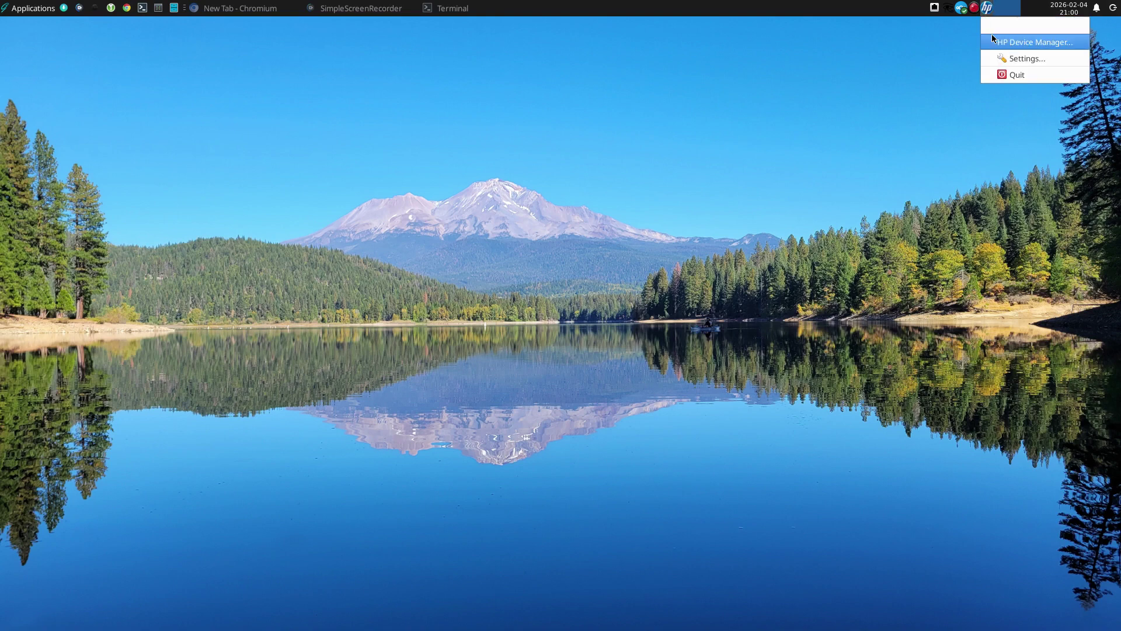
left_click(991, 71)
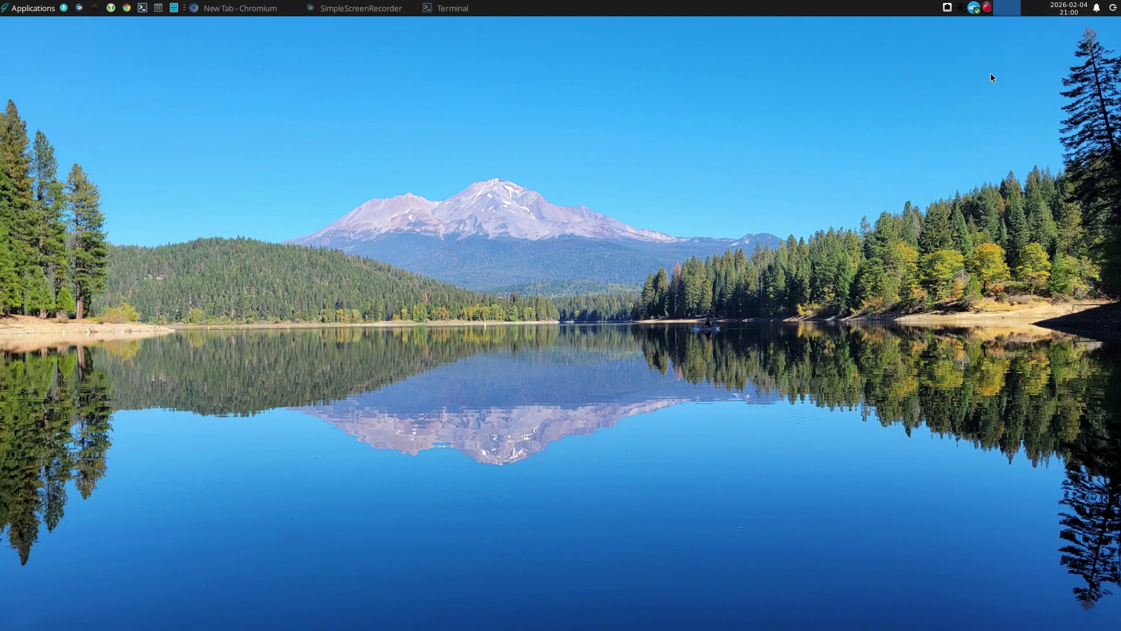
left_click(31, 14)
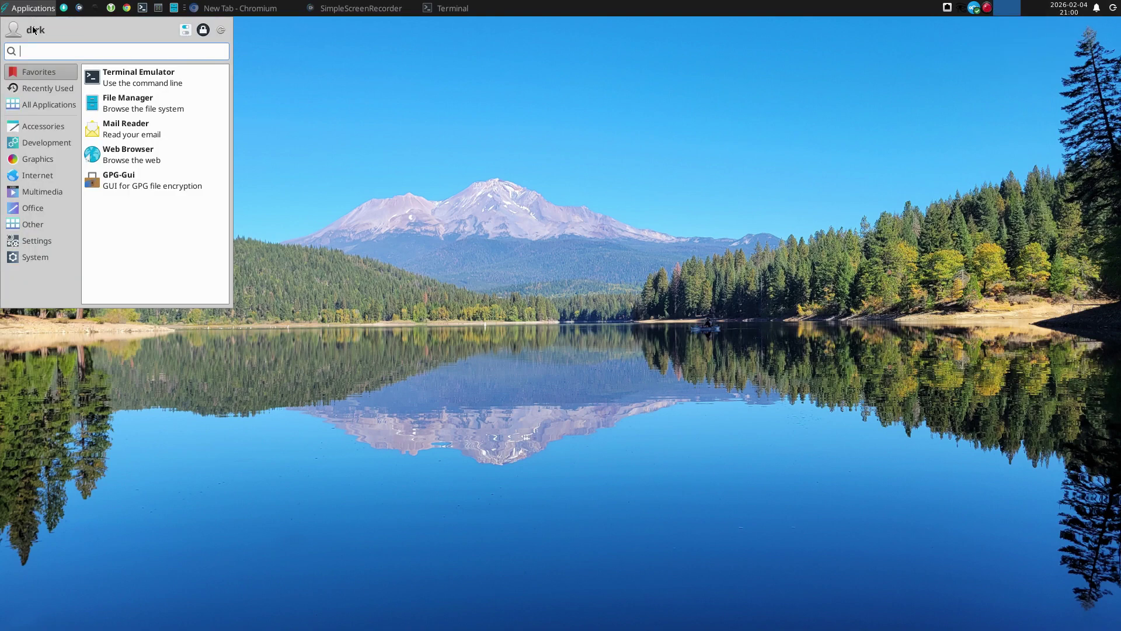
type("hp")
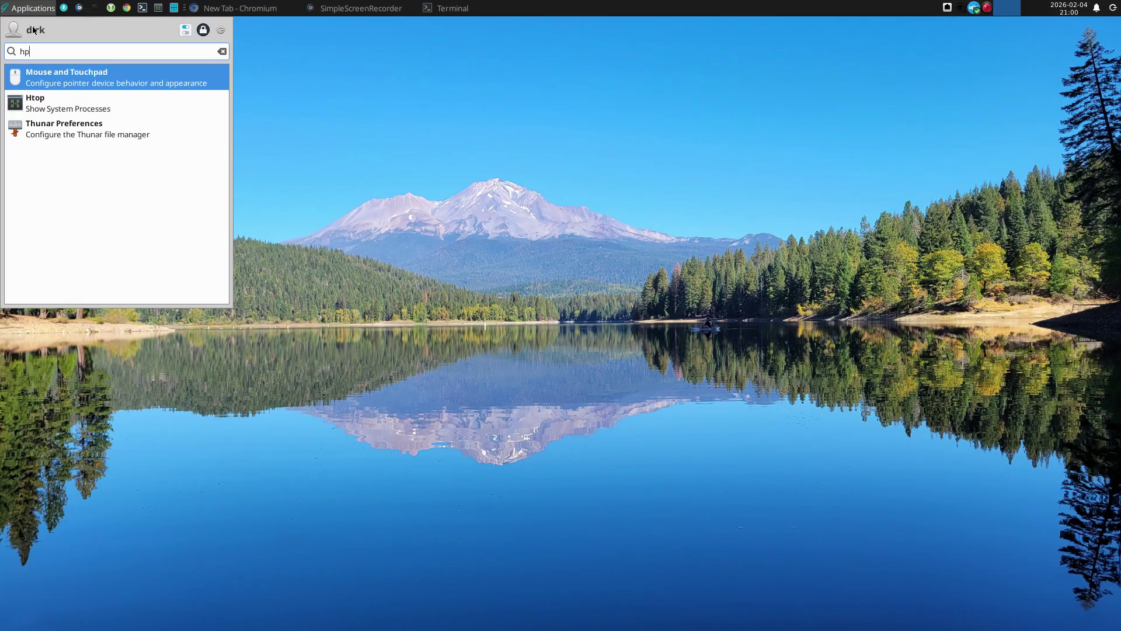
left_click(354, 142)
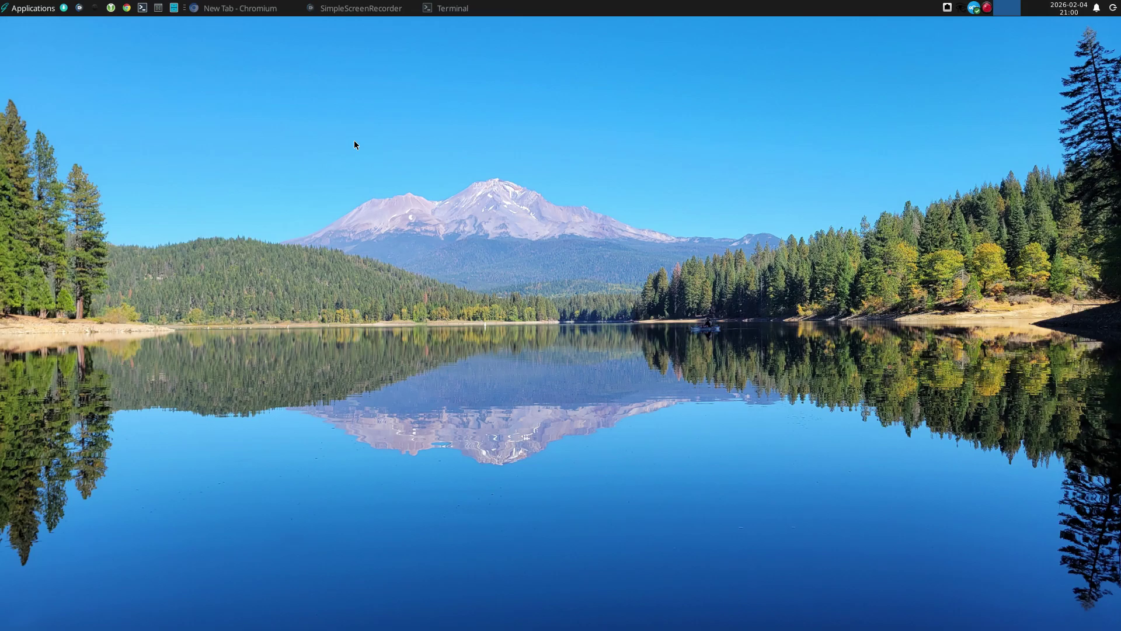
- Look through the installed application categories, including Settings, Office, Multimedia, Graphics, Other and System
left_click(31, 9)
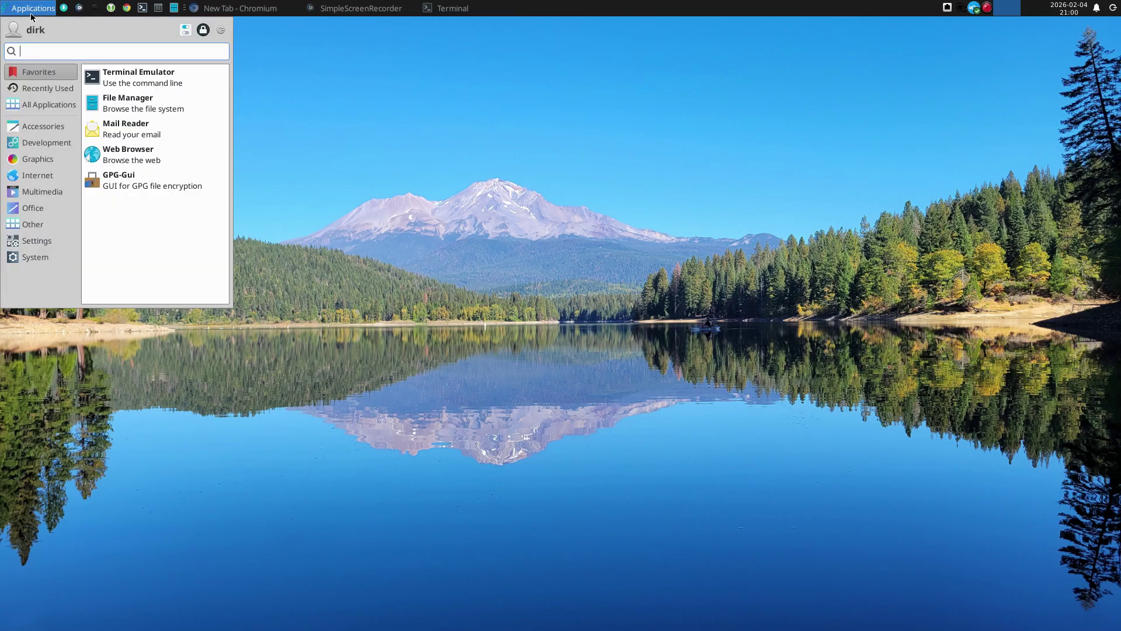
left_click(46, 255)
left_click(39, 241)
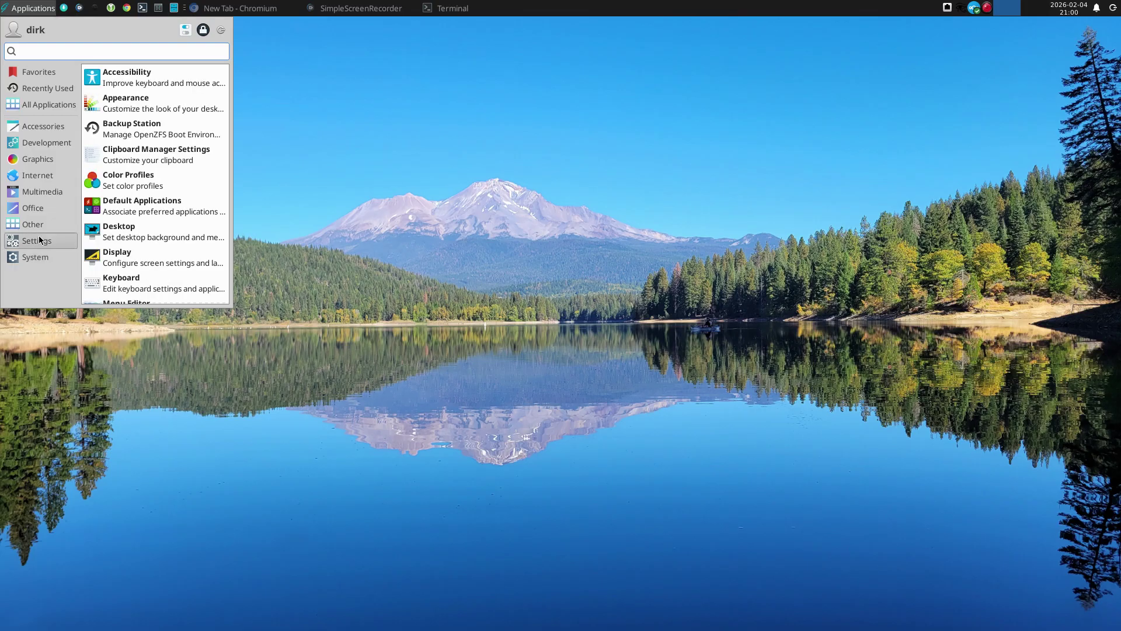
left_click(41, 192)
left_click(38, 159)
left_click(37, 213)
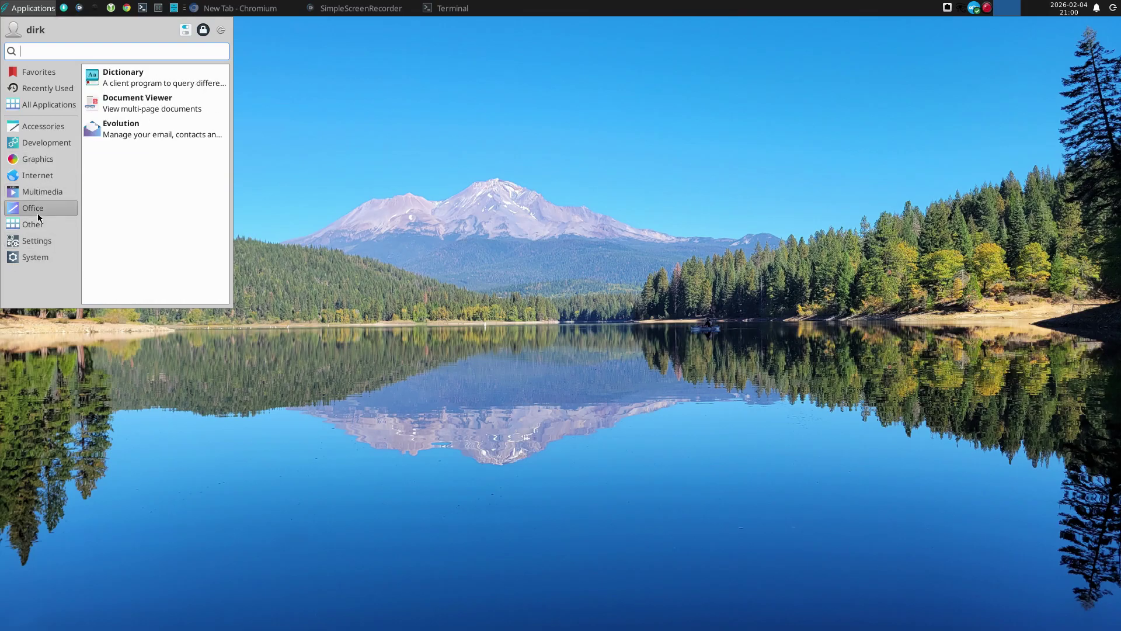
left_click(41, 194)
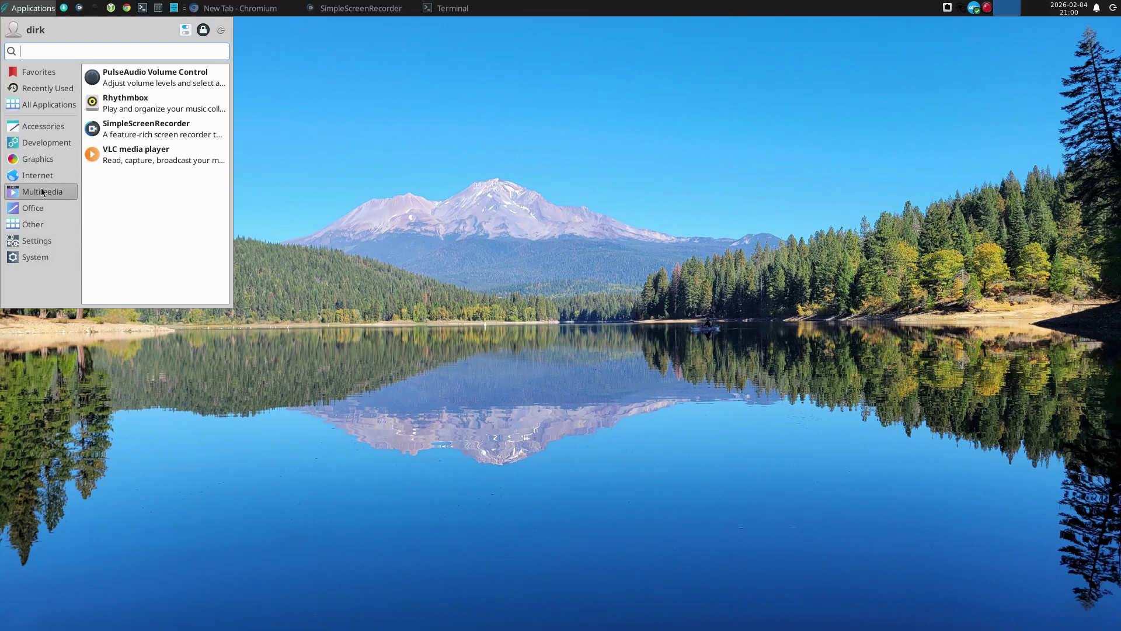
left_click(37, 175)
left_click(34, 165)
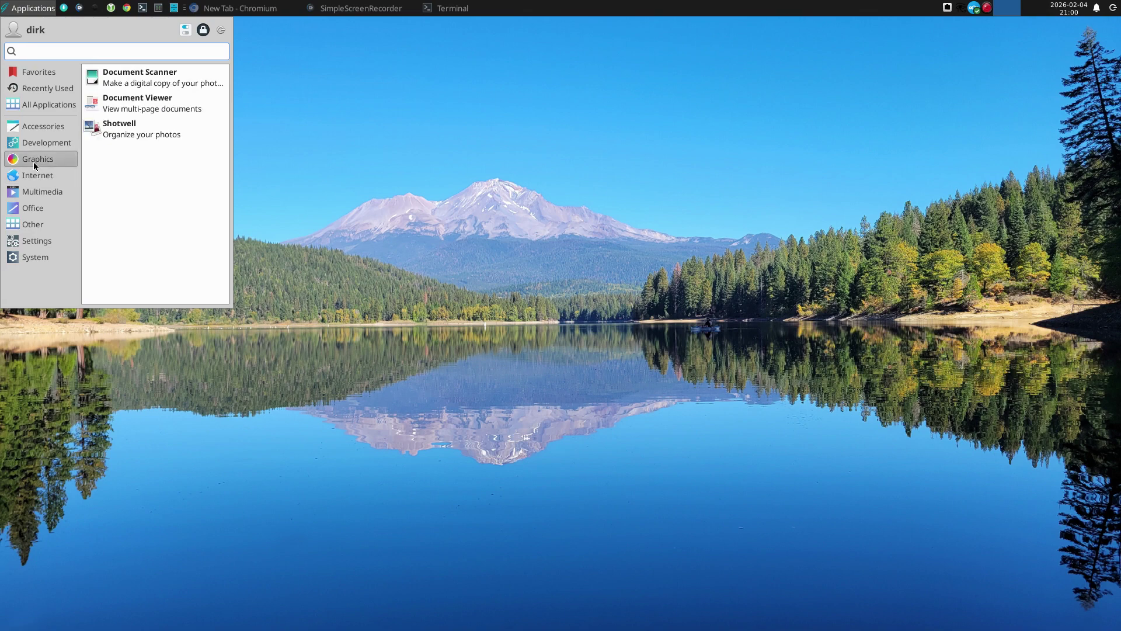
left_click(37, 126)
left_click(44, 73)
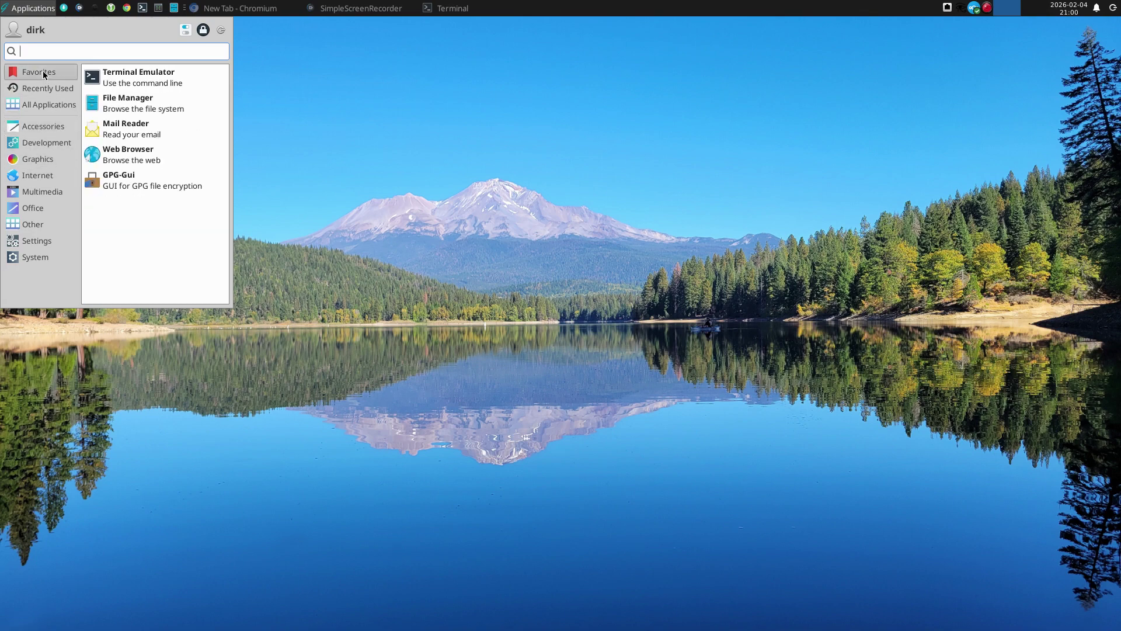
left_click(44, 105)
left_click(42, 126)
left_click(41, 191)
left_click(45, 226)
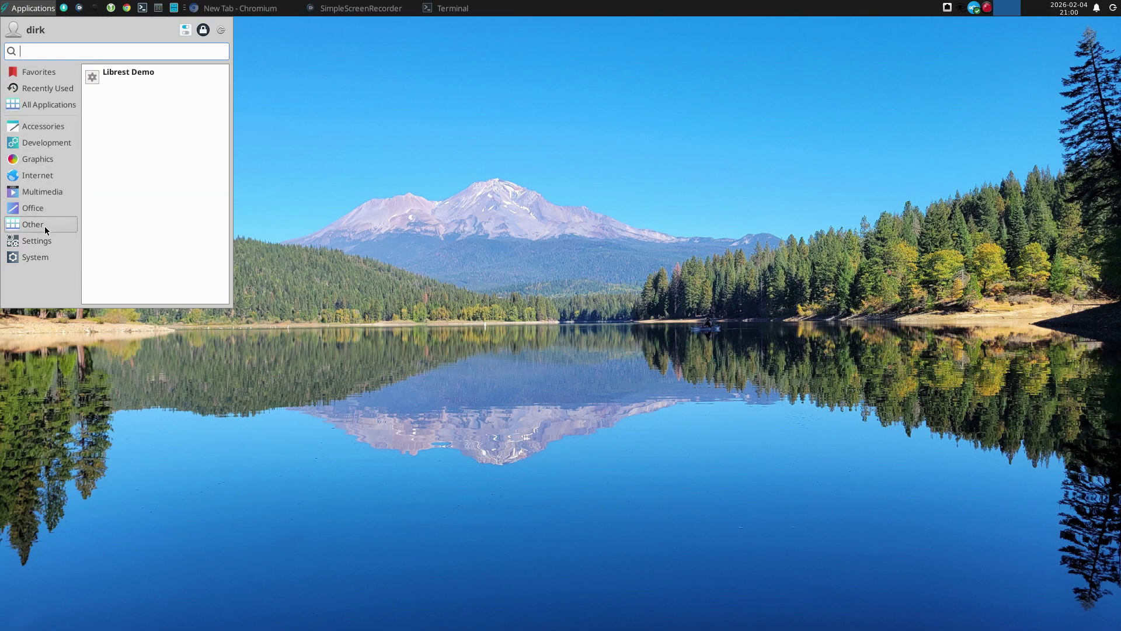
left_click(44, 241)
left_click(44, 260)
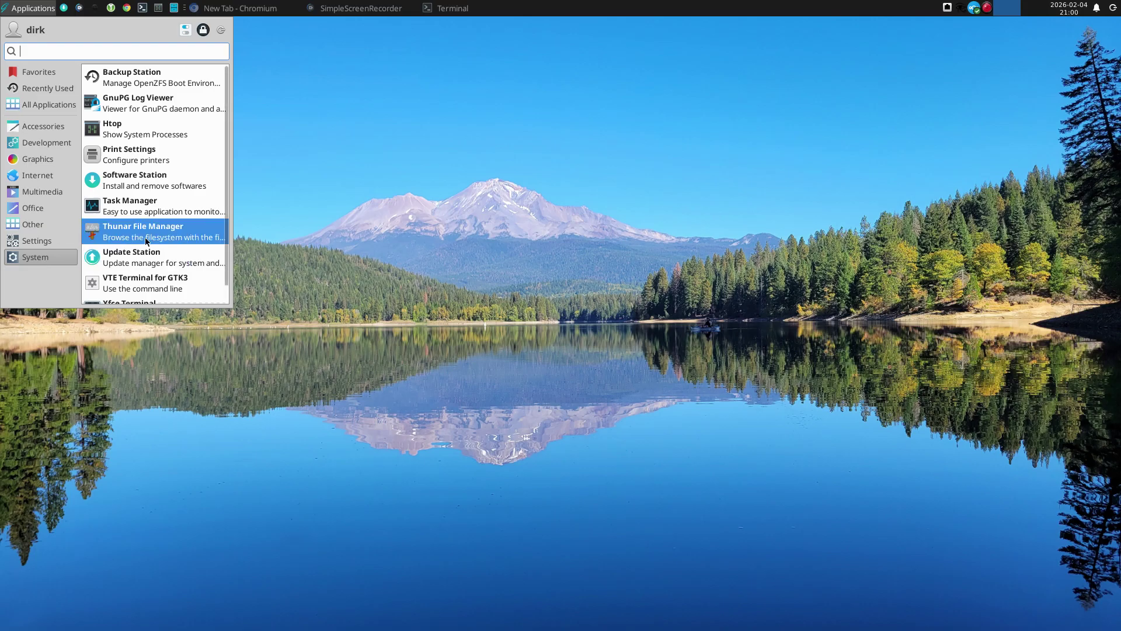
scroll(147, 241, "down", 1)
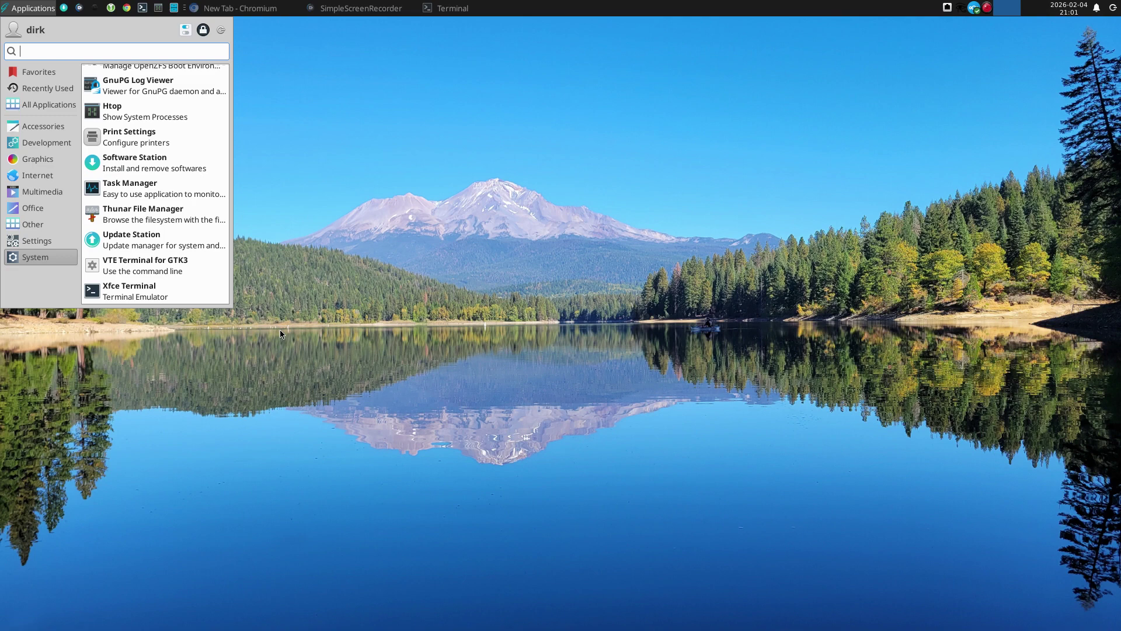
- Open Backup Station by confirming the account password, review the boot environments, and close it
scroll(205, 178, "up", 1)
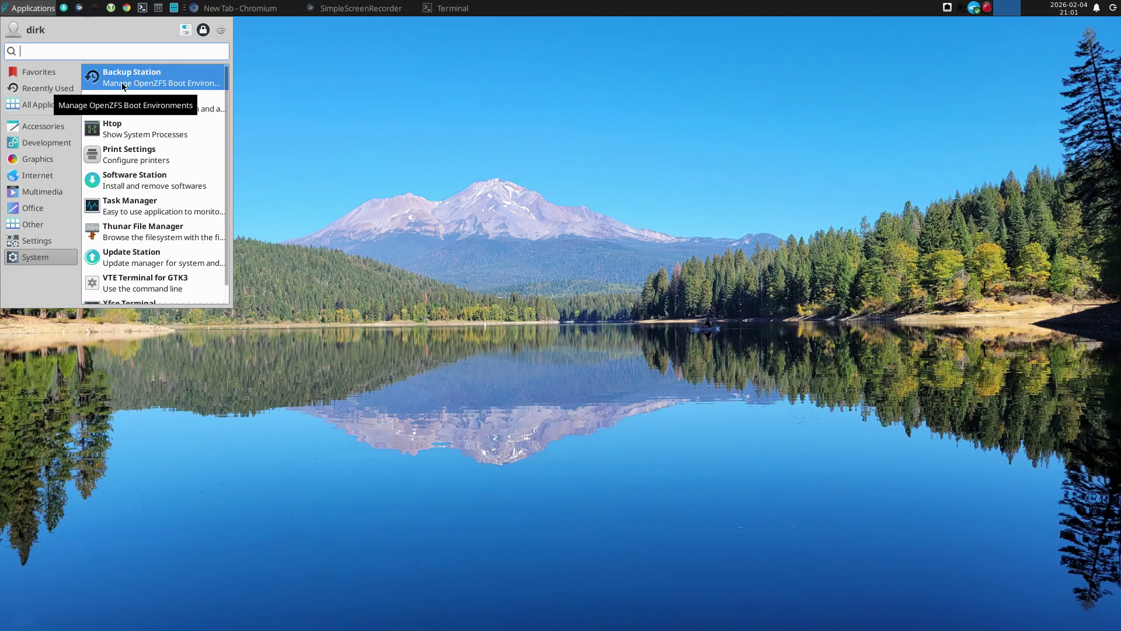
left_click(140, 81)
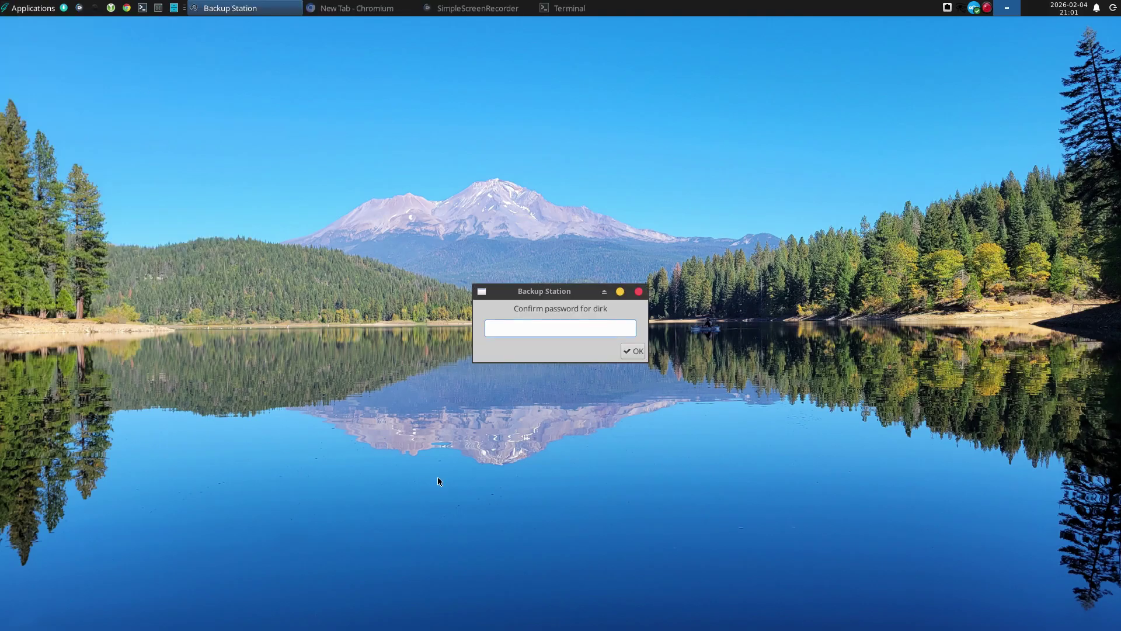
type("••••••••")
key("Return")
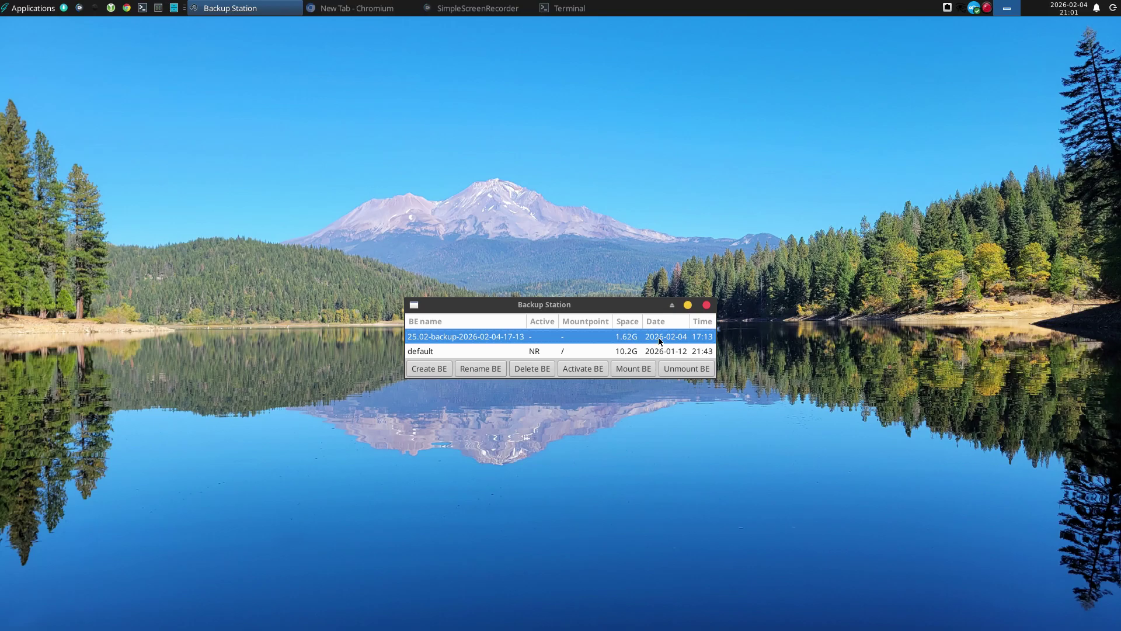
left_click(706, 305)
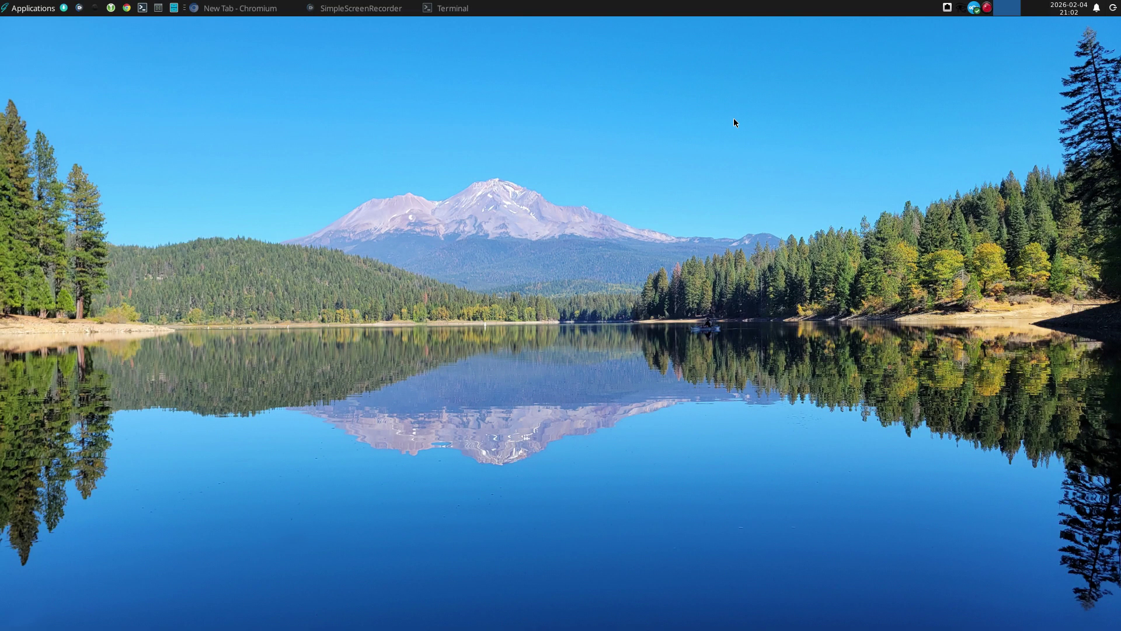
- Bring the Chromium window to the front and close the browser
left_click(236, 12)
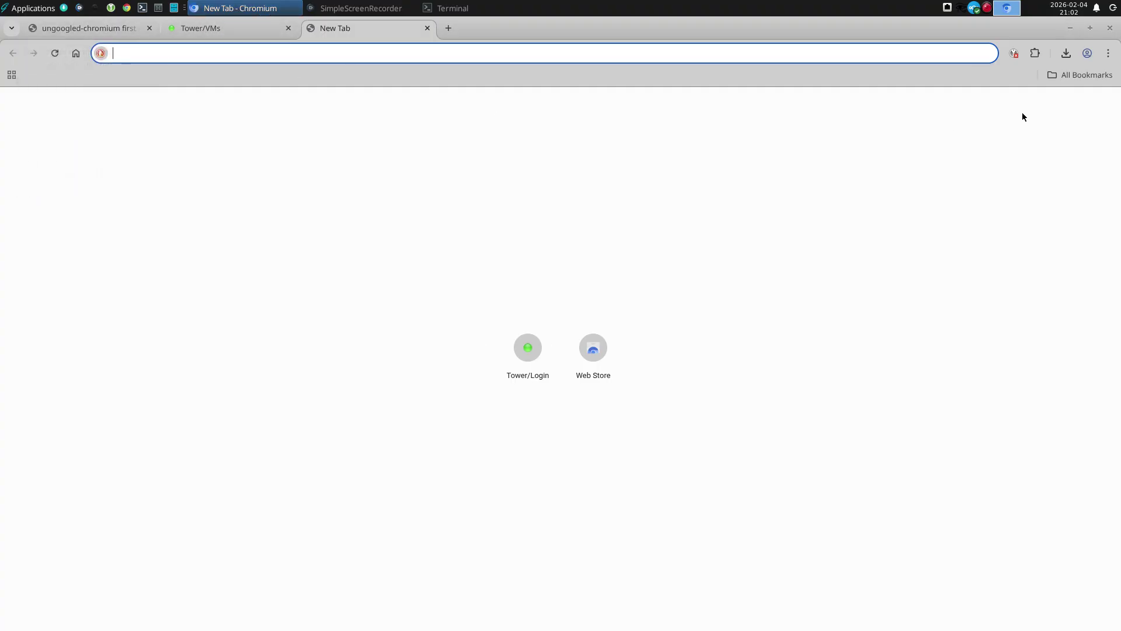
left_click(1110, 29)
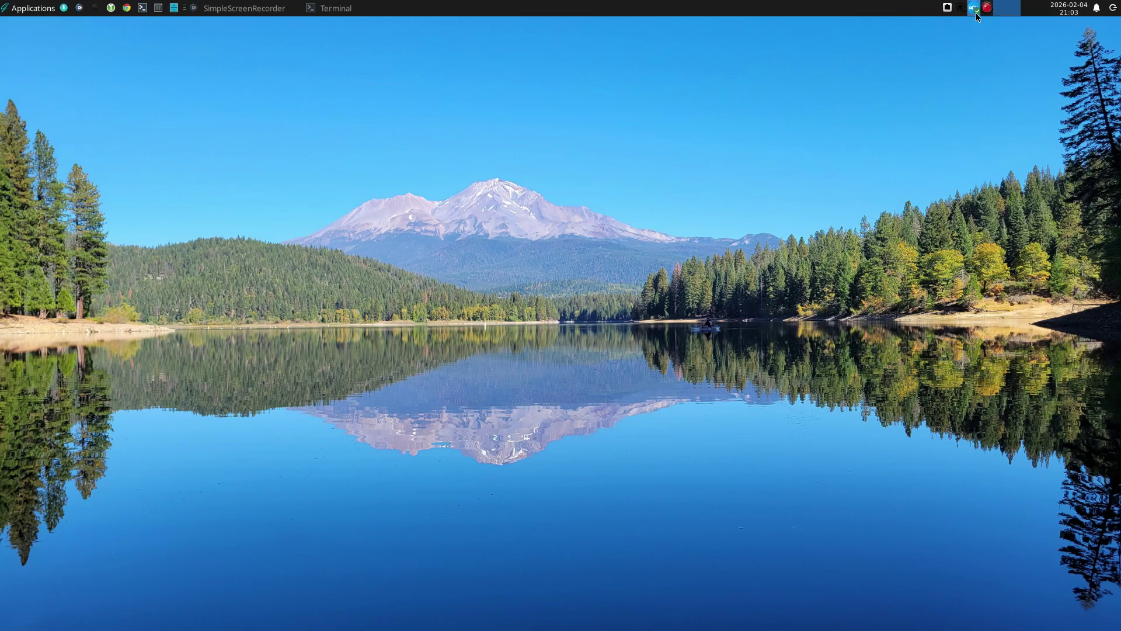
mouse_move(975, 11)
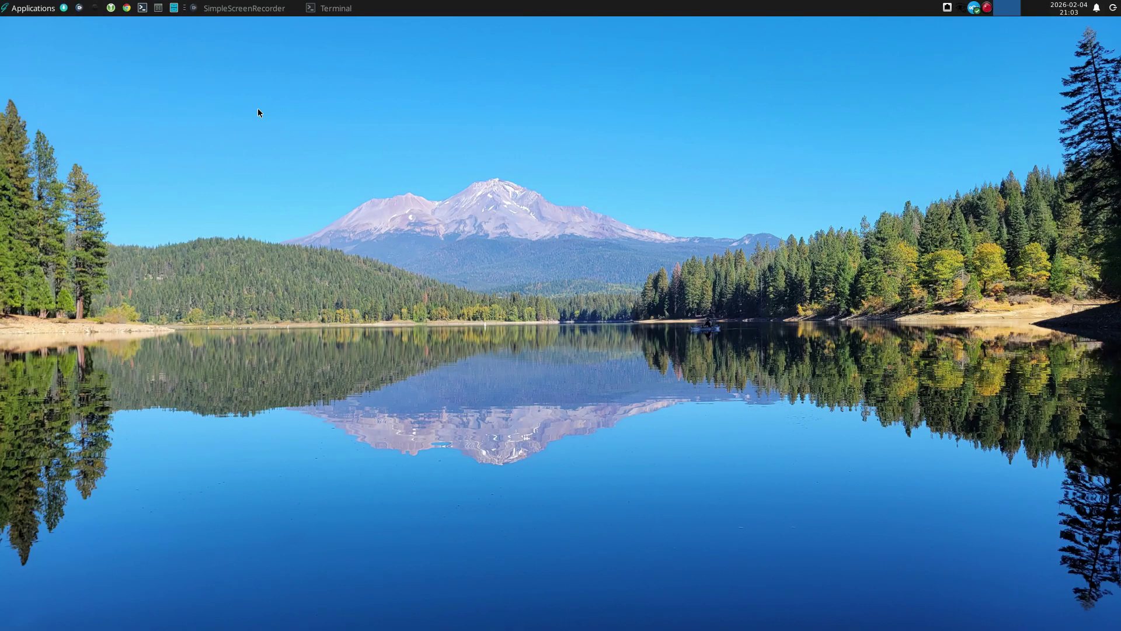
left_click(96, 7)
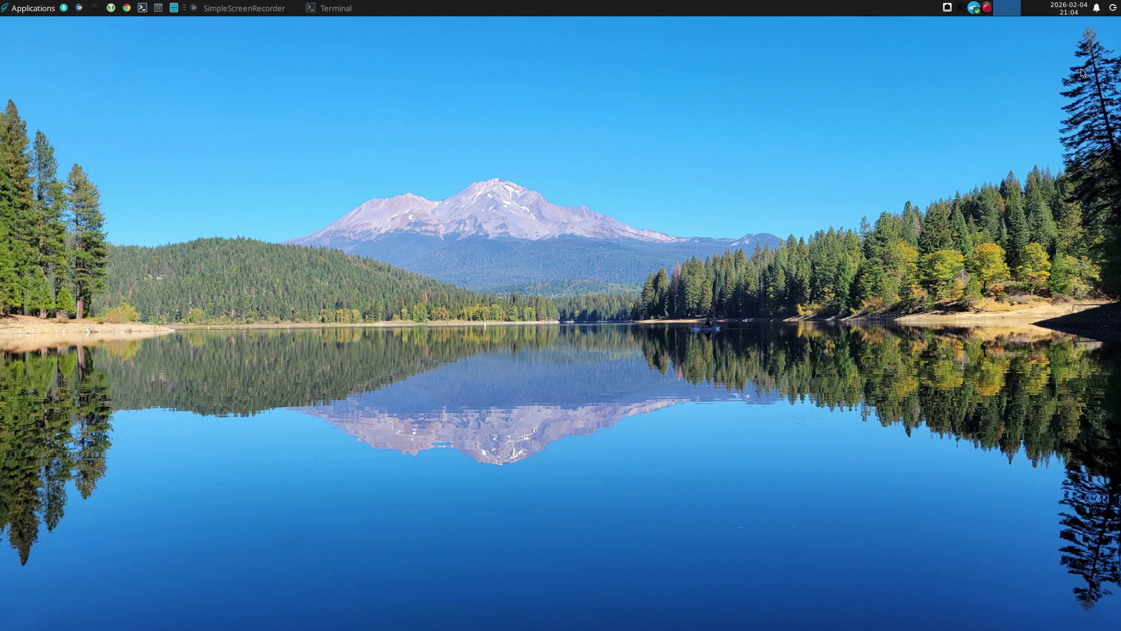
right_click(987, 8)
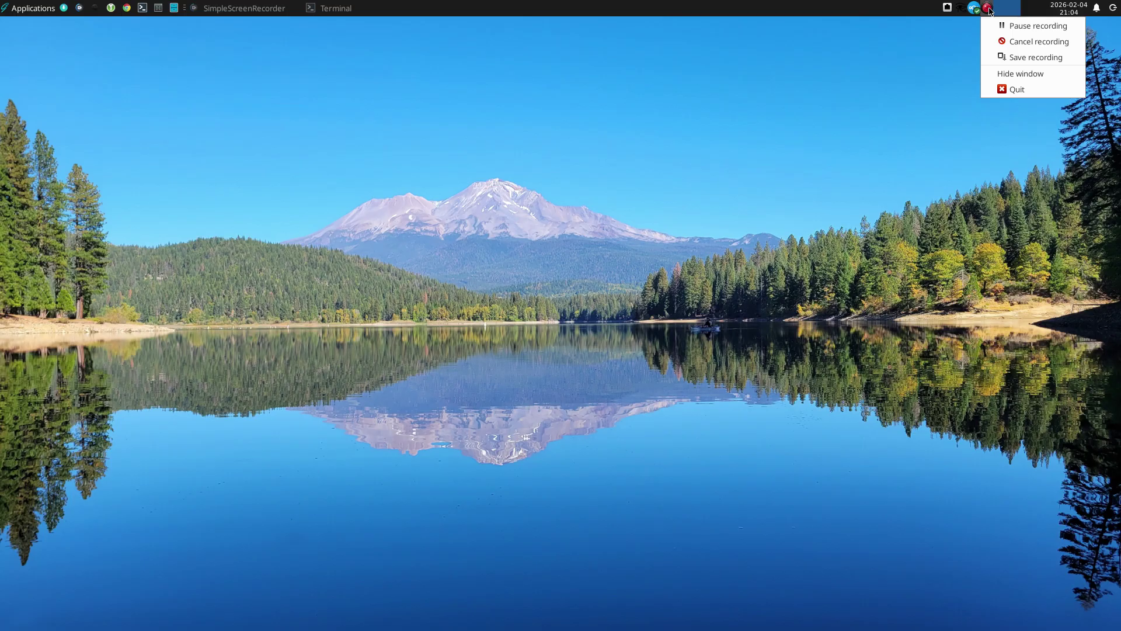